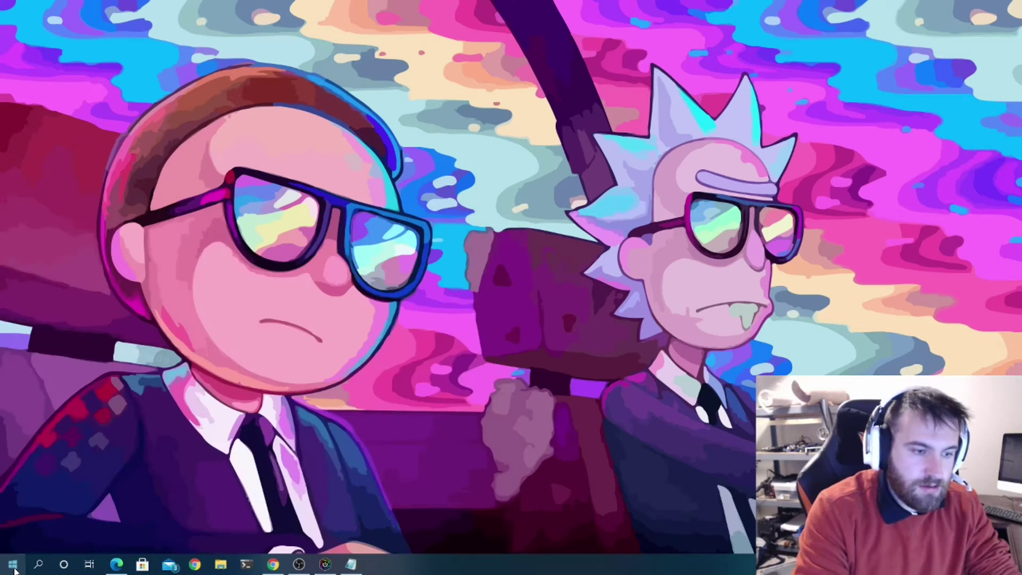
# - Open Microsoft Store from the Windows search for 'store'
pyautogui.click(15, 568)
pyautogui.write('s')
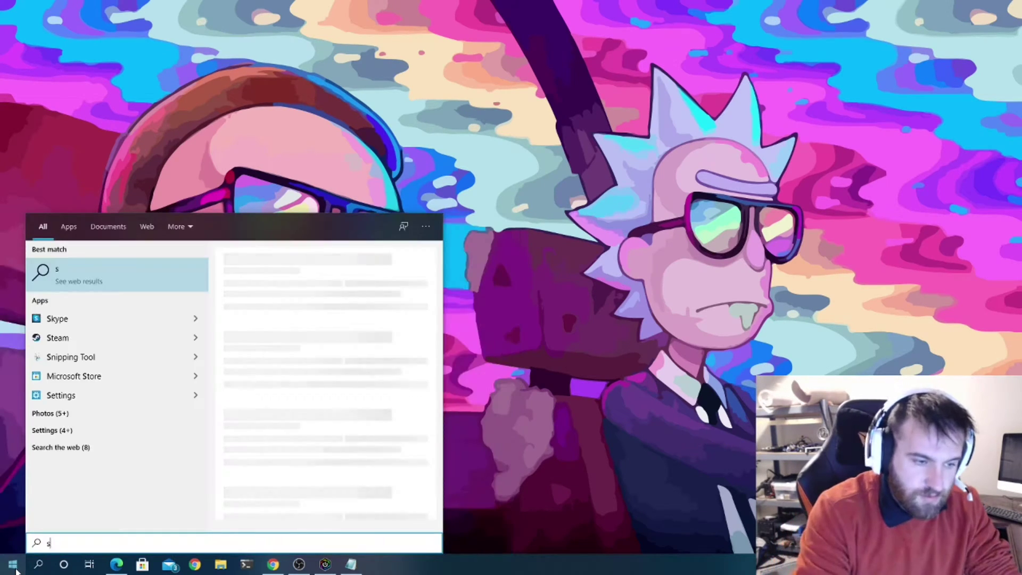
pyautogui.write('tore')
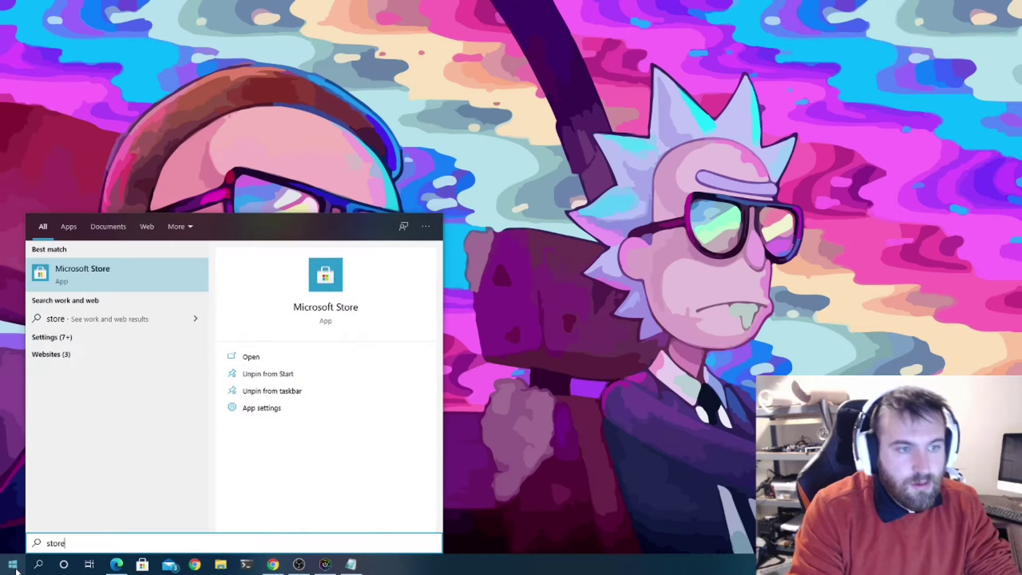
pyautogui.press('Return')
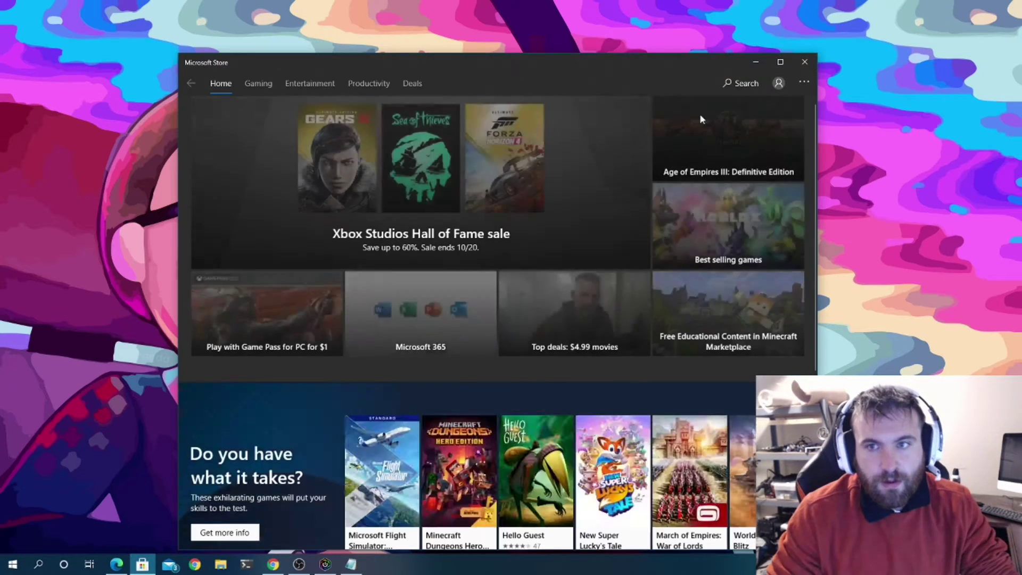
# - Search the Store for 'configuration designer' and open the Windows Configuration Designer page
pyautogui.click(698, 85)
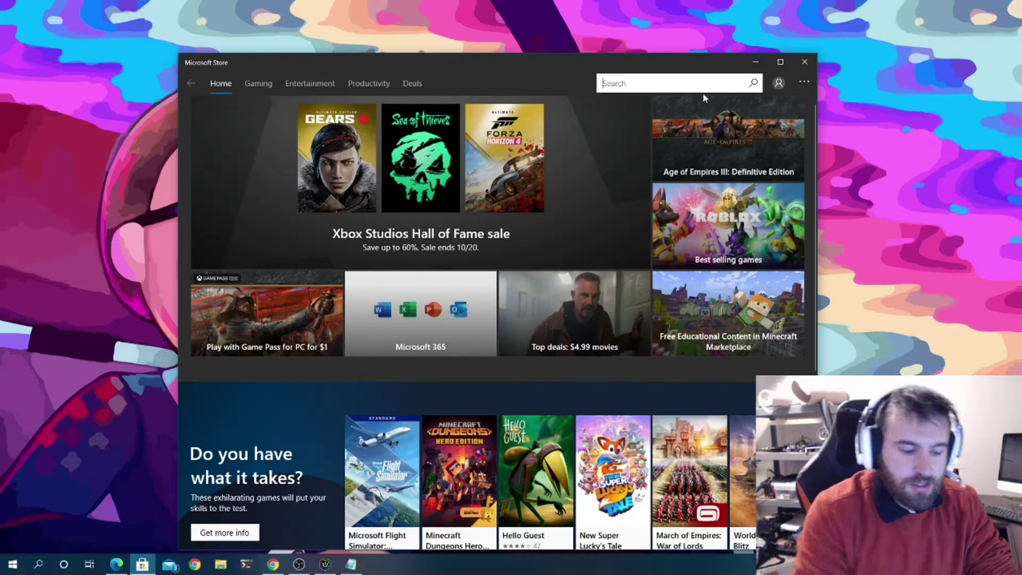
pyautogui.write('configuration desgin')
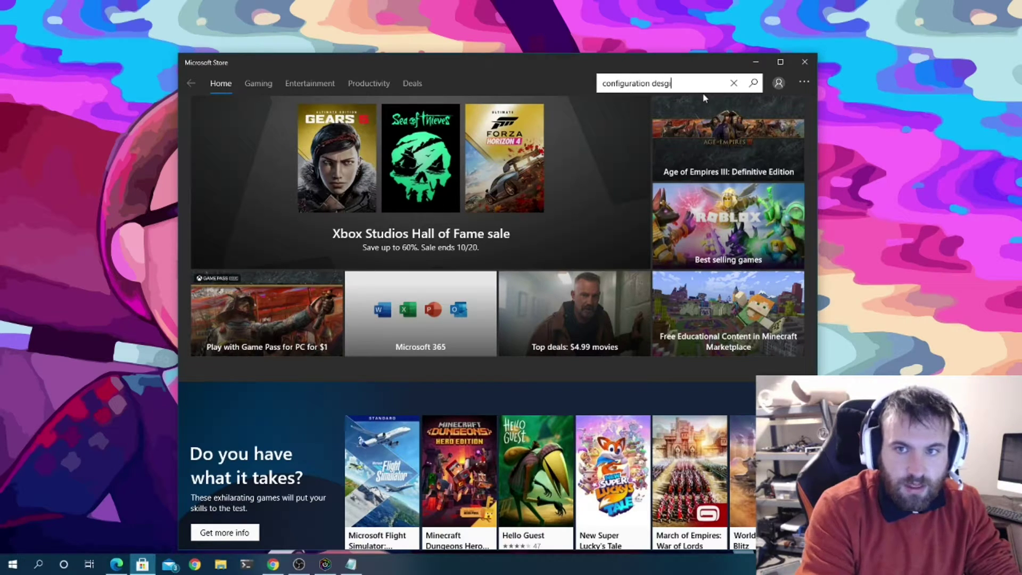
pyautogui.press('BackSpace')
pyautogui.press('BackSpace')
pyautogui.press('BackSpace')
pyautogui.press('BackSpace')
pyautogui.write('signer')
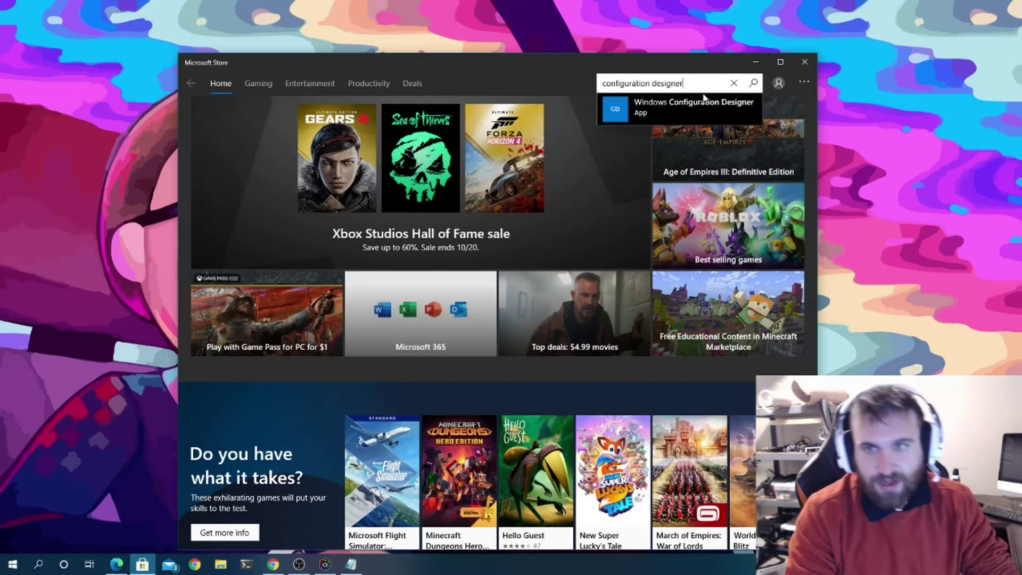
pyautogui.click(692, 105)
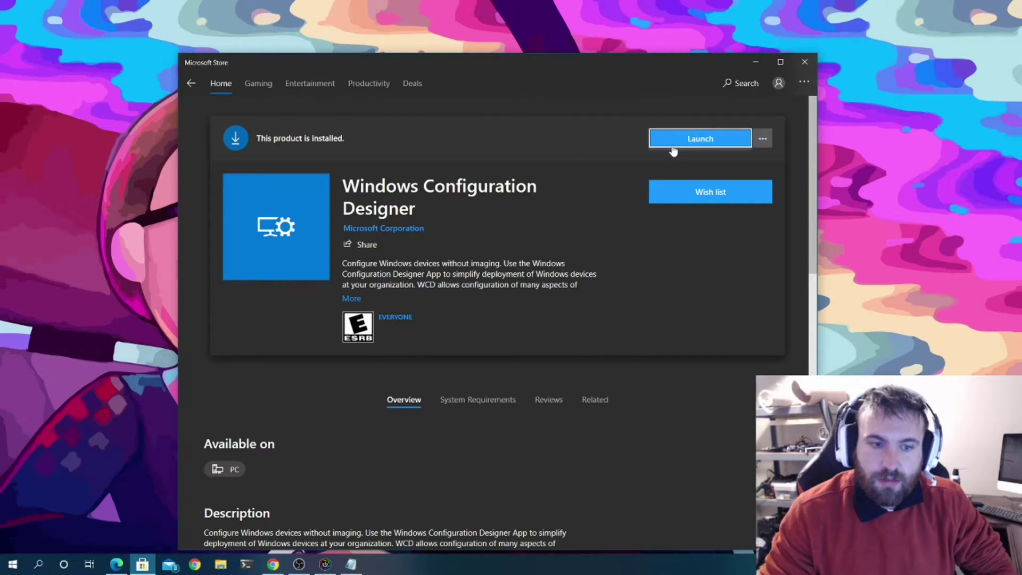
# - Launch Windows Configuration Designer and create a Provision desktop devices project named YoutubeProject
pyautogui.click(681, 140)
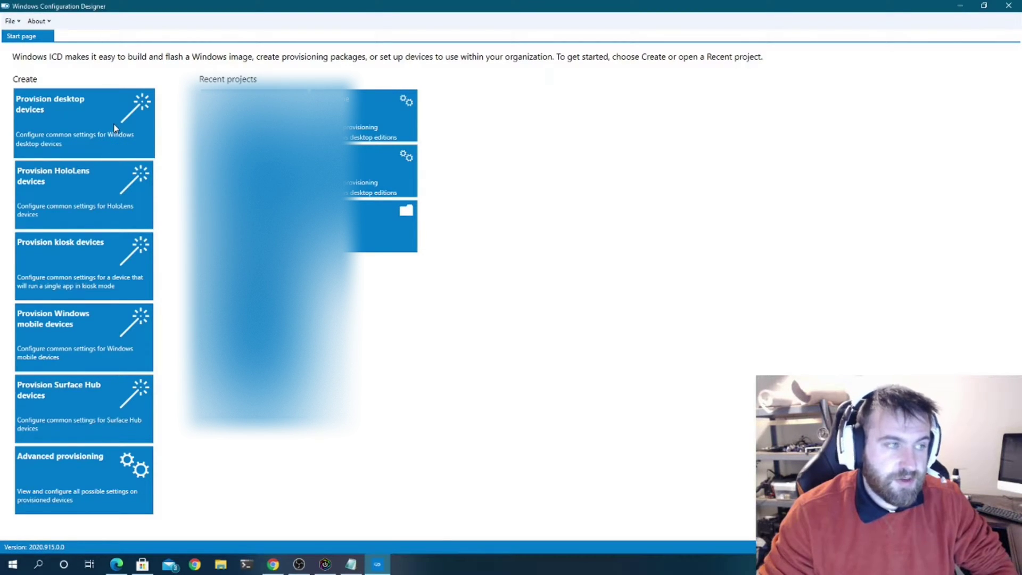
pyautogui.click(114, 128)
pyautogui.click(408, 246)
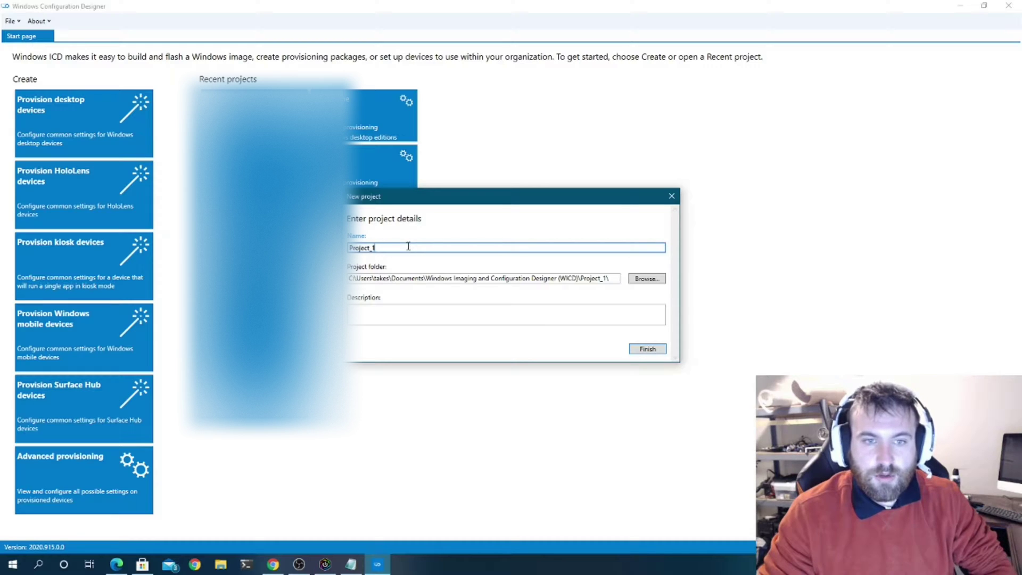
pyautogui.press('BackSpace')
pyautogui.press('BackSpace')
pyautogui.press('BackSpace')
pyautogui.press('BackSpace')
pyautogui.press('BackSpace')
pyautogui.press('BackSpace')
pyautogui.press('BackSpace')
pyautogui.press('BackSpace')
pyautogui.press('BackSpace')
pyautogui.write('Youtube')
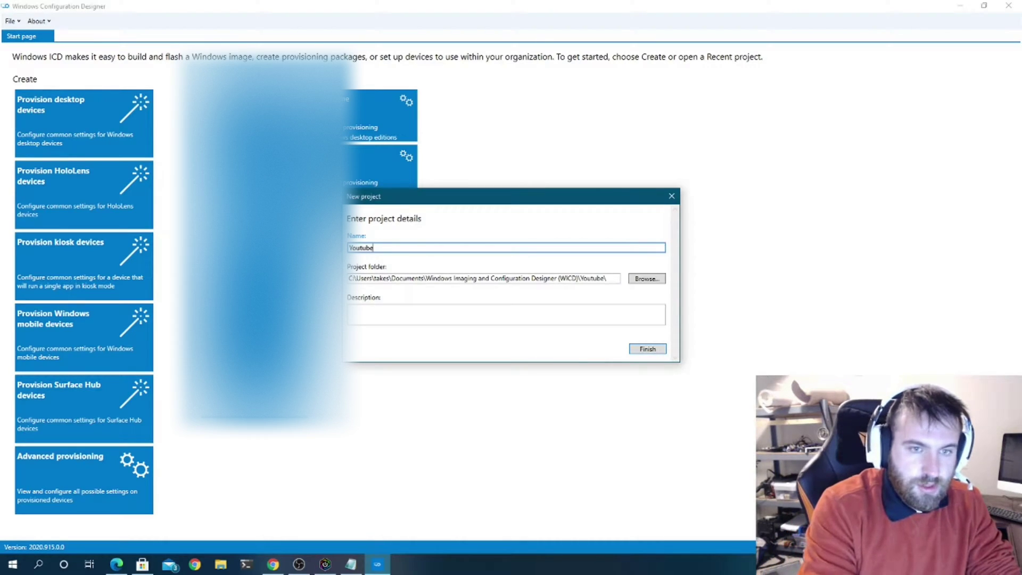
pyautogui.write('Projec')
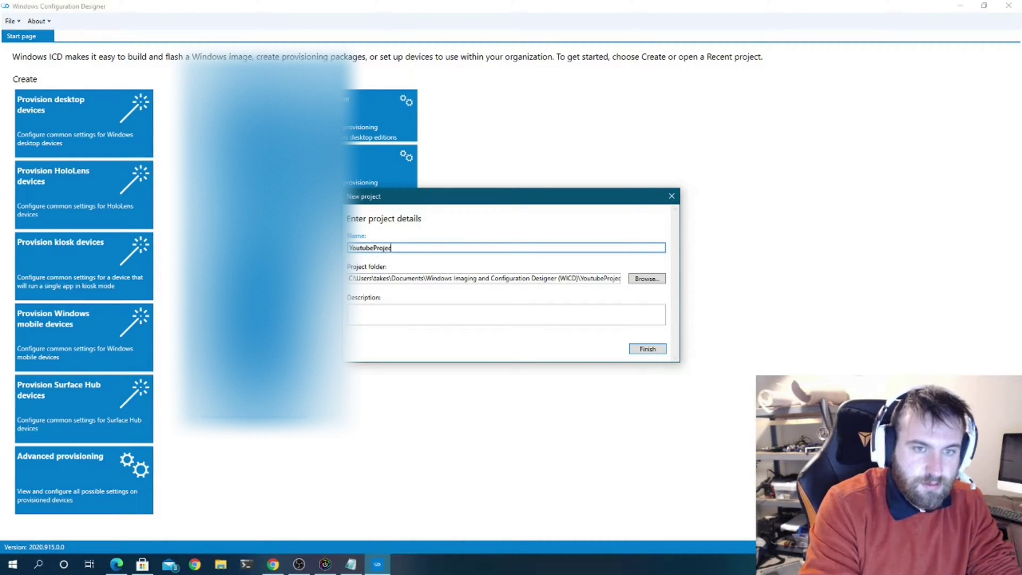
pyautogui.write('t')
pyautogui.press('Return')
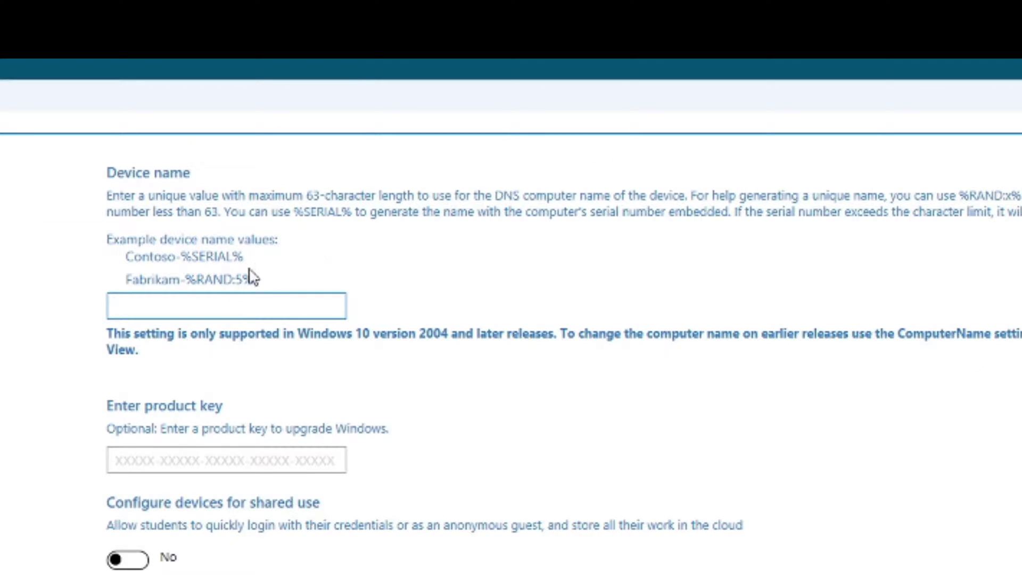
# - Enter CM-%SERIAL% as the device name, reusing the %SERIAL% suffix from the example text
pyautogui.click(256, 272)
pyautogui.doubleClick(219, 260)
pyautogui.click(261, 285)
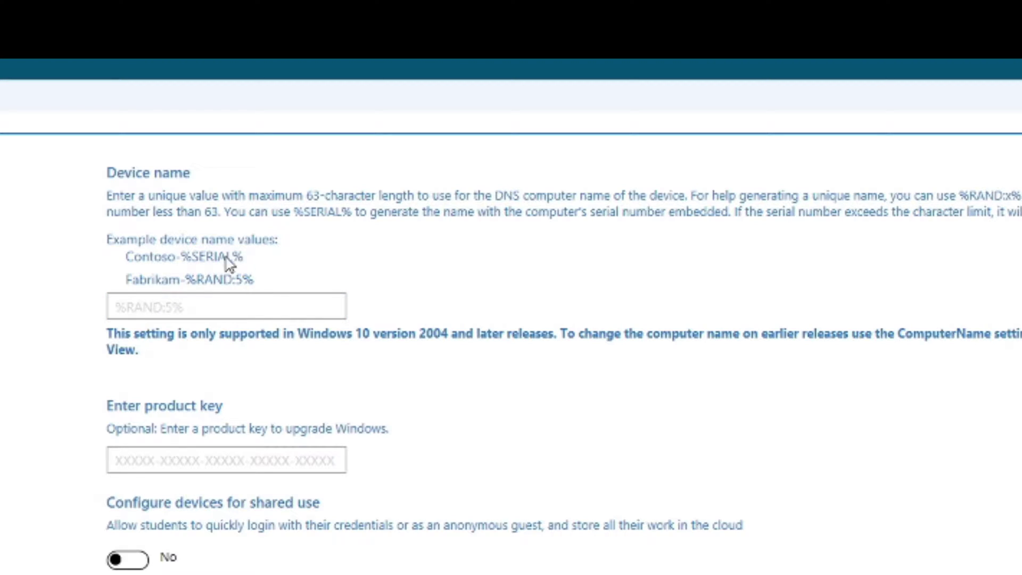
pyautogui.moveTo(243, 258); pyautogui.dragTo(183, 262)
pyautogui.hotkey('ctrl', 'c')
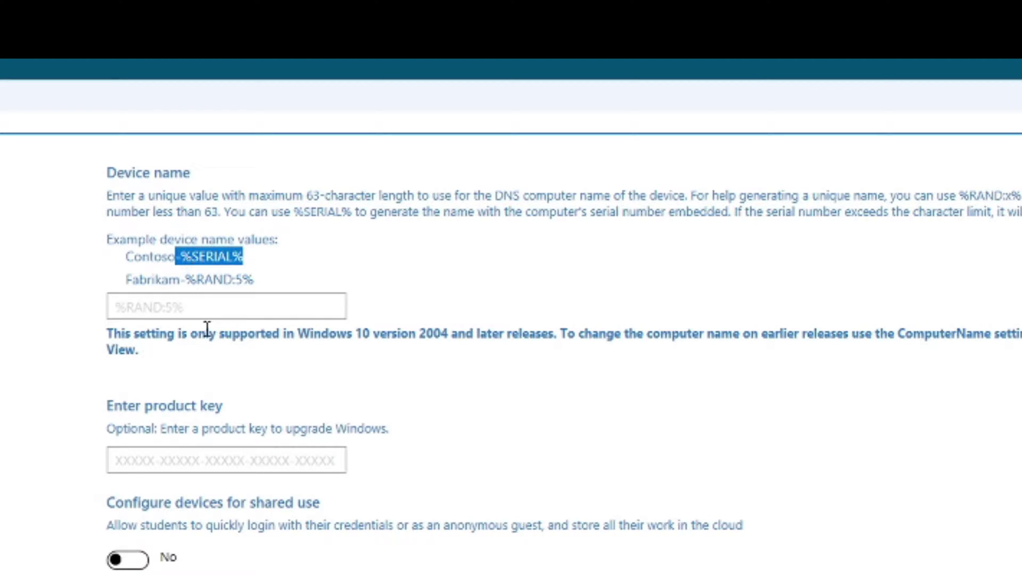
pyautogui.click(209, 321)
pyautogui.click(211, 300)
pyautogui.write('CM')
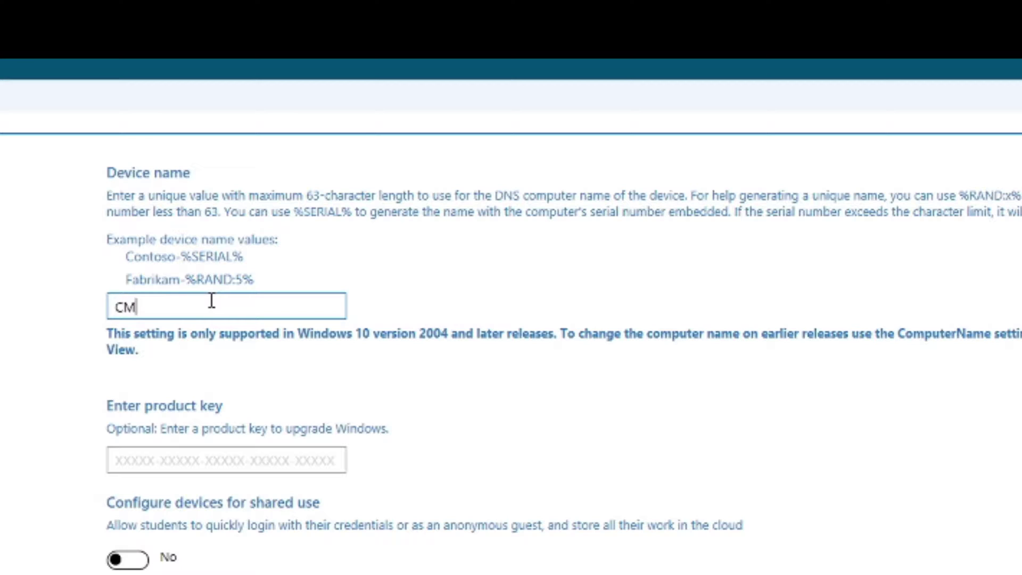
pyautogui.write('-')
pyautogui.hotkey('ctrl', 'v')
pyautogui.click(142, 309)
pyautogui.press('BackSpace')
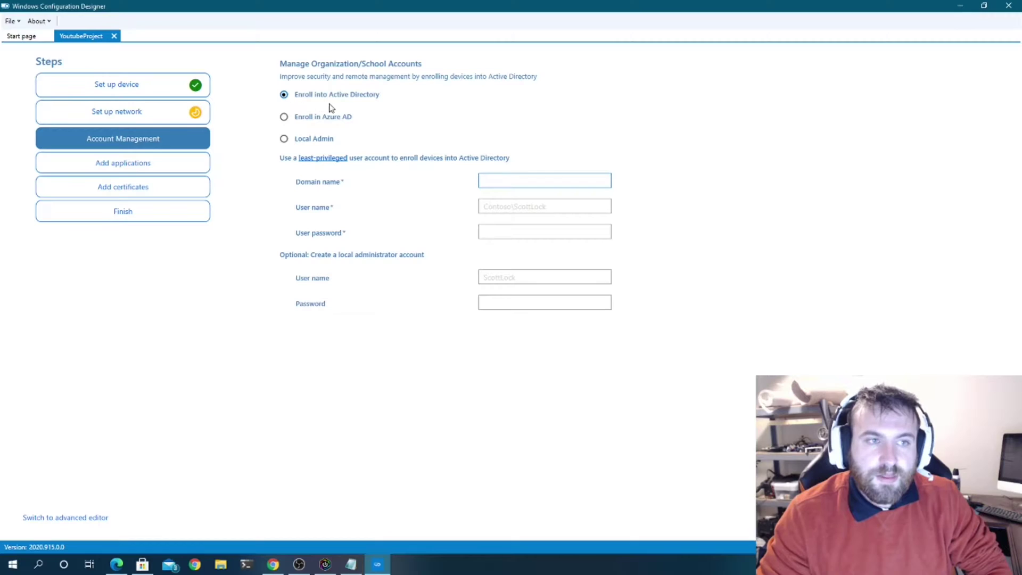
# - In network setup, enter SSID YouWifiName with WPA2-Personal security
pyautogui.click(175, 115)
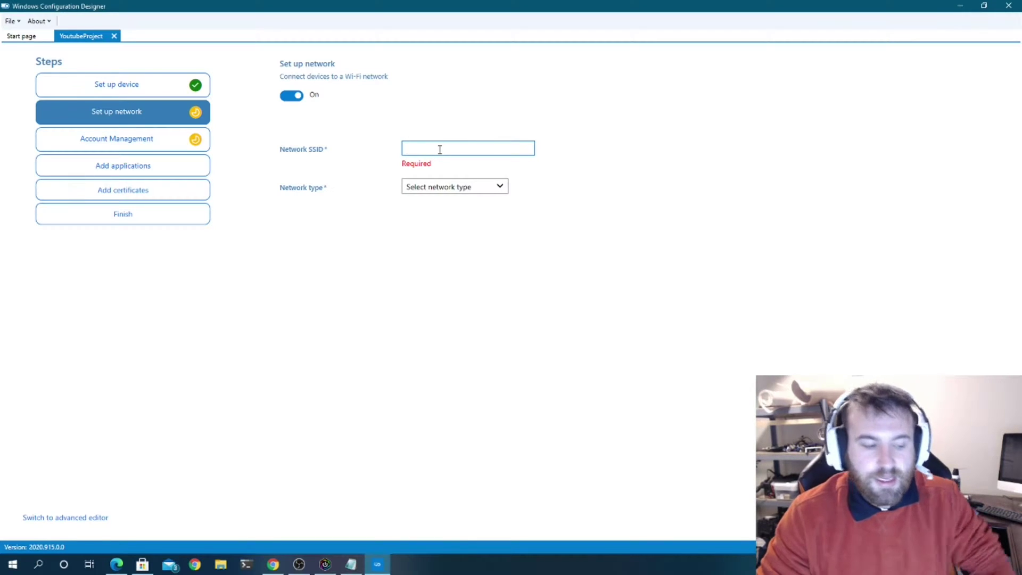
pyautogui.write('You')
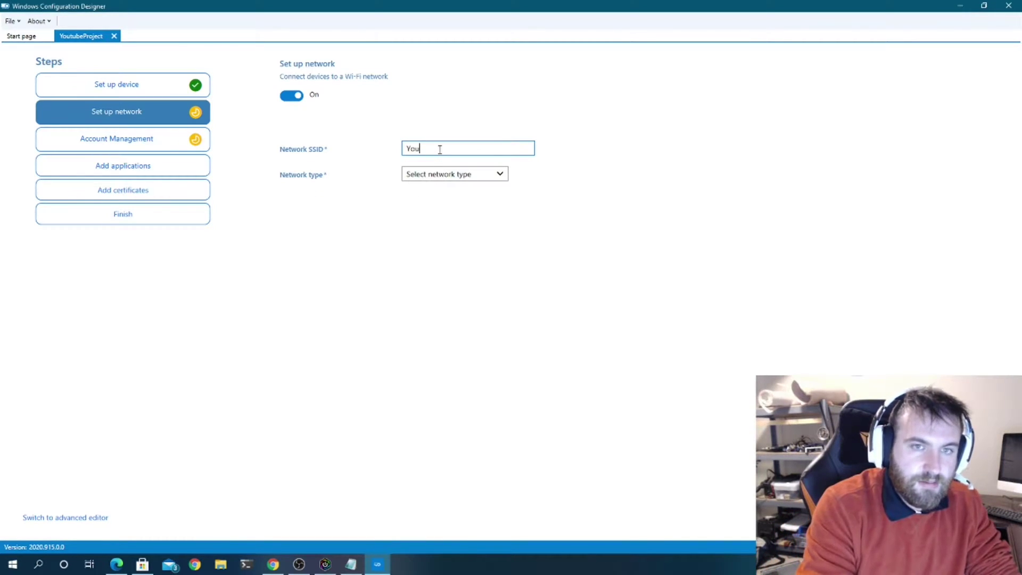
pyautogui.write('WifiName')
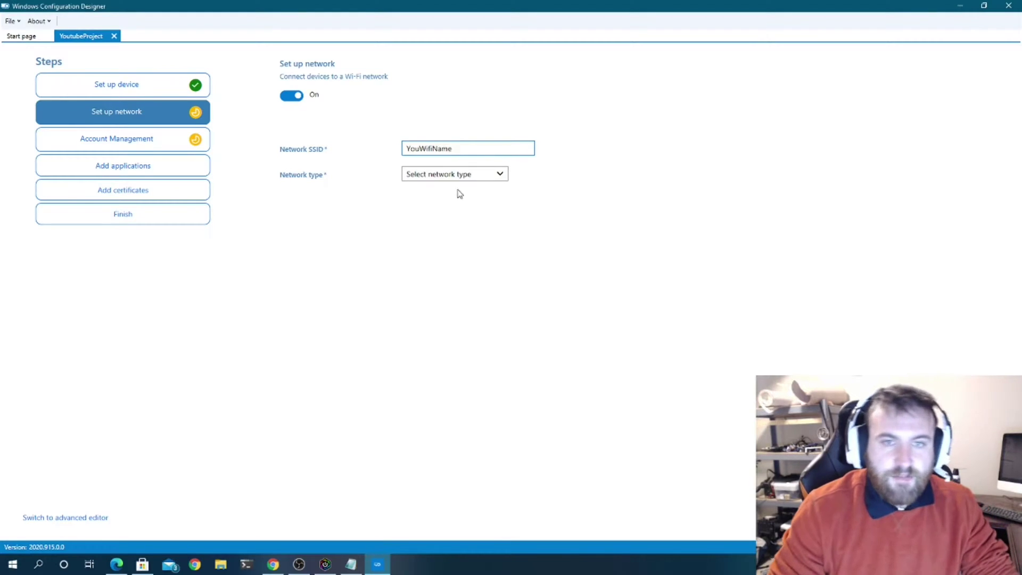
pyautogui.click(463, 175)
pyautogui.click(449, 198)
pyautogui.click(449, 203)
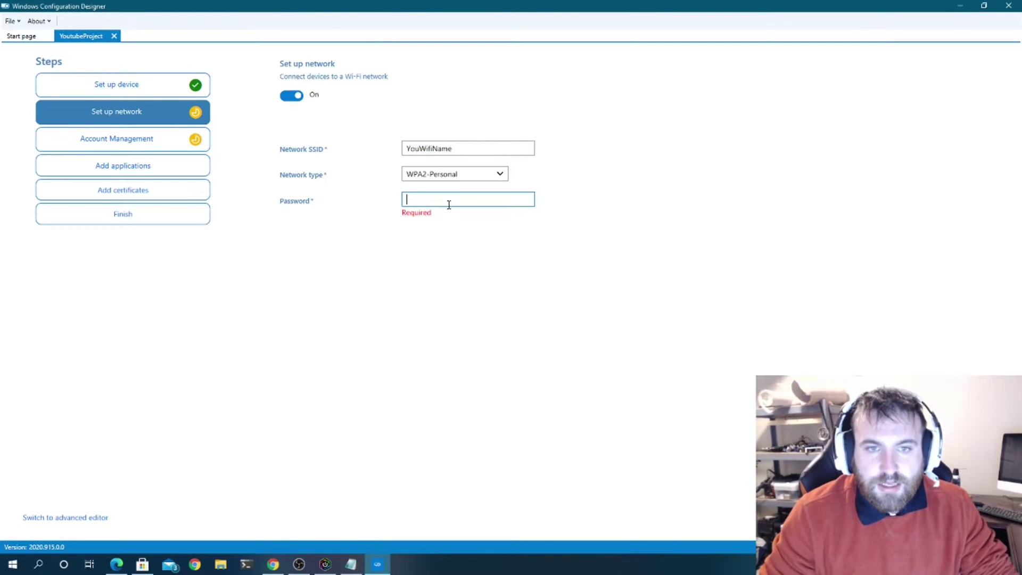
# - Switch Wi-Fi provisioning off so devices rely on wired Ethernet
pyautogui.click(298, 98)
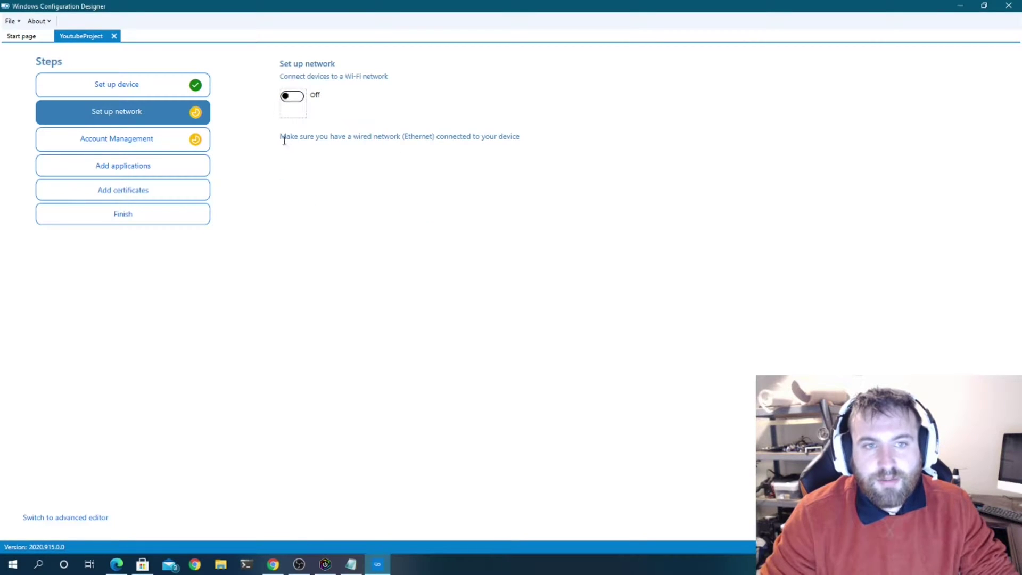
pyautogui.moveTo(284, 140); pyautogui.dragTo(508, 133)
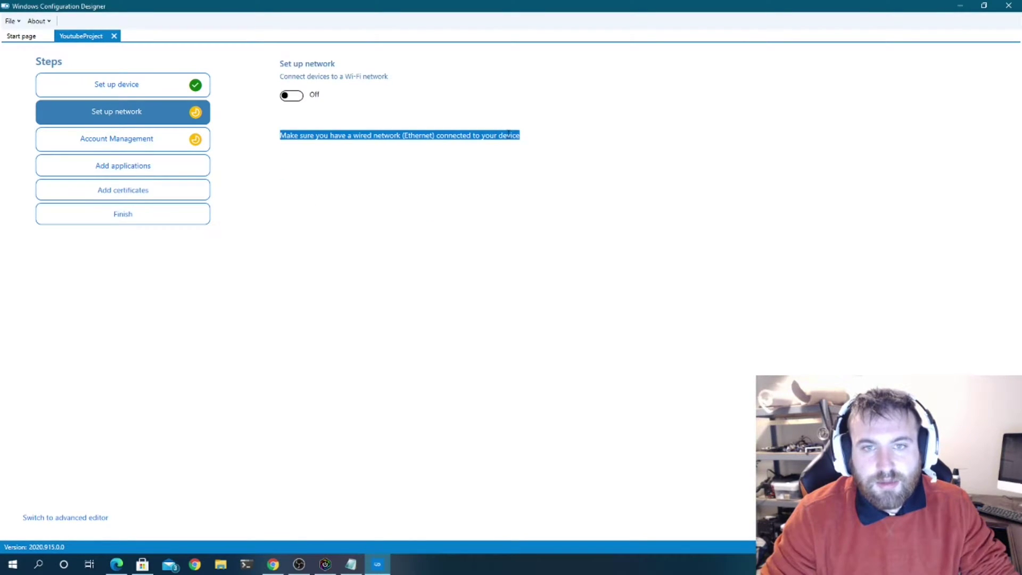
pyautogui.click(186, 140)
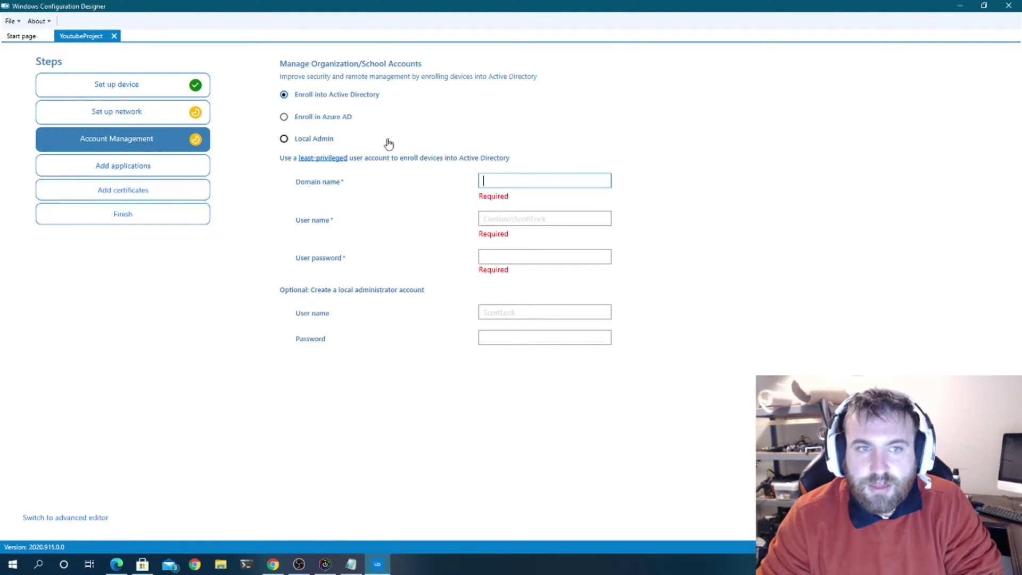
# - Create a local administrator account with a user name and password
pyautogui.click(341, 128)
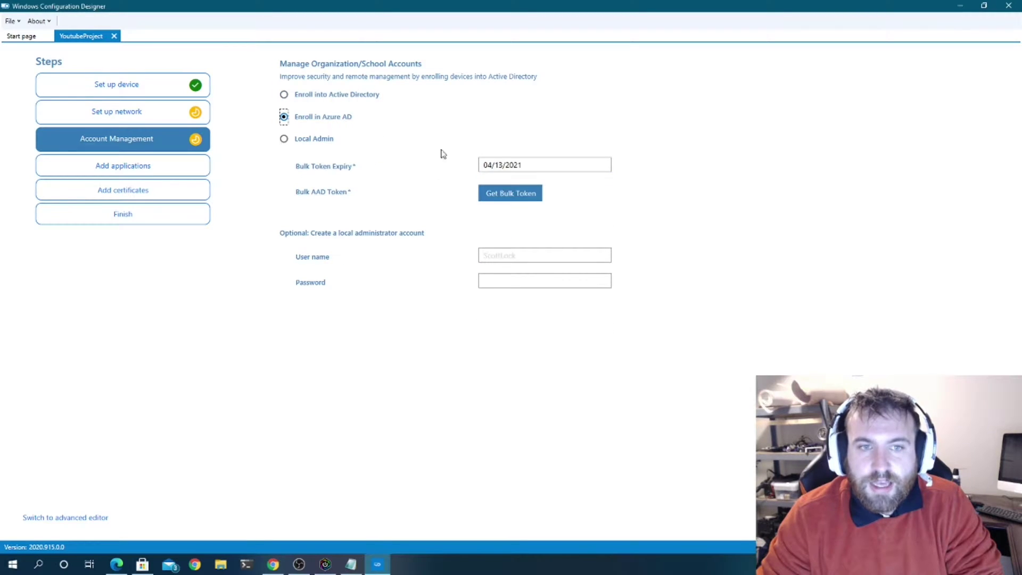
pyautogui.click(327, 141)
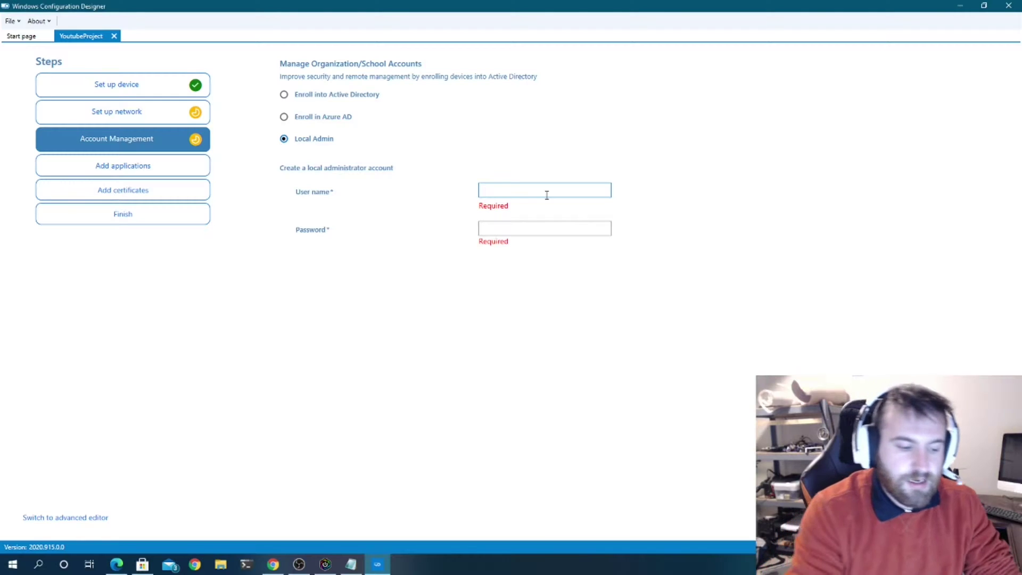
pyautogui.write('youtube')
pyautogui.press('Tab')
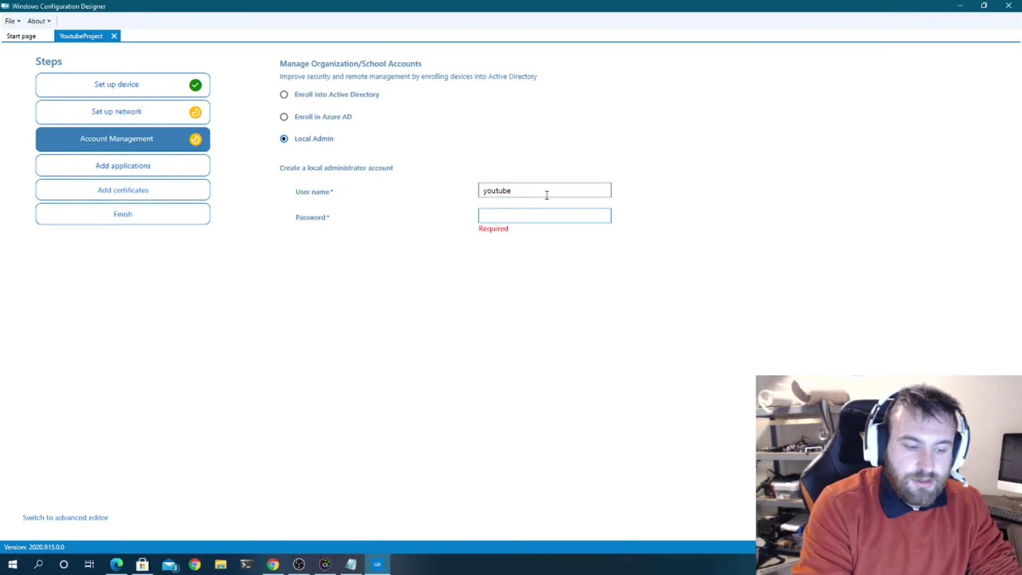
pyautogui.write('****')
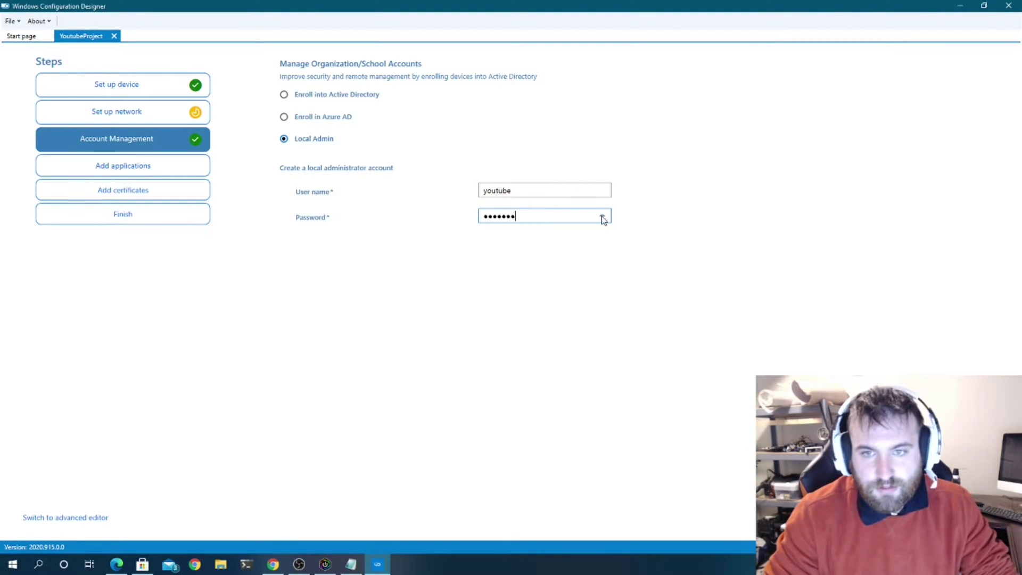
pyautogui.click(603, 217)
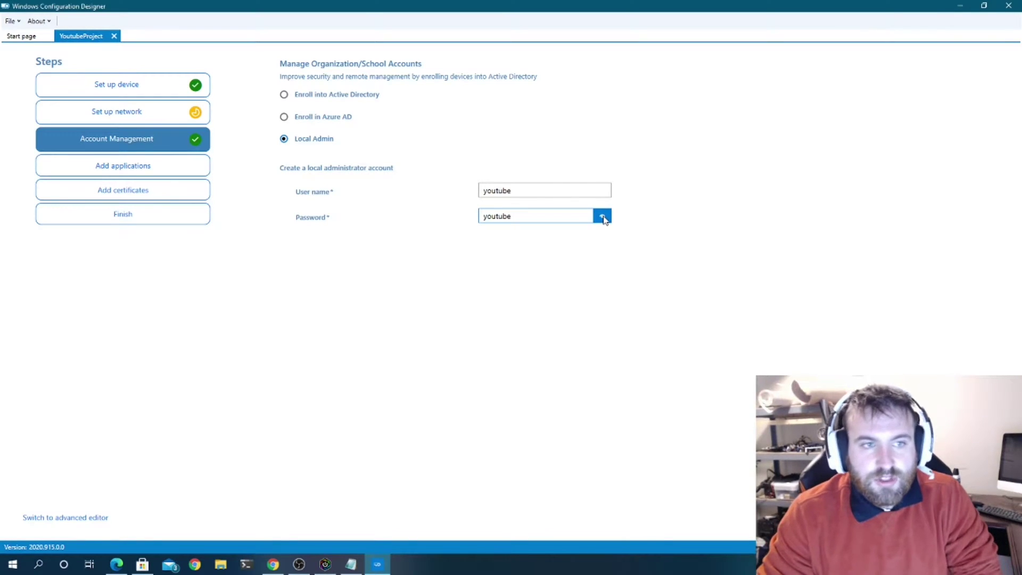
# - Step through network, account management and applications to the Add certificates step
pyautogui.click(145, 116)
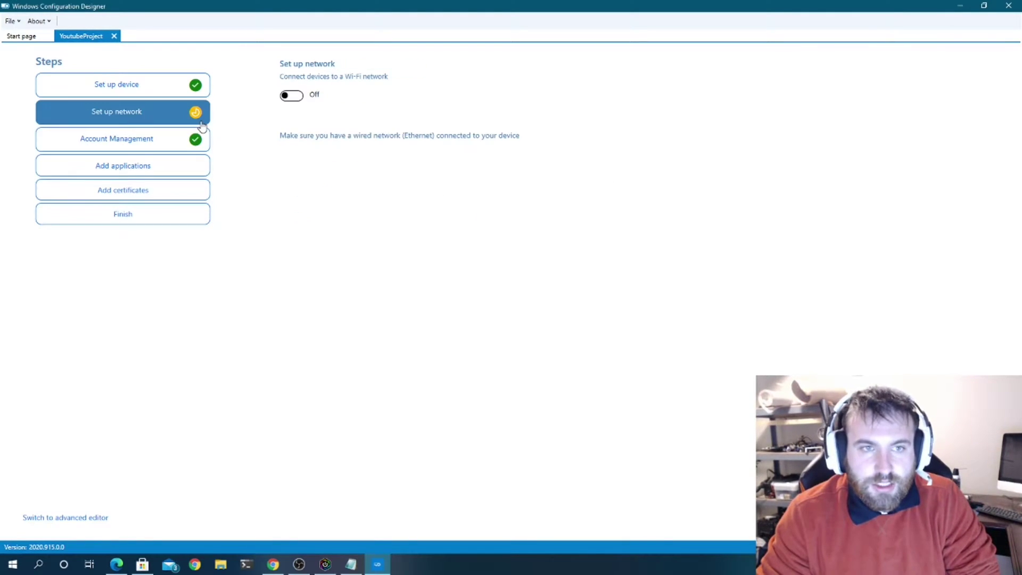
pyautogui.click(179, 145)
pyautogui.click(173, 166)
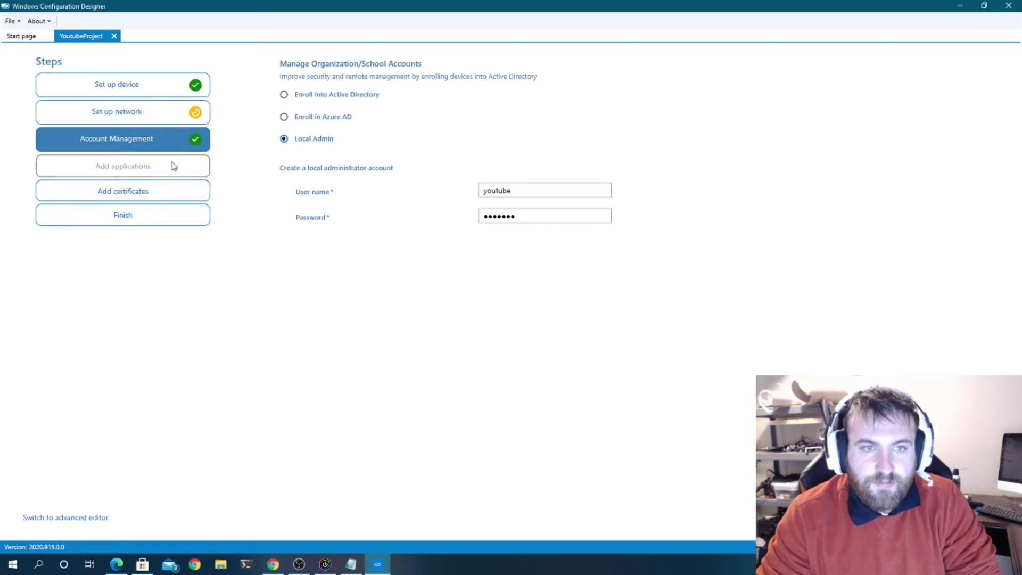
pyautogui.click(184, 191)
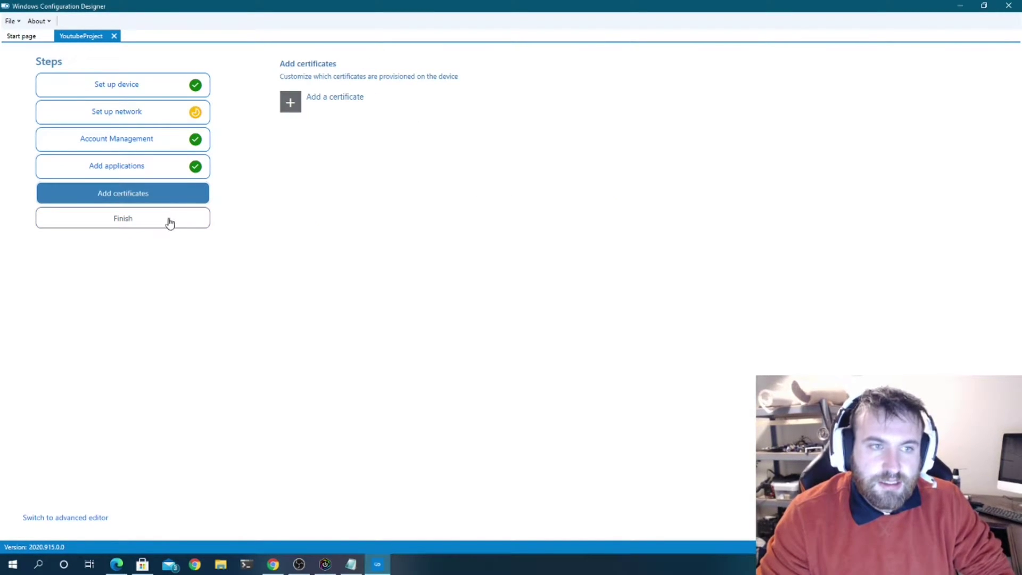
# - Revisit each wizard step from device setup to applications, then request the switch to the advanced editor
pyautogui.click(173, 166)
pyautogui.click(176, 141)
pyautogui.click(178, 107)
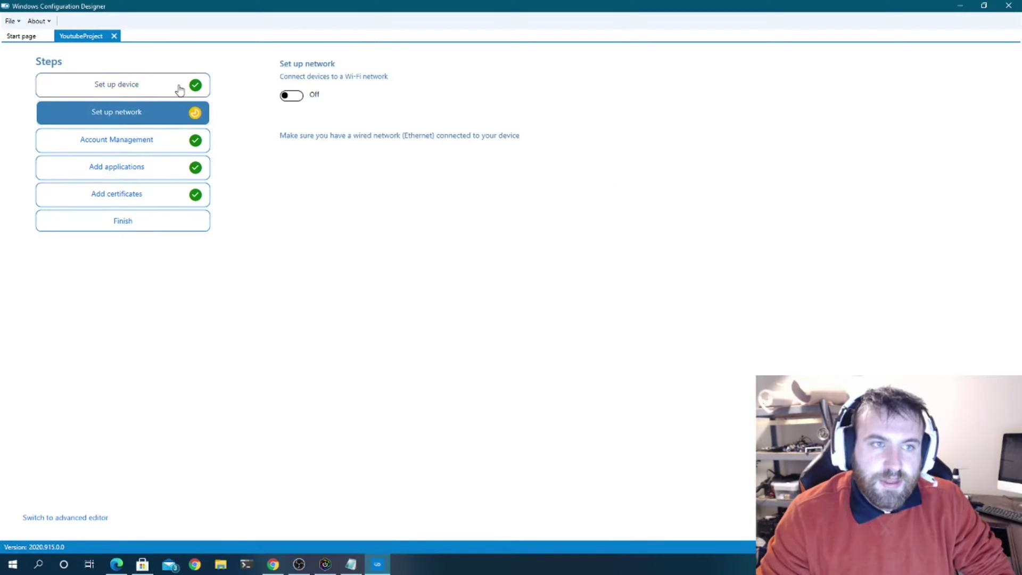
pyautogui.click(179, 90)
pyautogui.click(181, 112)
pyautogui.click(177, 143)
pyautogui.click(176, 168)
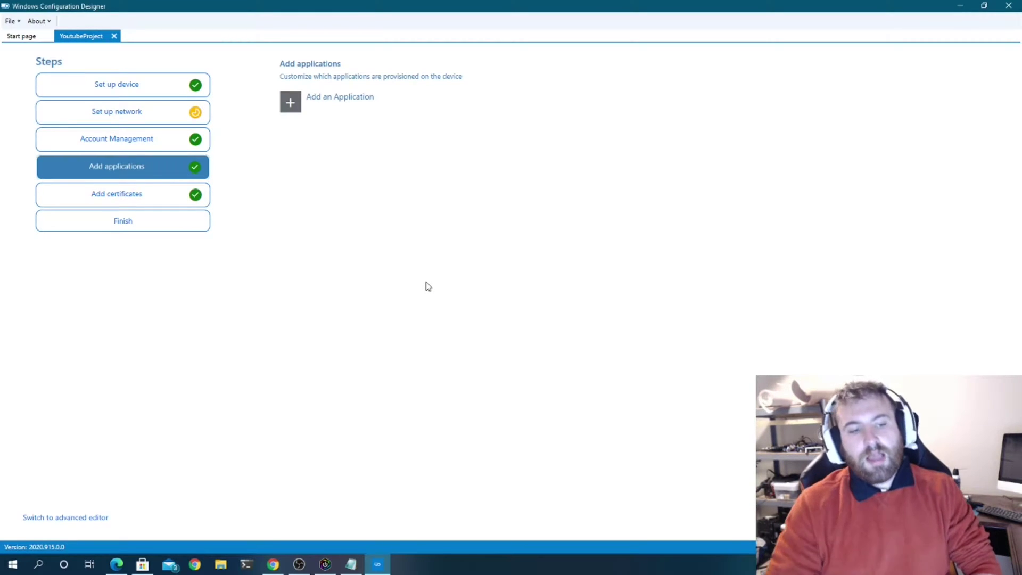
pyautogui.click(100, 521)
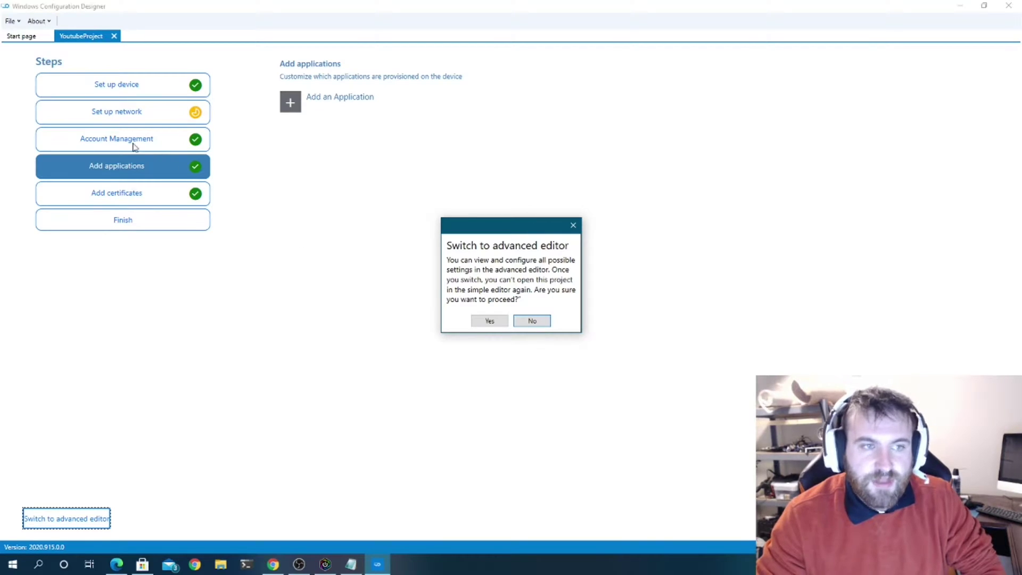
pyautogui.click(504, 320)
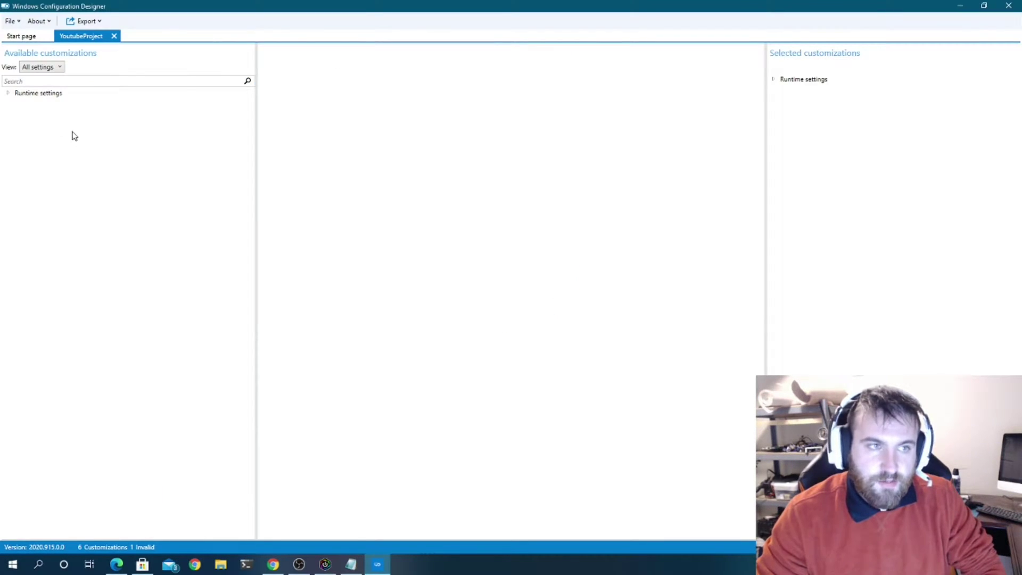
pyautogui.click(8, 94)
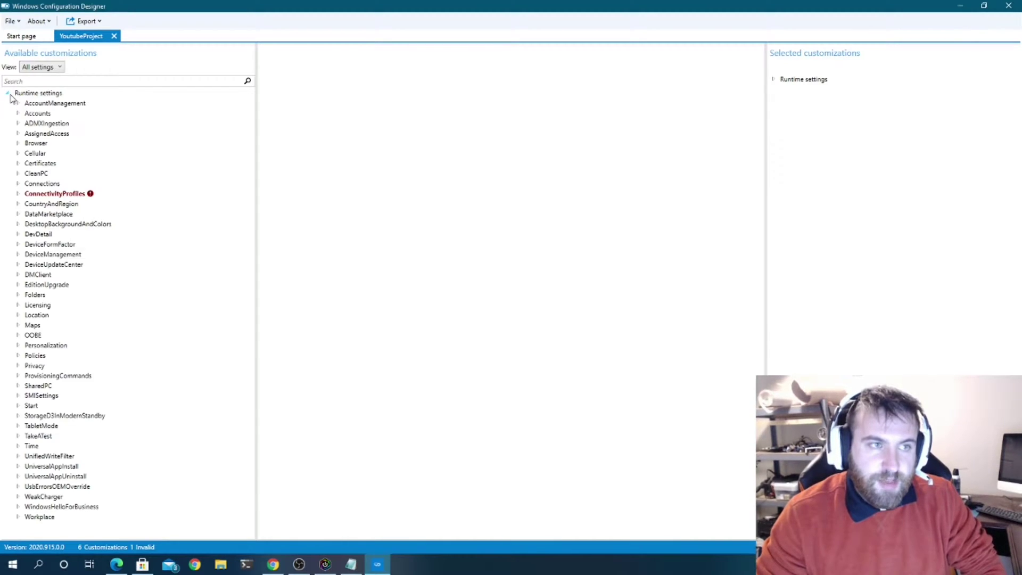
pyautogui.click(18, 195)
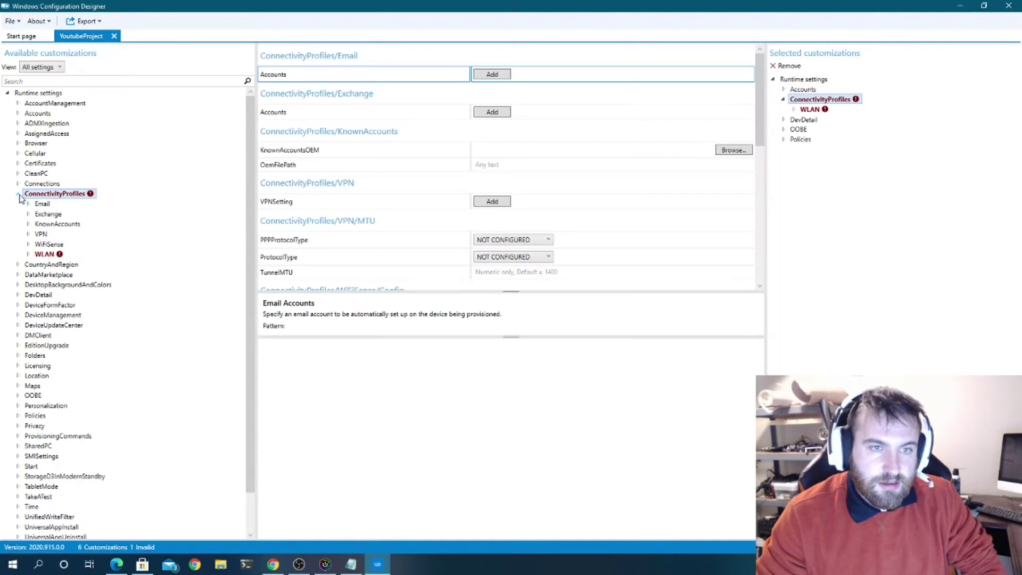
pyautogui.click(45, 255)
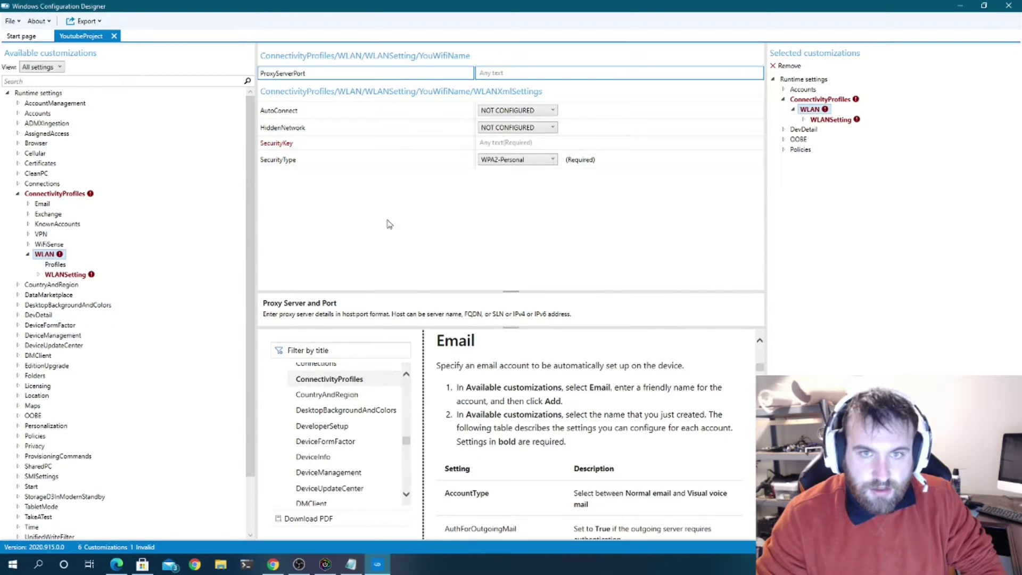
pyautogui.click(533, 143)
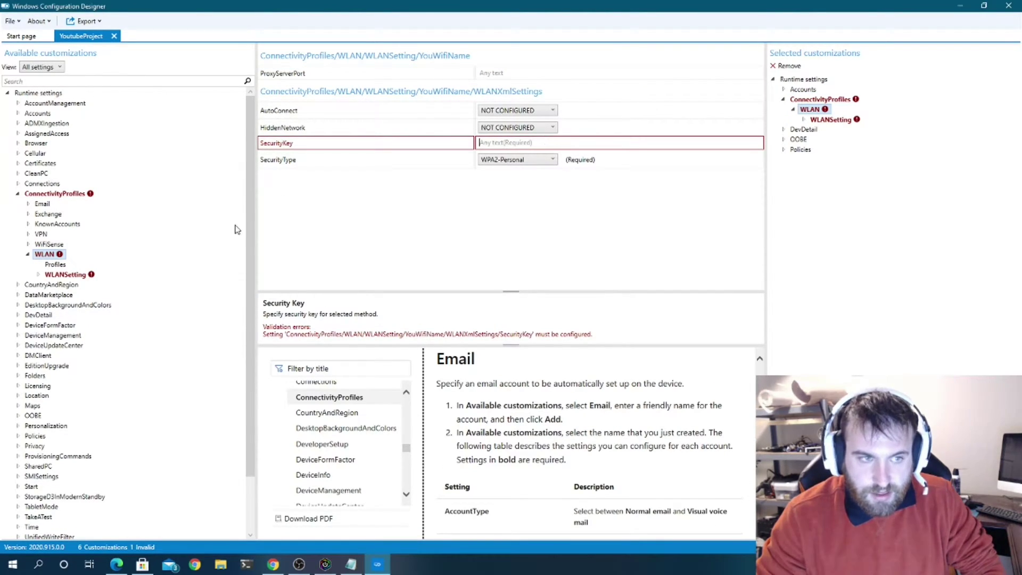
pyautogui.click(815, 100)
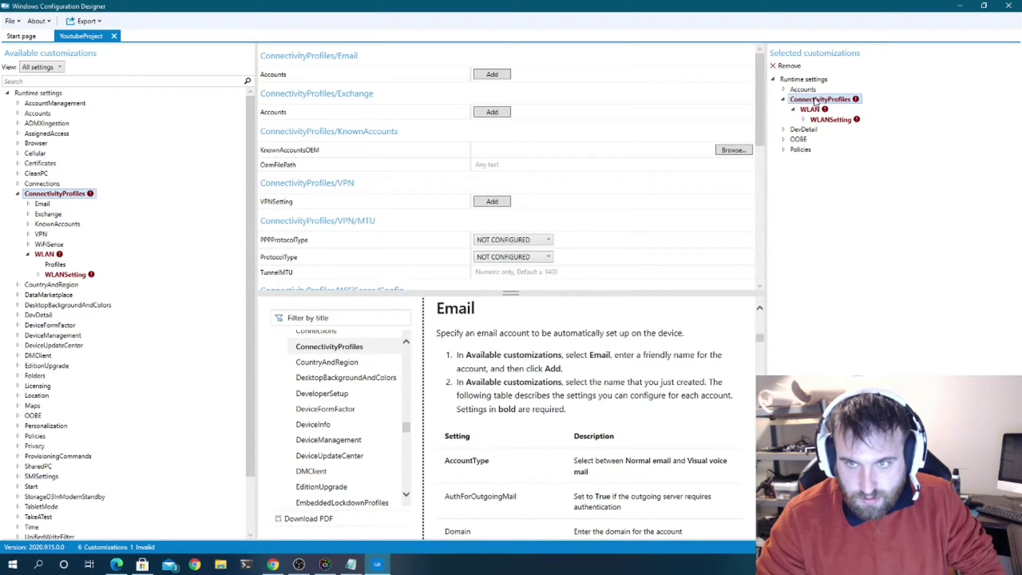
pyautogui.scroll(-10, 505, 126)
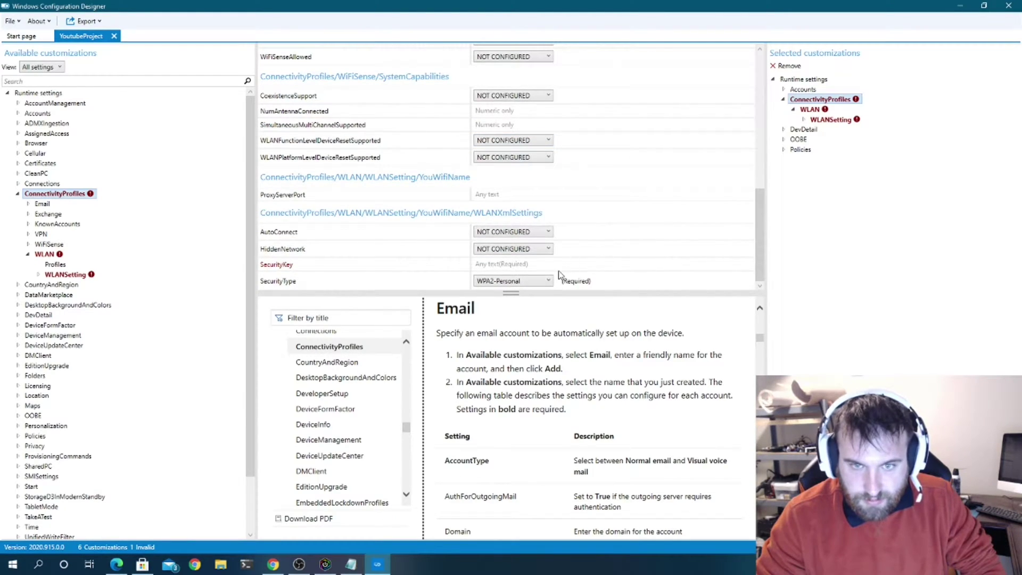
pyautogui.click(558, 269)
pyautogui.write('tes')
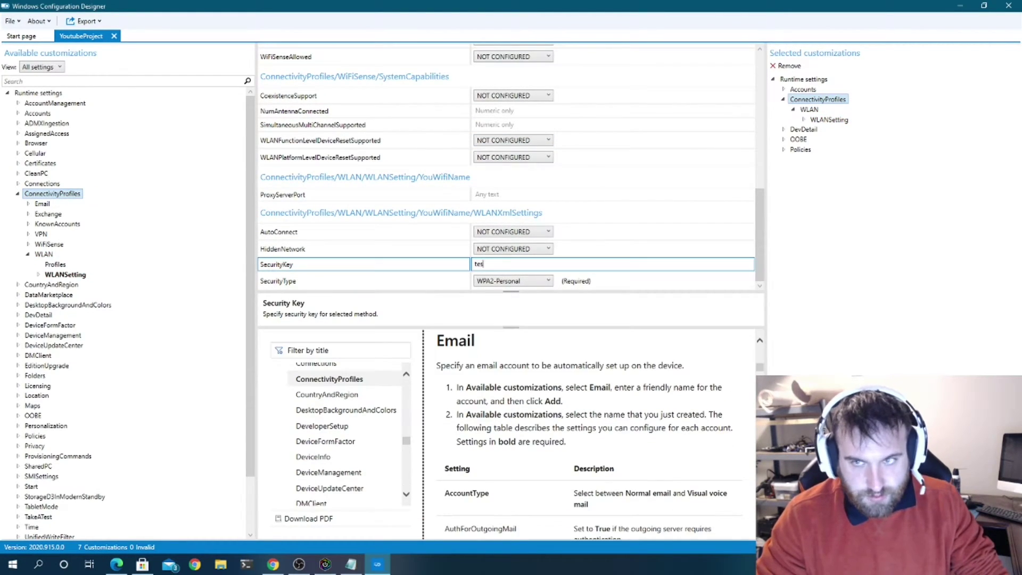
pyautogui.write('t')
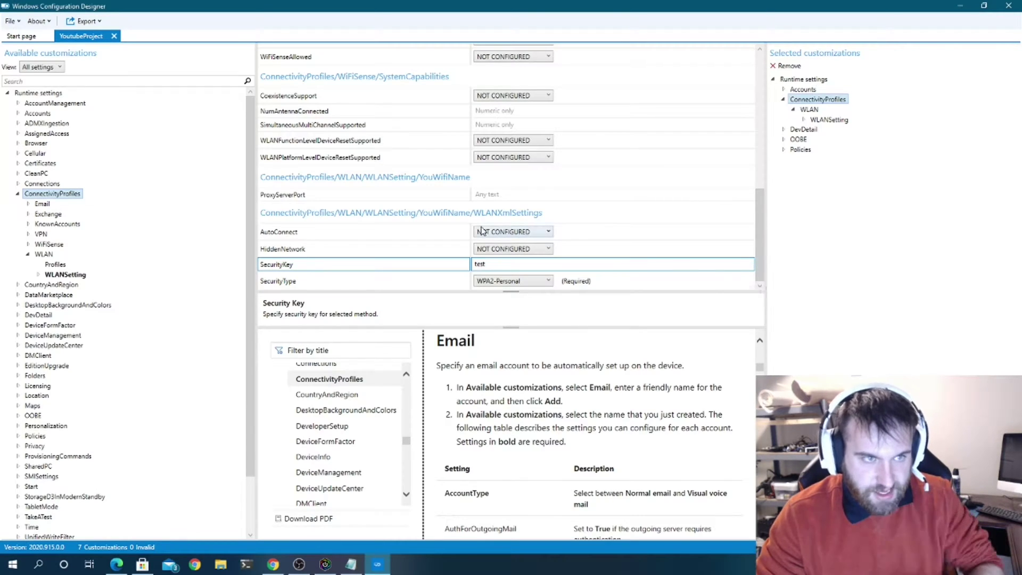
# - Leave SecurityType and AutoConnect NOT CONFIGURED and delete the YouWifiName Wi-Fi entry
pyautogui.click(27, 257)
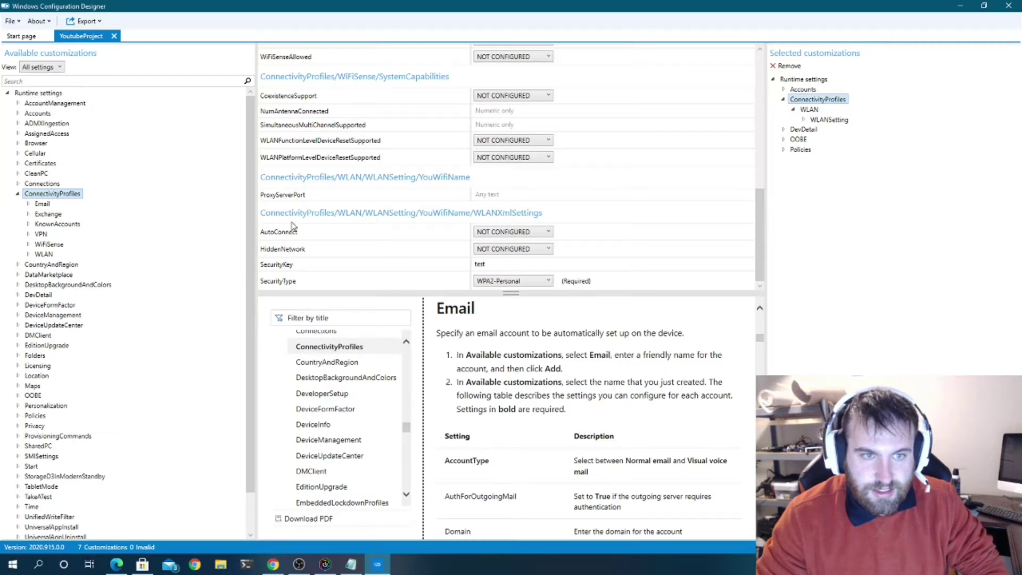
pyautogui.click(524, 280)
pyautogui.click(519, 292)
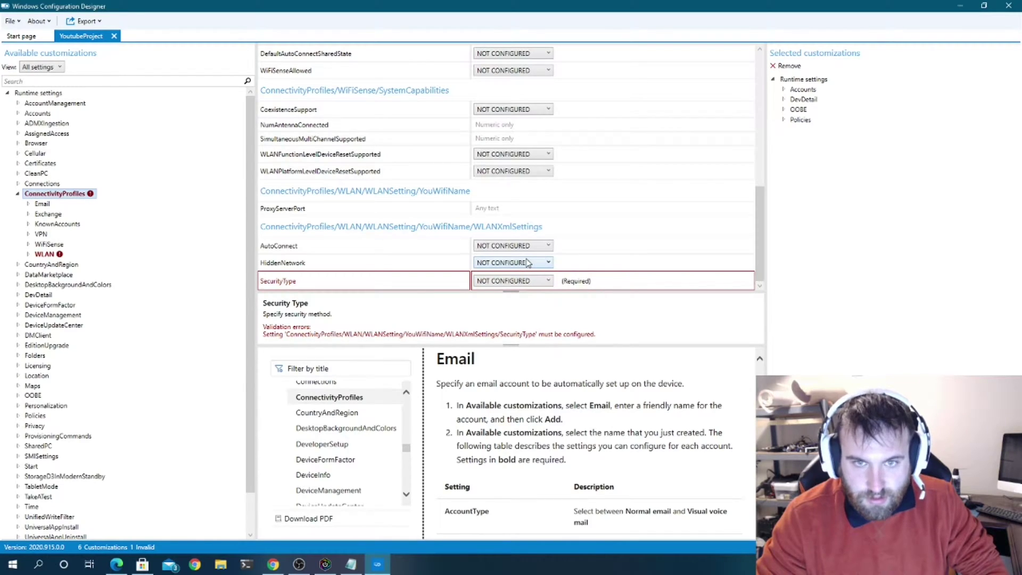
pyautogui.click(514, 248)
pyautogui.click(514, 248)
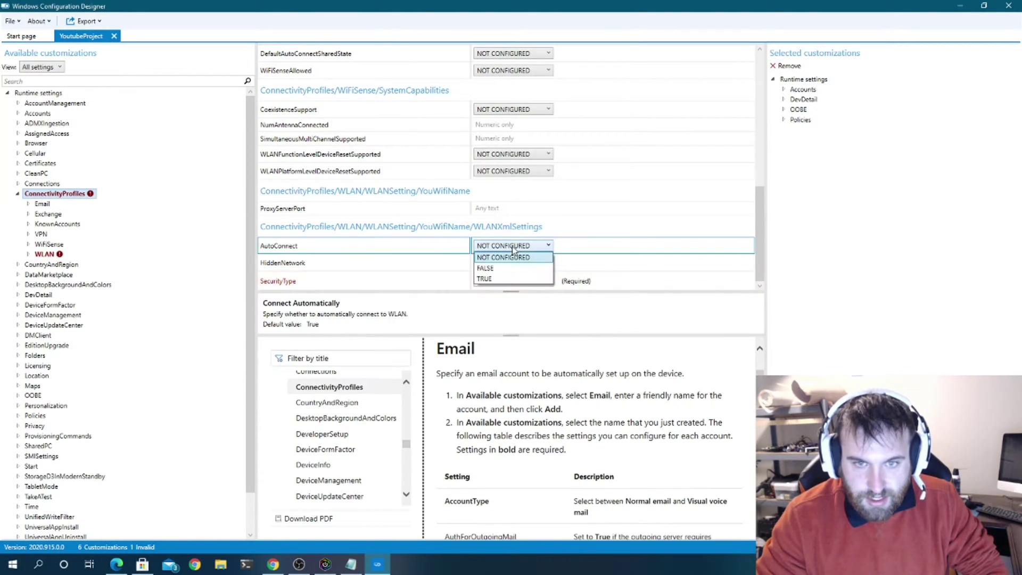
pyautogui.click(602, 241)
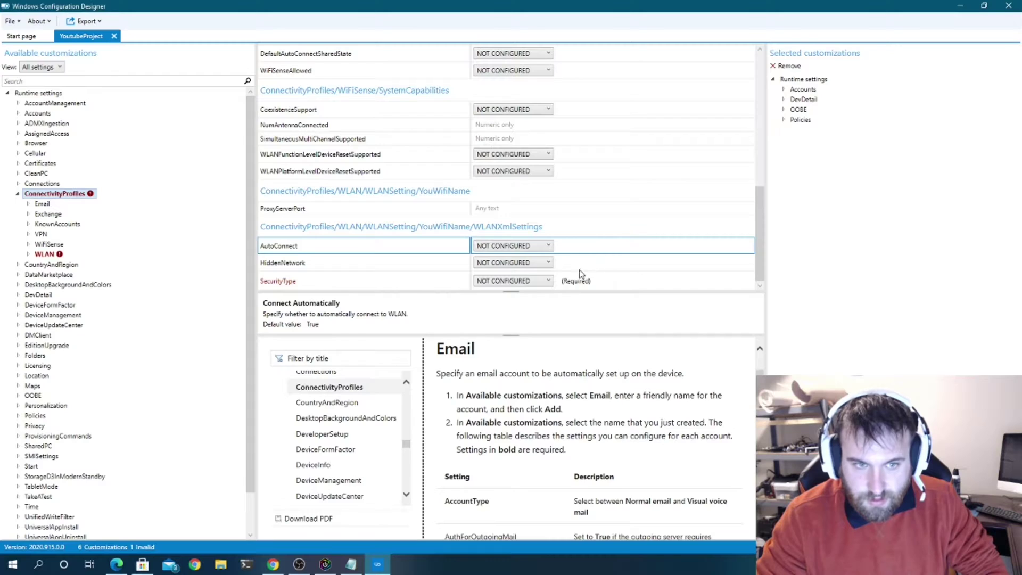
pyautogui.doubleClick(47, 254)
pyautogui.doubleClick(61, 275)
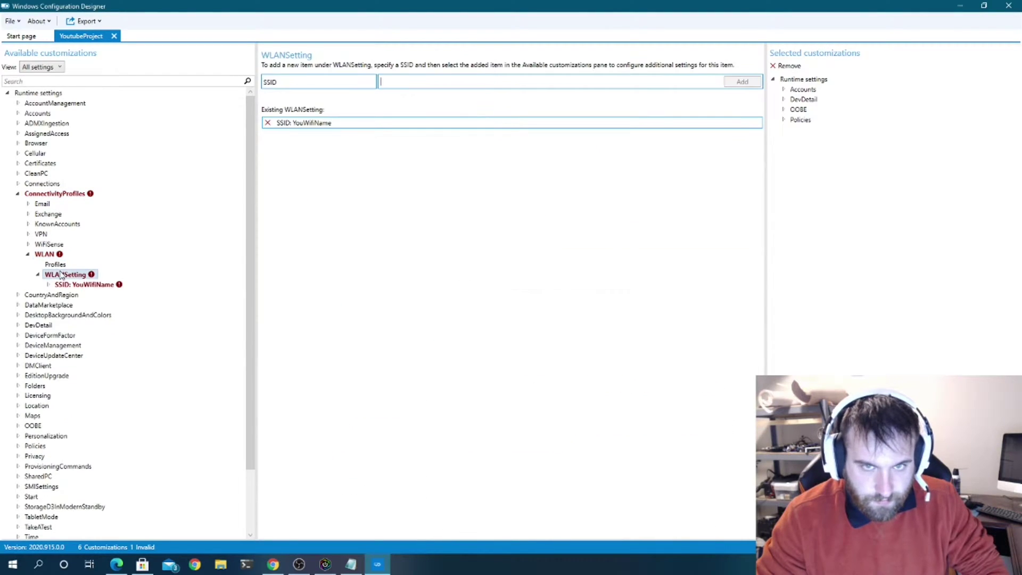
pyautogui.click(268, 123)
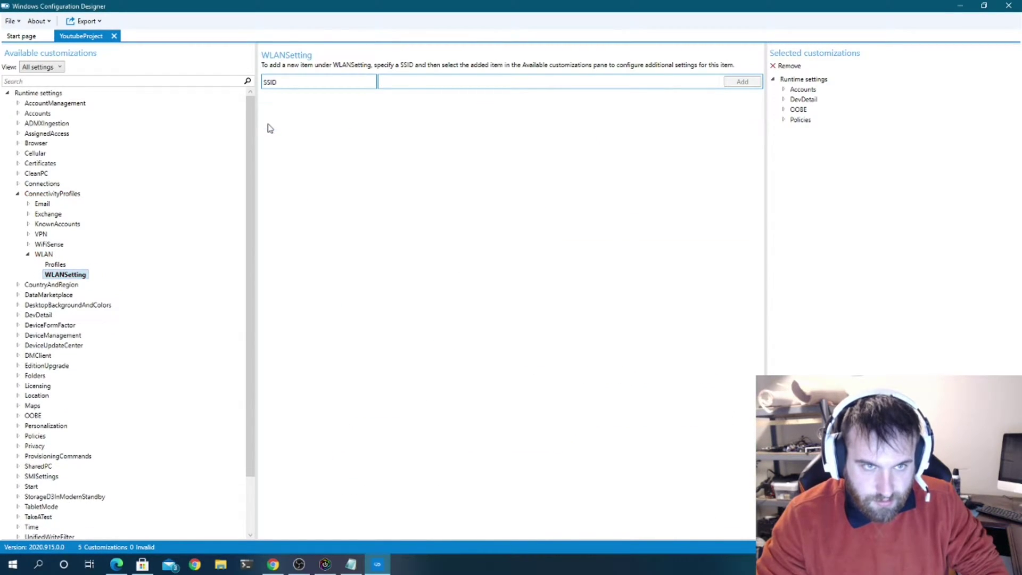
# - Expand Accounts in the customizations and view CountryCodeForExtendedCapabilityPrompts under CountryAndRegion
pyautogui.click(46, 254)
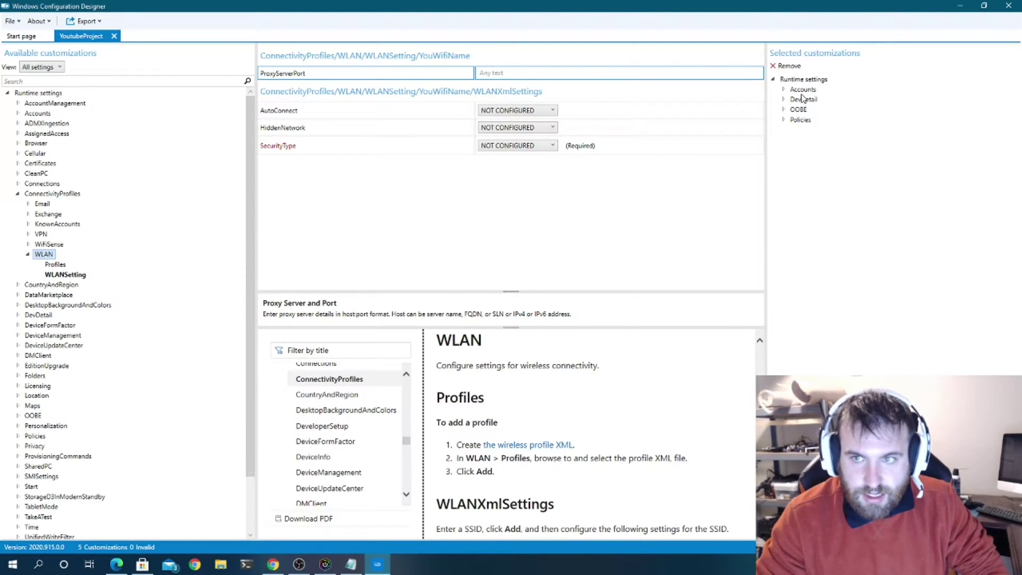
pyautogui.click(785, 89)
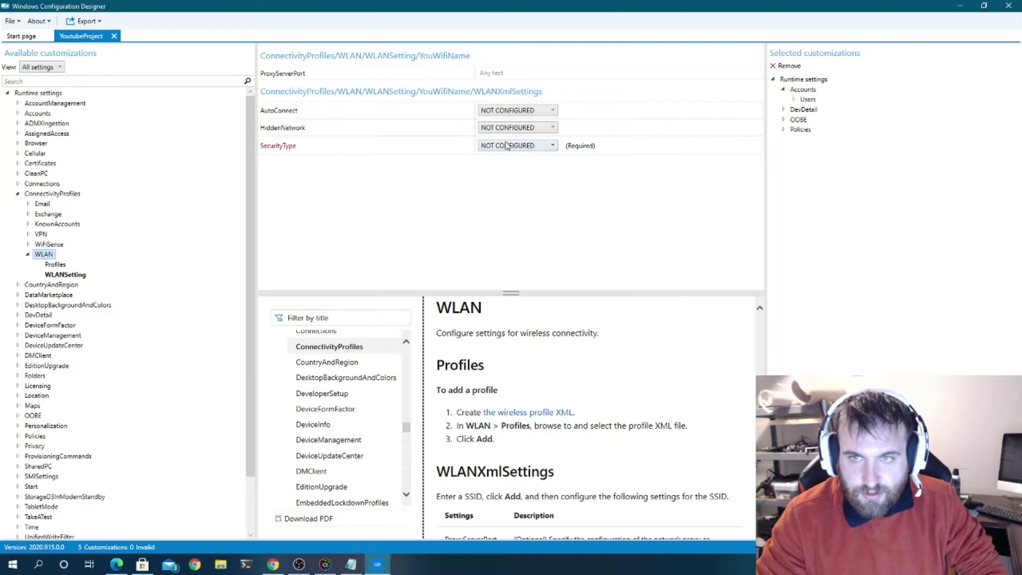
pyautogui.click(28, 254)
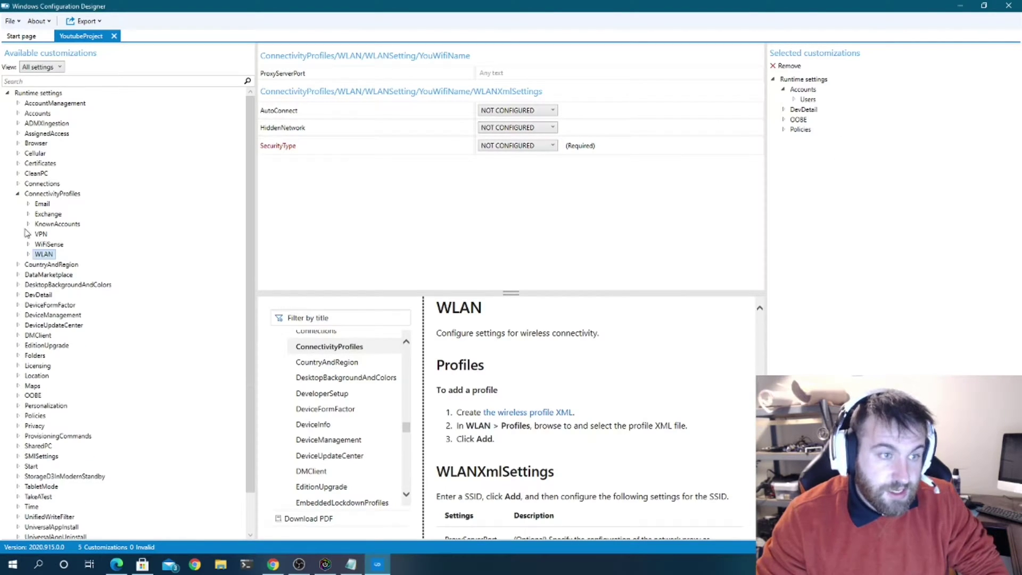
pyautogui.click(18, 265)
pyautogui.click(55, 275)
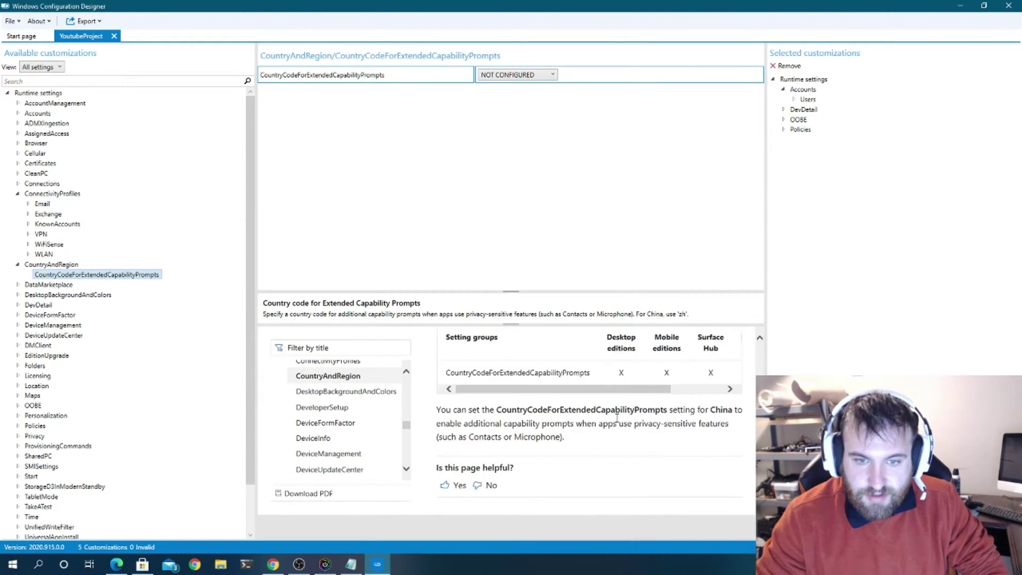
# - Read the CountryAndRegion documentation, collapse ConnectivityProfiles and CountryAndRegion, and expand Location
pyautogui.click(34, 267)
pyautogui.scroll(-5, 615, 447)
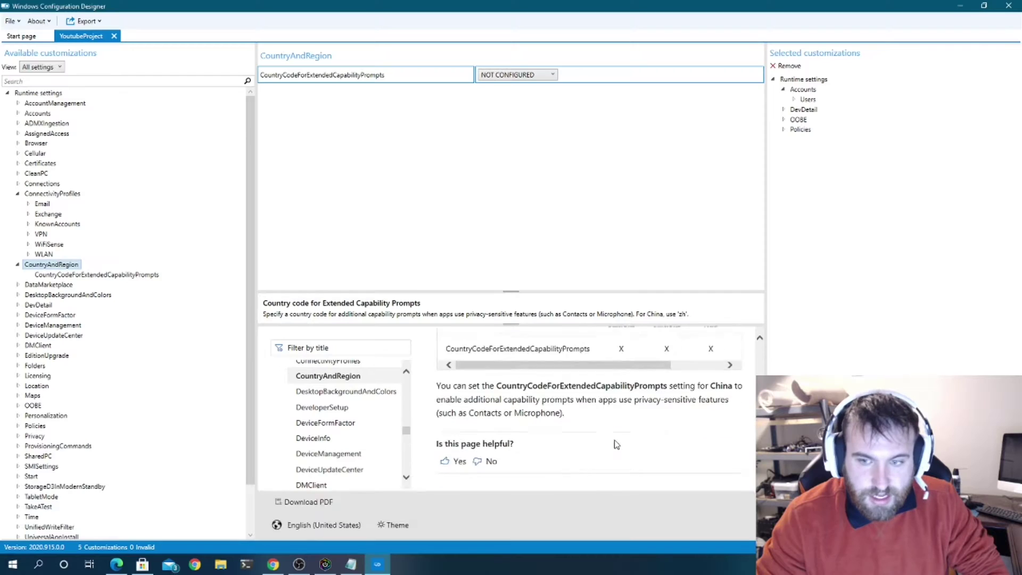
pyautogui.scroll(8, 566, 429)
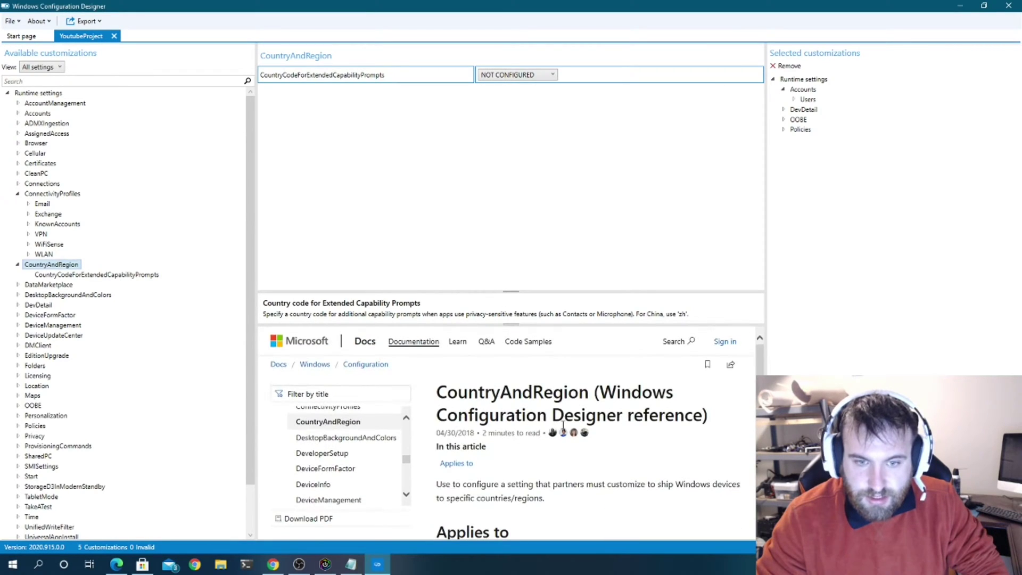
pyautogui.scroll(-5, 533, 437)
pyautogui.scroll(1, 586, 441)
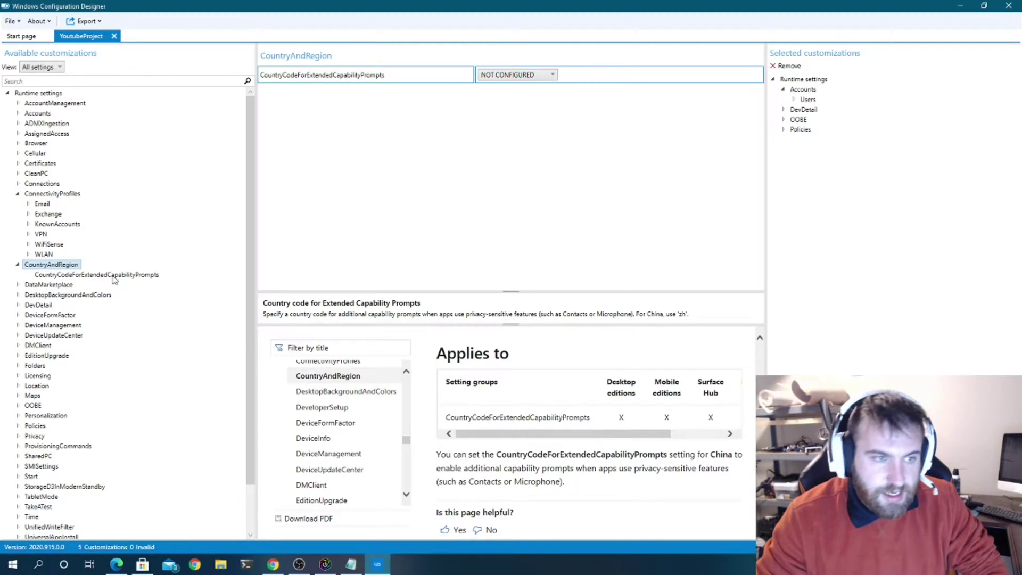
pyautogui.click(18, 194)
pyautogui.click(17, 204)
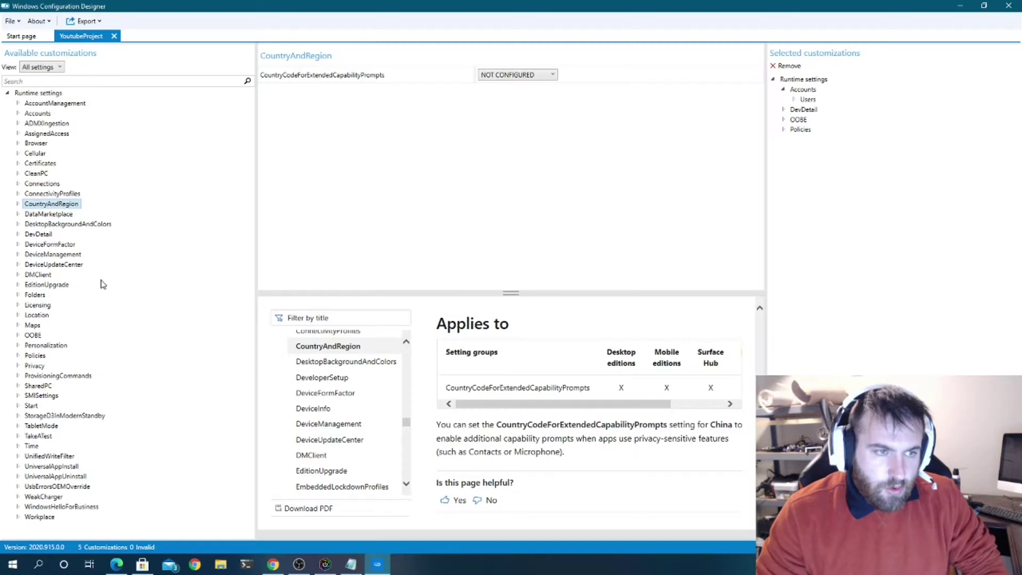
pyautogui.click(18, 315)
# - Browse the Location settings and their documentation
pyautogui.click(38, 315)
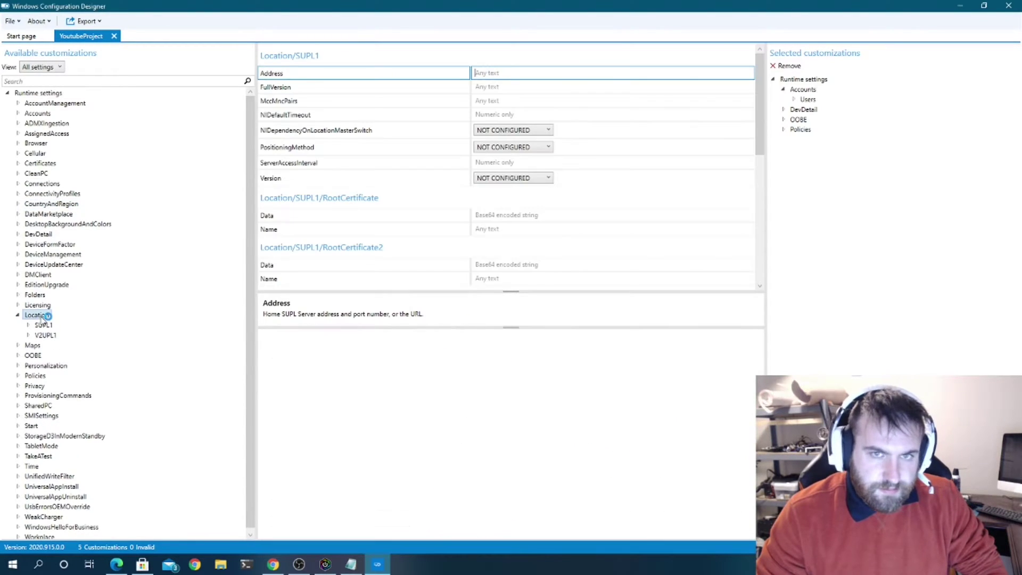
pyautogui.scroll(-10, 482, 224)
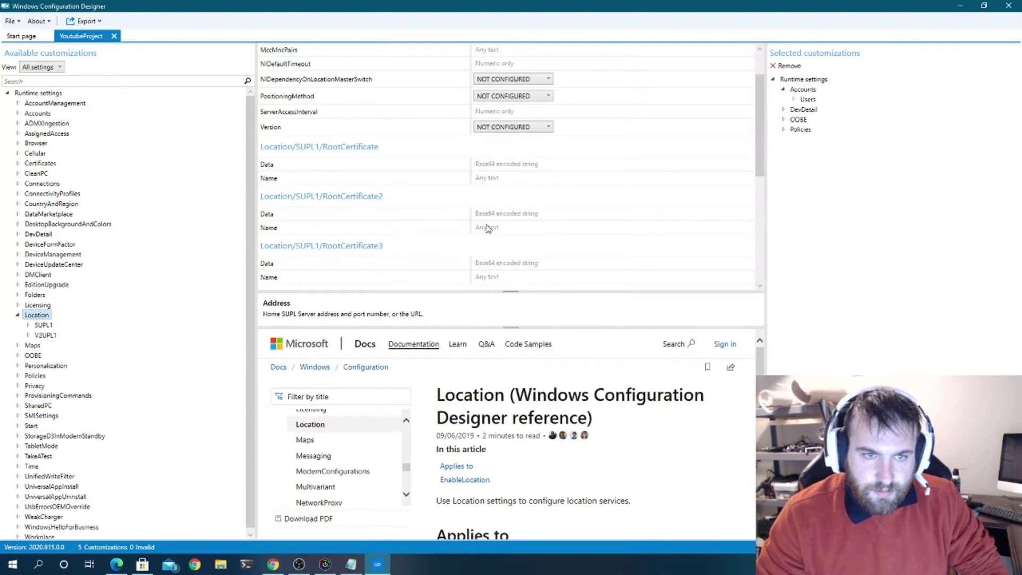
pyautogui.scroll(-1, 173, 234)
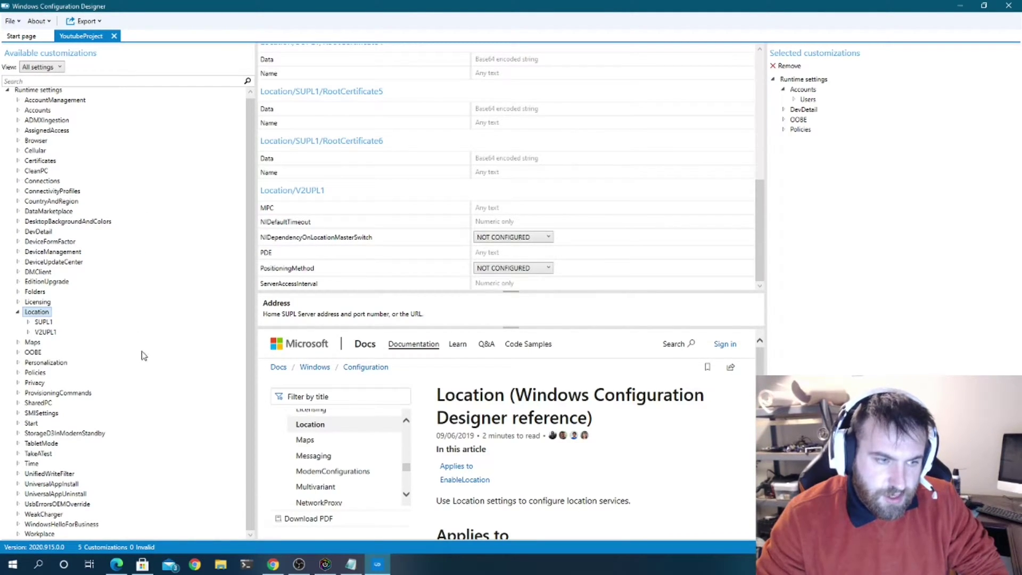
# - Inspect ProvisionSetTimeZone under Time, leaving it NOT CONFIGURED, then collapse Location and Time
pyautogui.click(32, 464)
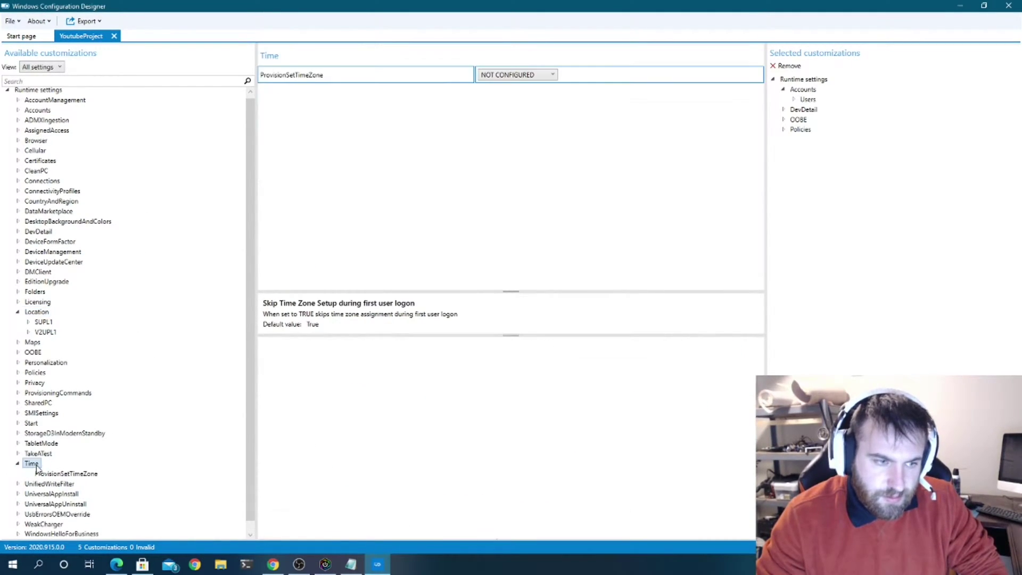
pyautogui.click(53, 474)
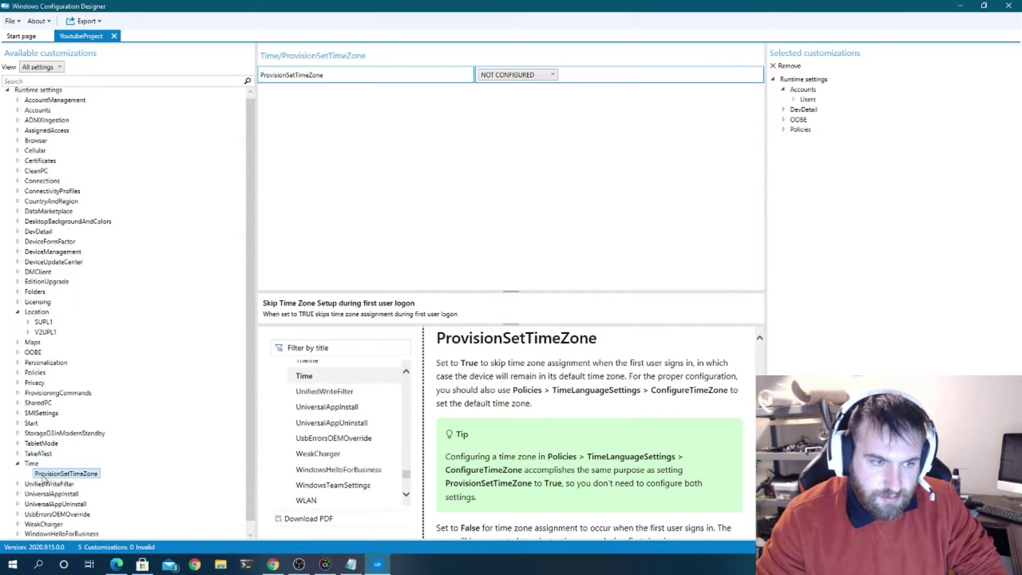
pyautogui.click(520, 75)
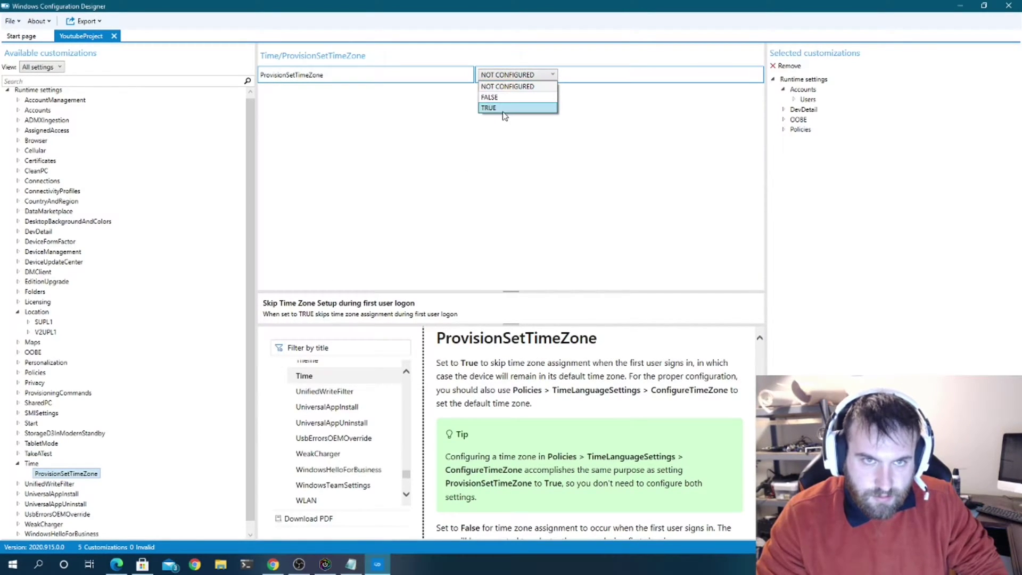
pyautogui.click(32, 464)
pyautogui.click(32, 464)
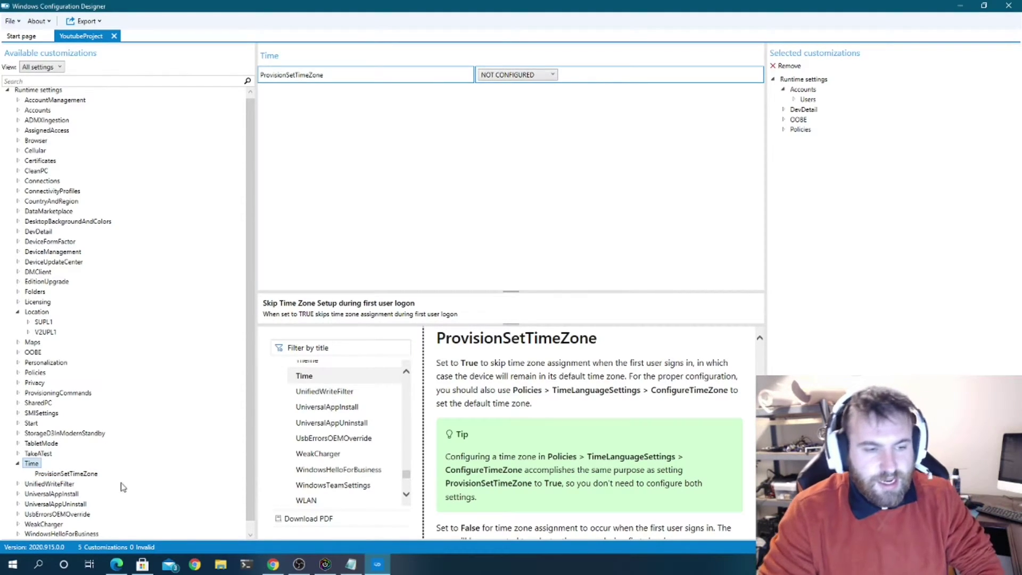
pyautogui.scroll(1, 125, 475)
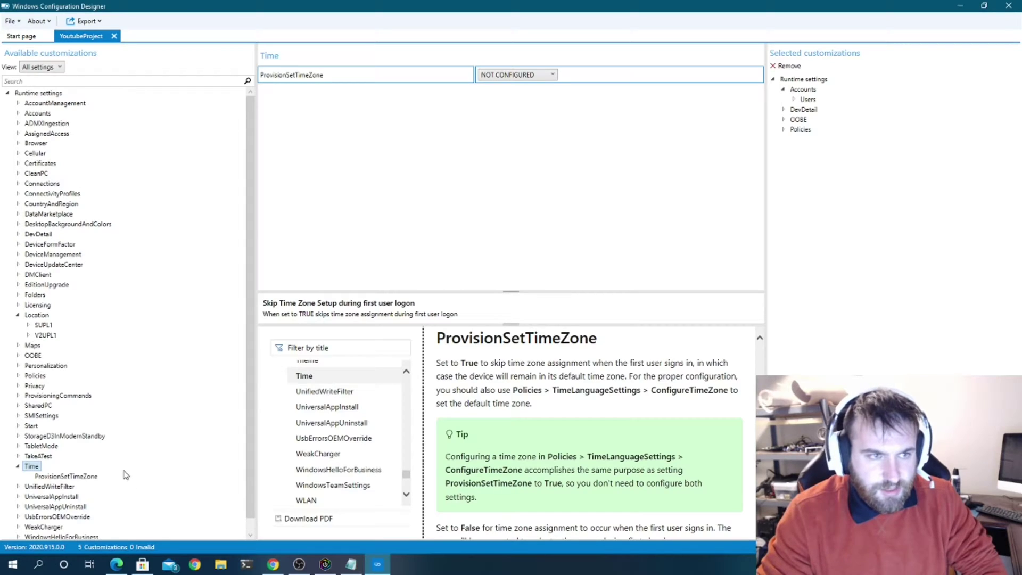
pyautogui.click(17, 314)
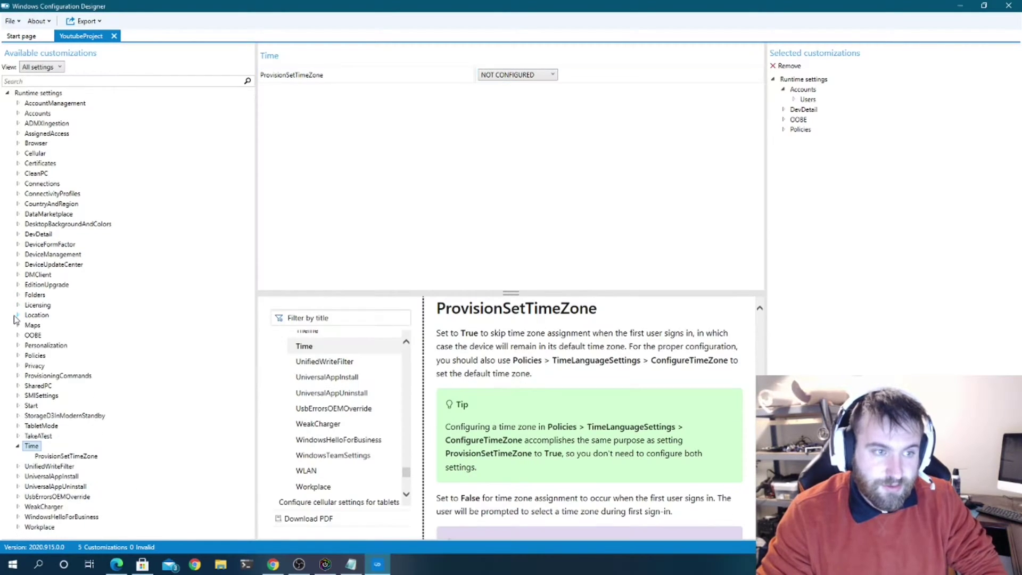
pyautogui.click(17, 447)
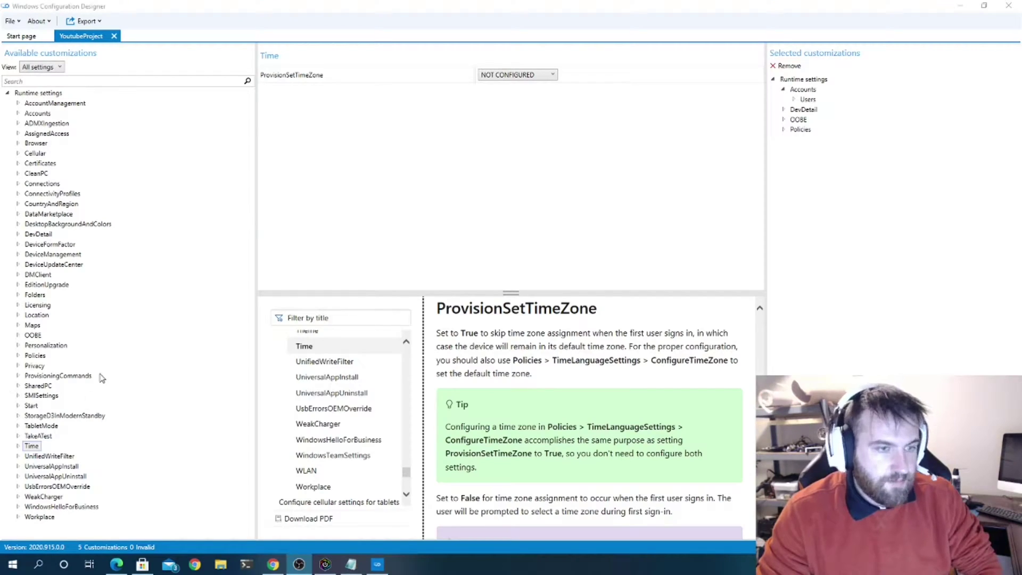
# - Add GoogleChrome and Ansible entries under ProvisioningCommands > PrimaryContext > Command
pyautogui.click(19, 375)
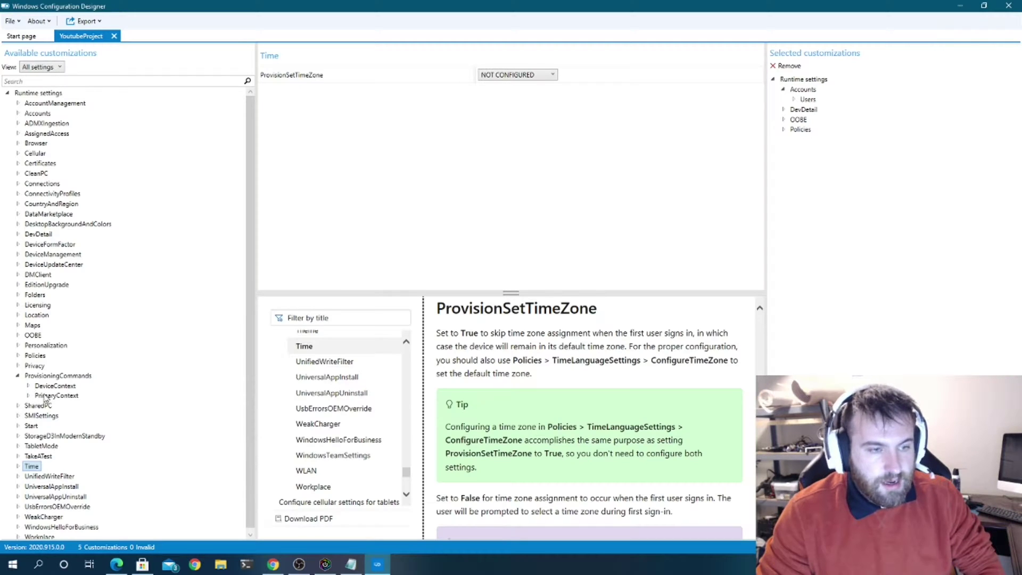
pyautogui.doubleClick(45, 396)
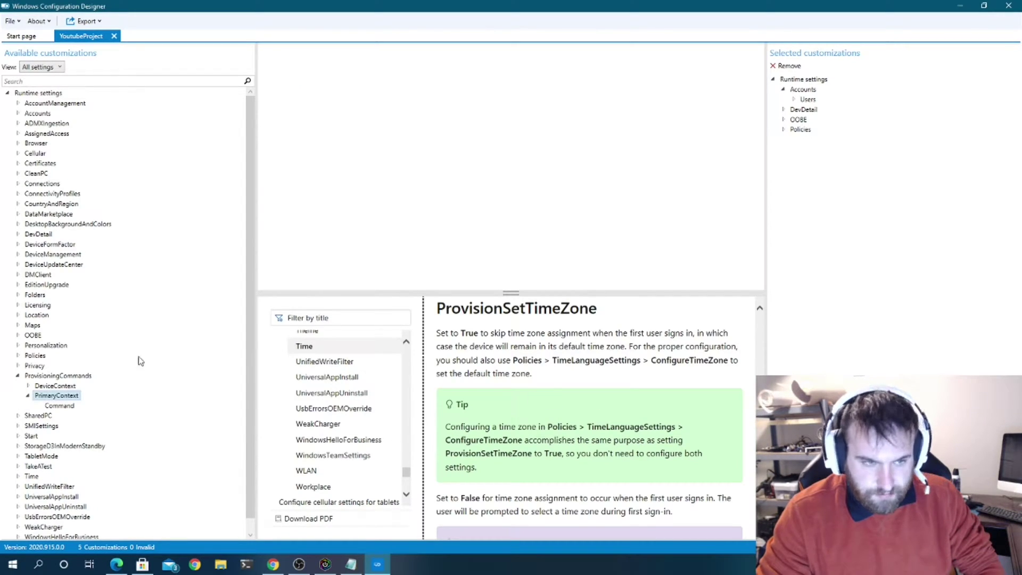
pyautogui.click(60, 406)
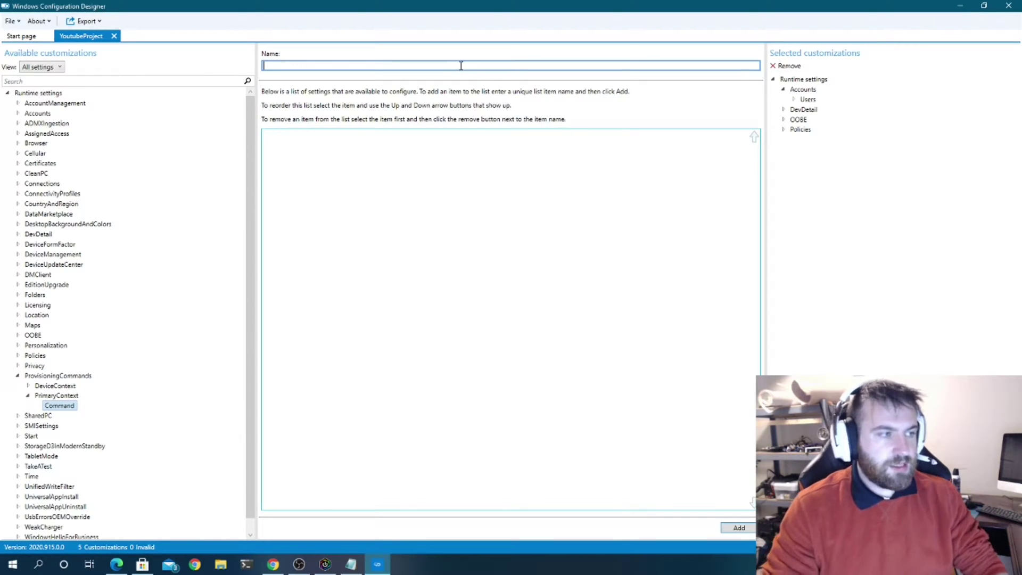
pyautogui.write('Google')
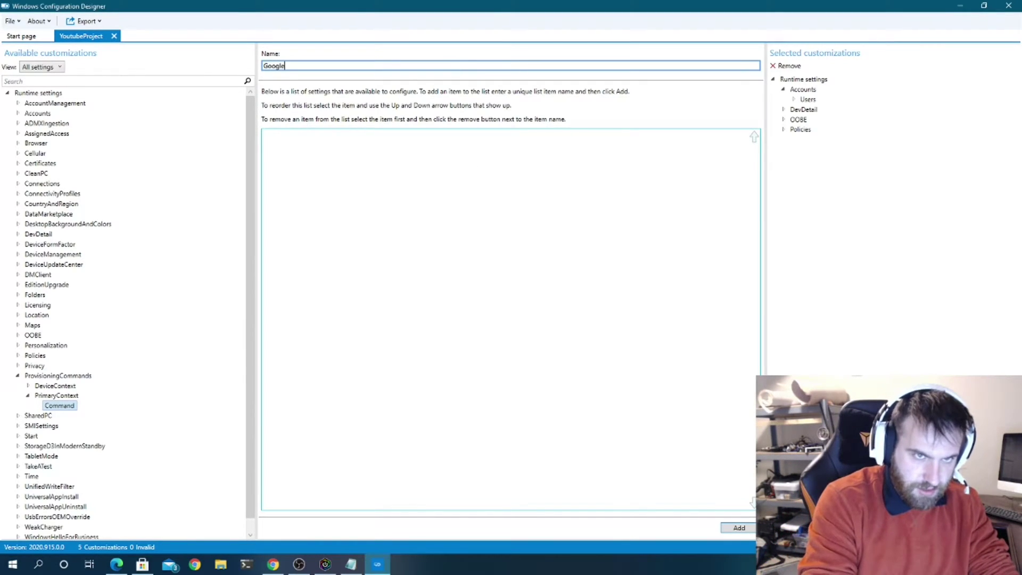
pyautogui.write('Chrome')
pyautogui.press('Return')
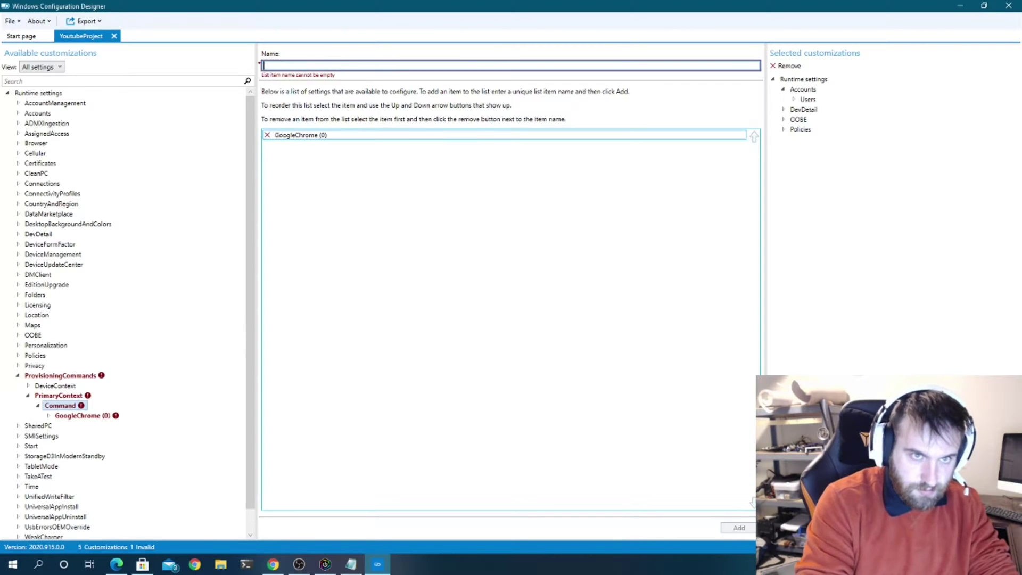
pyautogui.write('Ansible')
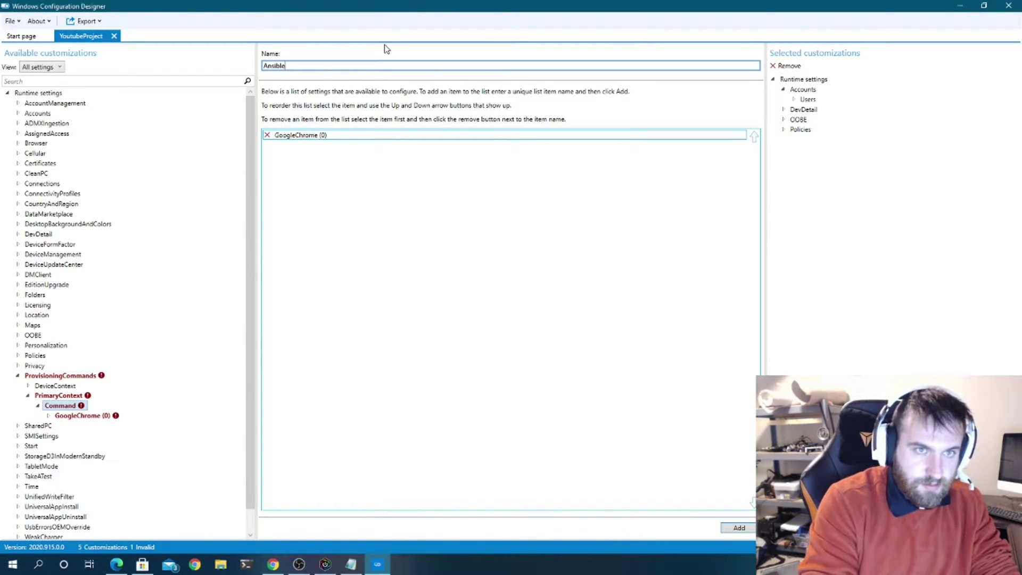
pyautogui.press('Return')
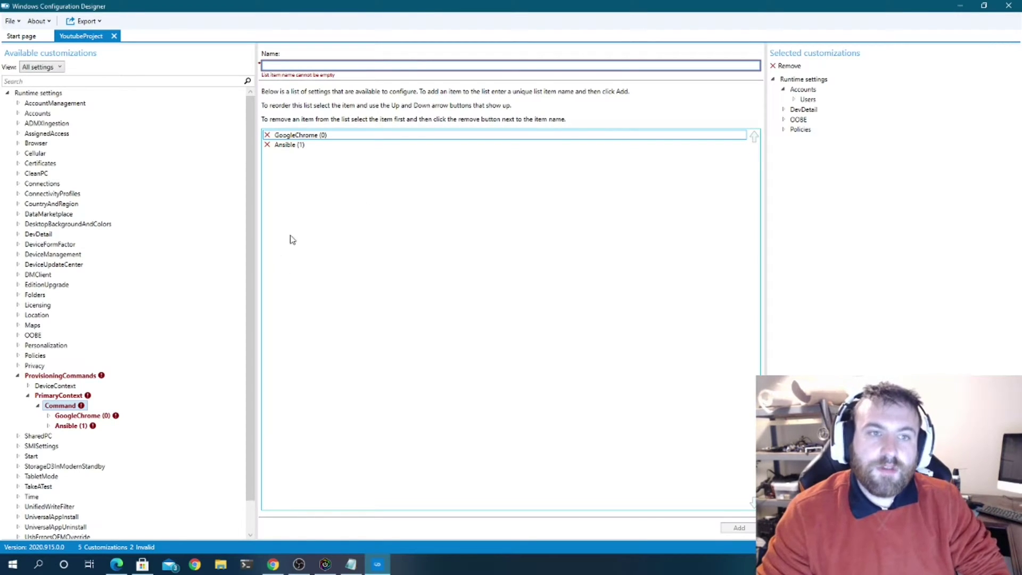
pyautogui.hotkey('alt', 'Tab')
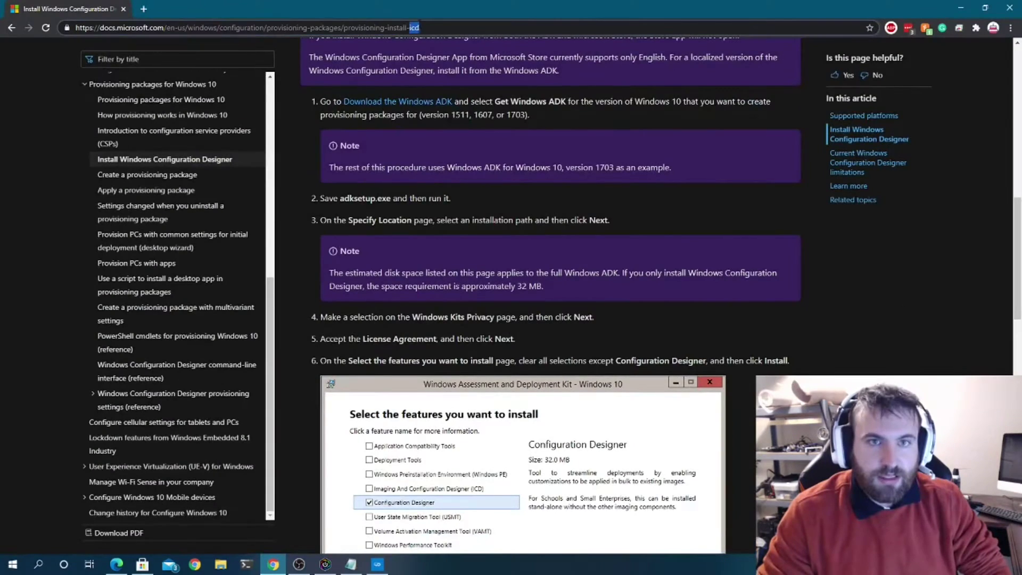
# - Search 'google chrome msi download' and open the Chrome Browser for Your Business page
pyautogui.click(420, 27)
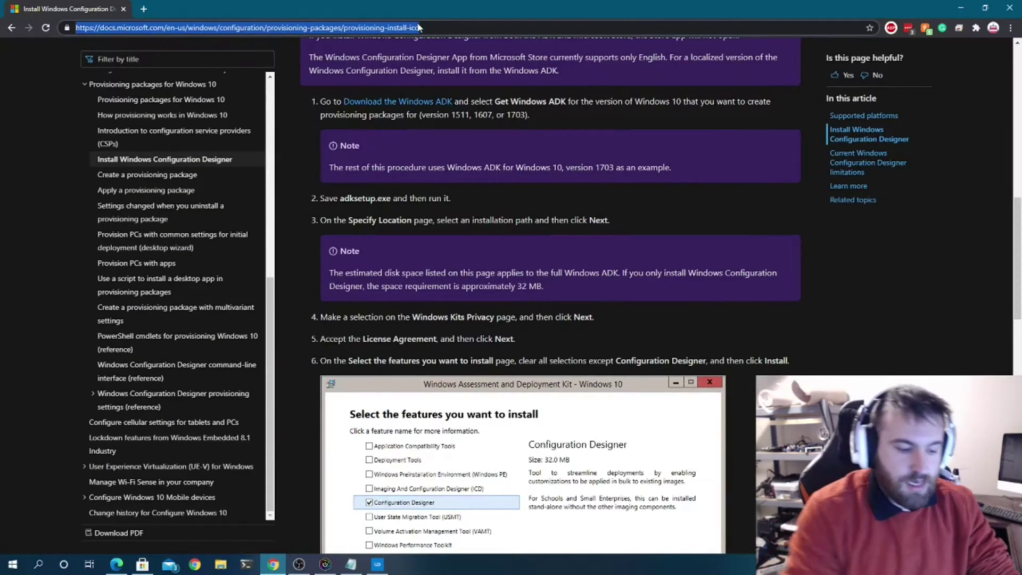
pyautogui.write('google chrome ')
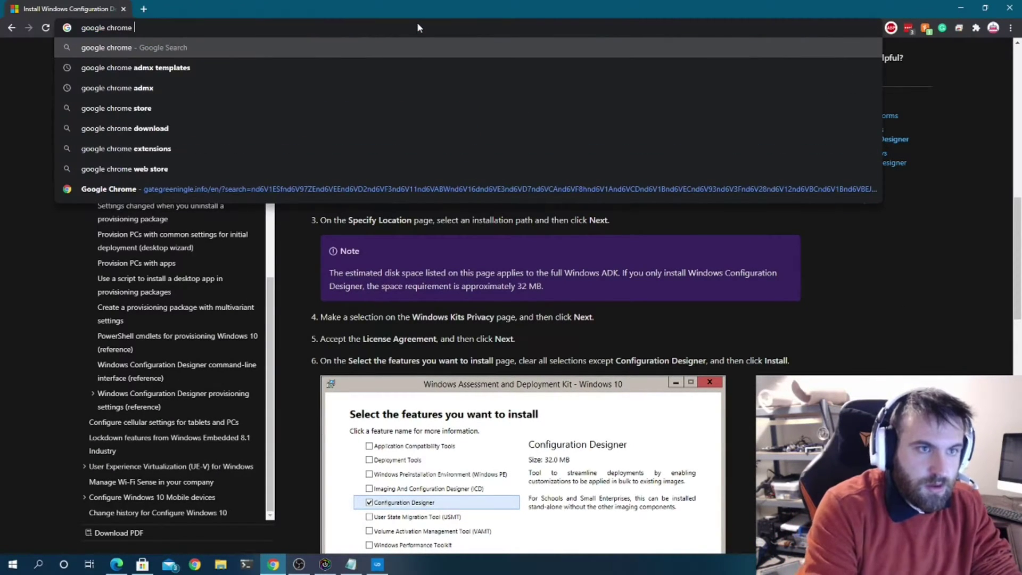
pyautogui.write('msi')
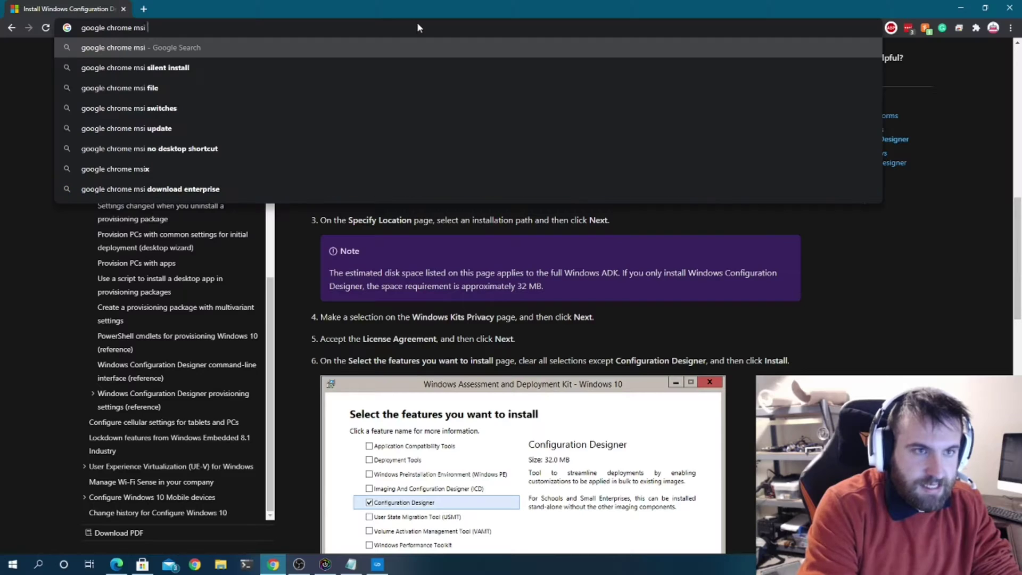
pyautogui.press('Down')
pyautogui.press('Return')
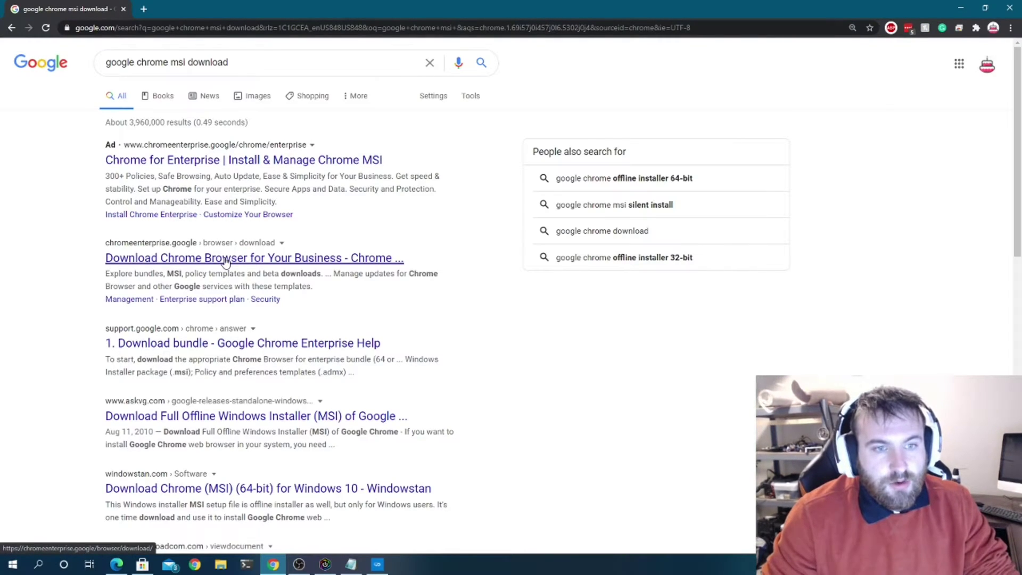
pyautogui.click(226, 258)
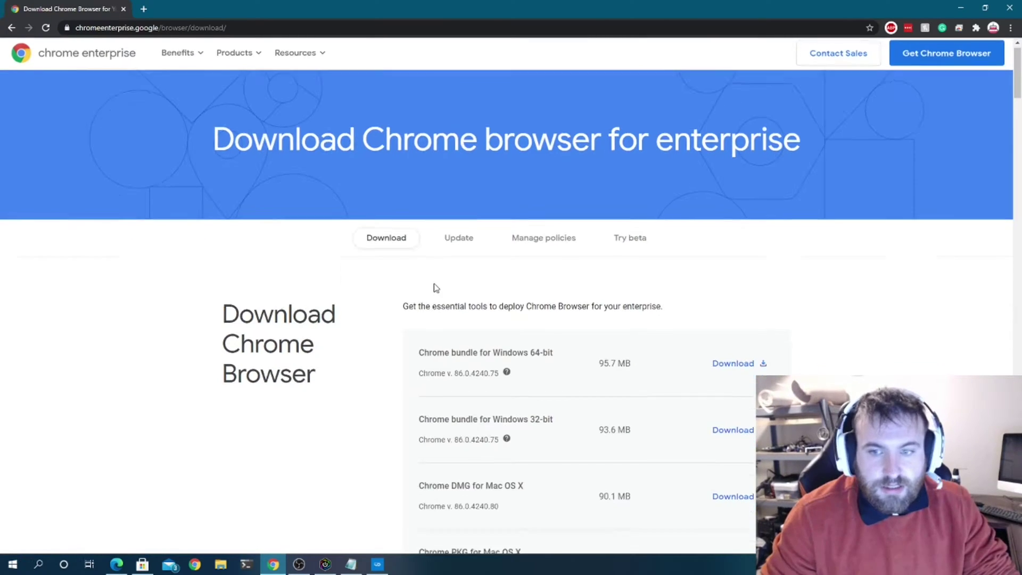
# - Download the 64-bit Windows Chrome enterprise bundle, accepting the terms
pyautogui.scroll(-2, 458, 282)
pyautogui.moveTo(419, 258); pyautogui.dragTo(554, 259)
pyautogui.click(738, 272)
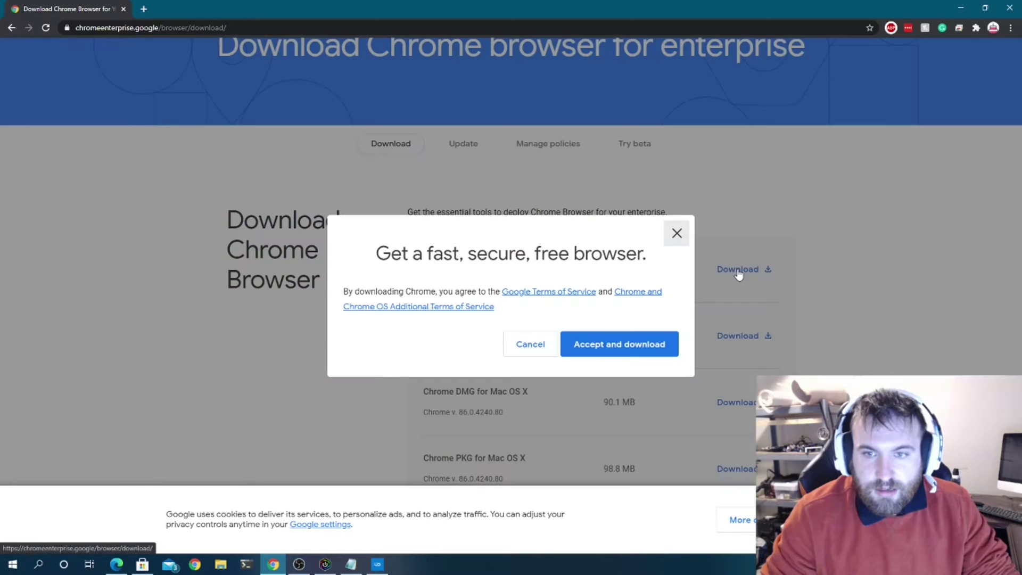
pyautogui.click(590, 344)
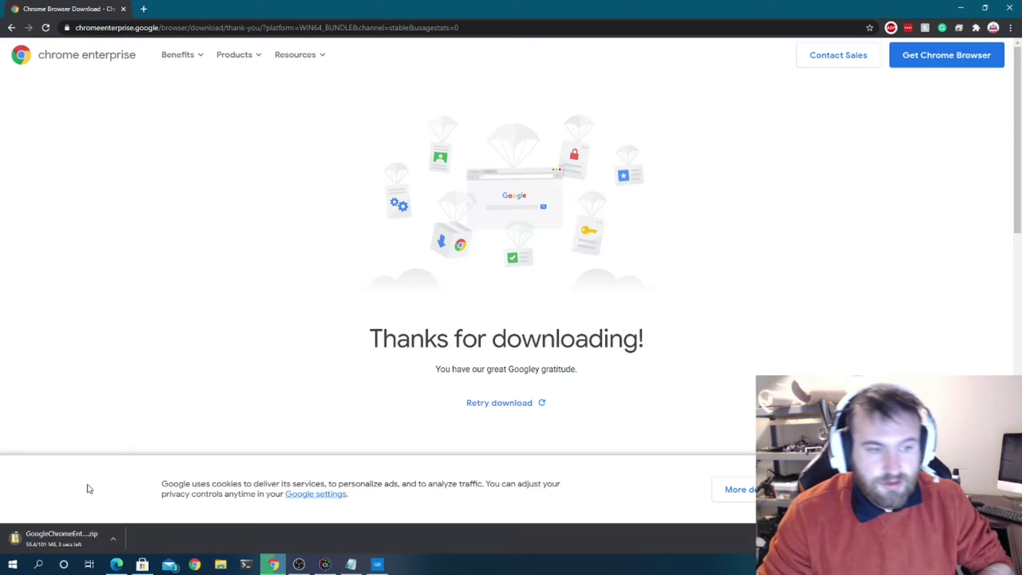
# - Open the downloaded bundle zip and pick GoogleChromeStandaloneEnterprise64.msi from its Installers folder
pyautogui.click(113, 541)
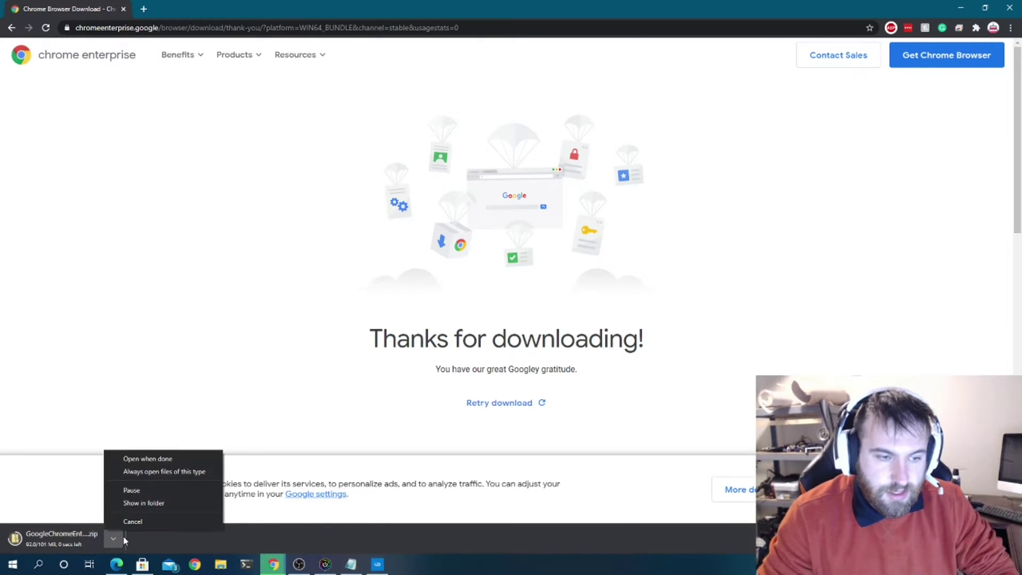
pyautogui.click(163, 459)
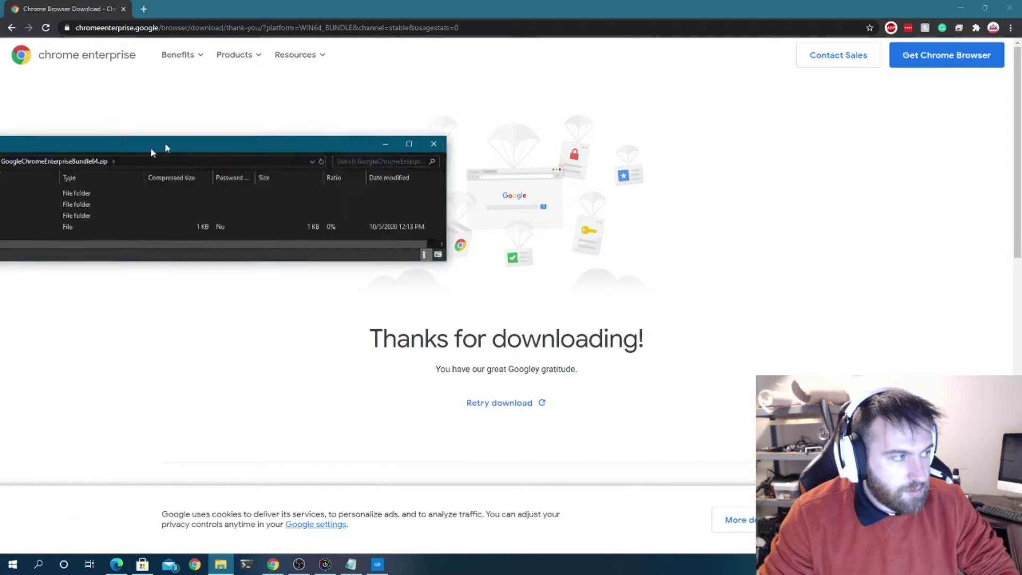
pyautogui.moveTo(164, 146); pyautogui.dragTo(524, 140)
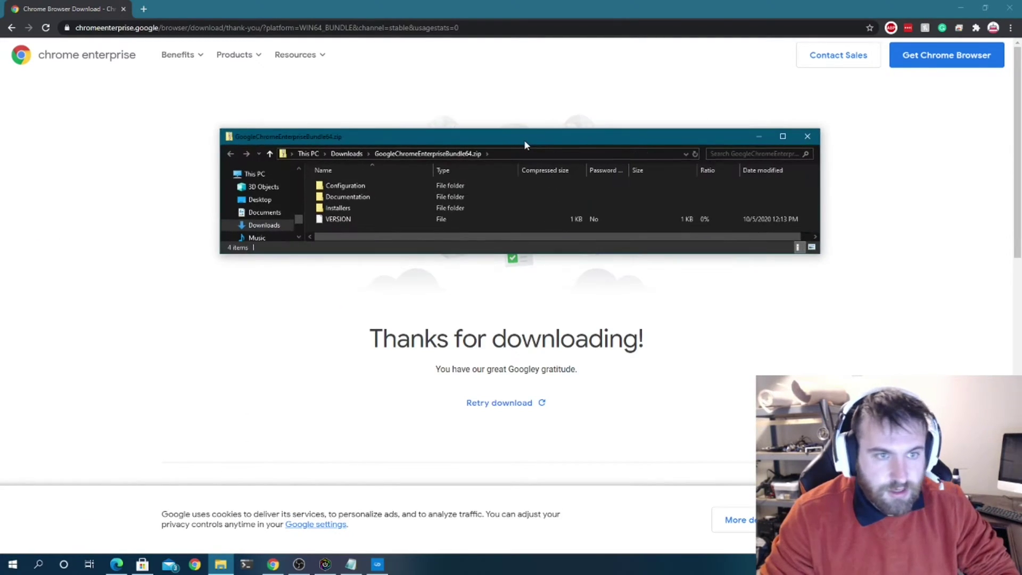
pyautogui.doubleClick(360, 209)
pyautogui.click(418, 200)
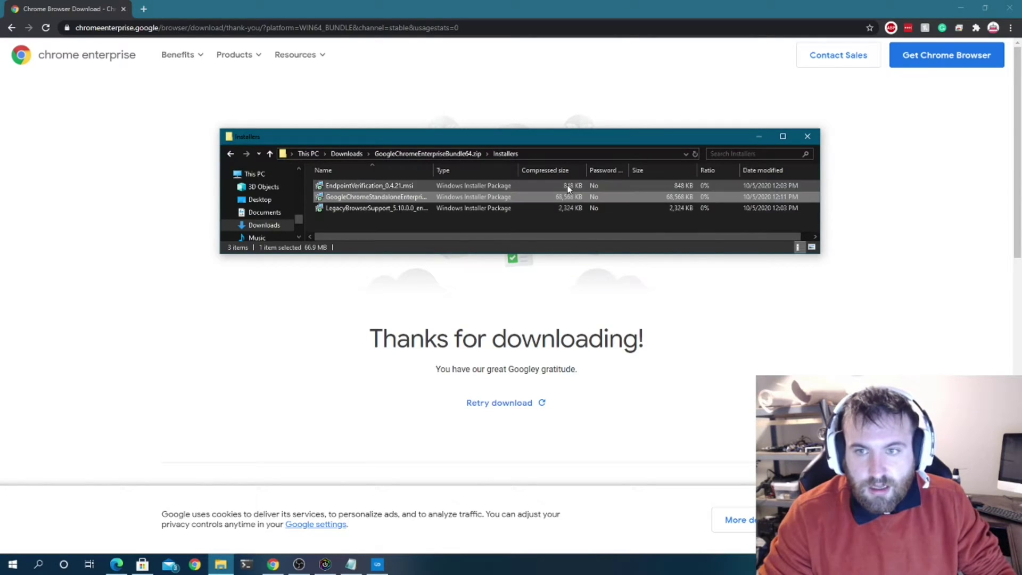
# - Delete everything in C:\temp and paste the Chrome installer there as its only file
pyautogui.click(540, 154)
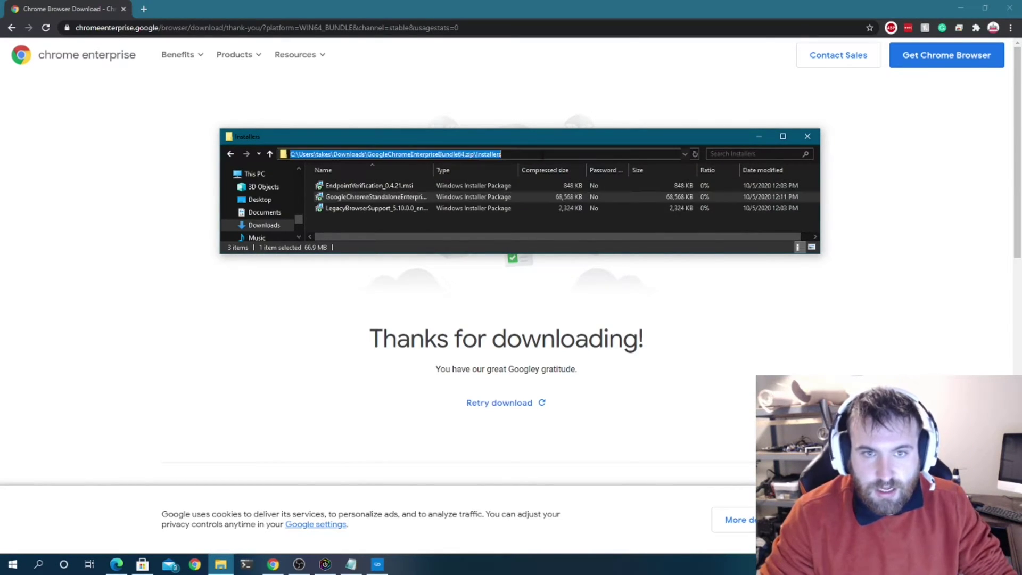
pyautogui.write('c:\temp')
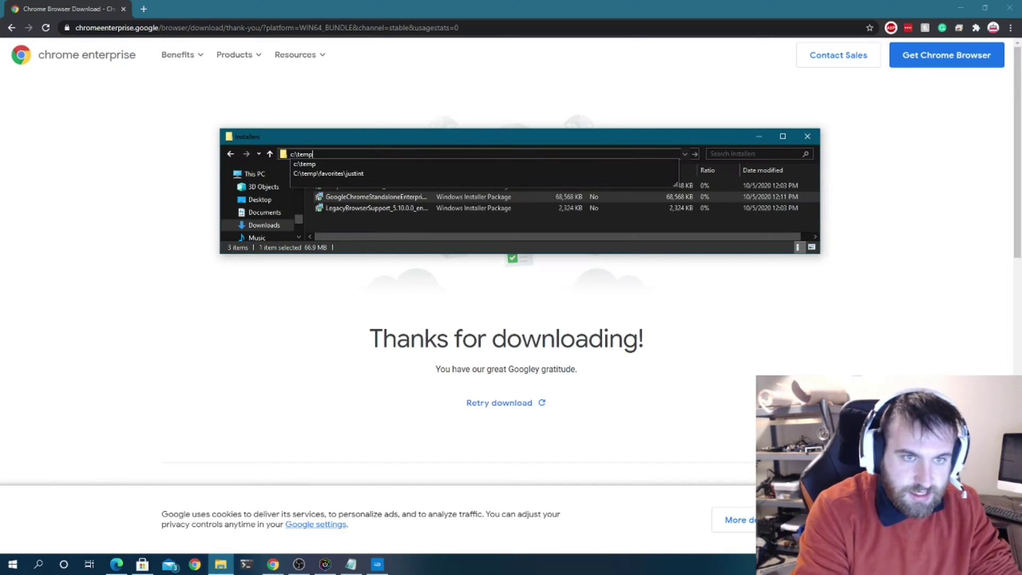
pyautogui.press('Return')
pyautogui.hotkey('ctrl', 'a')
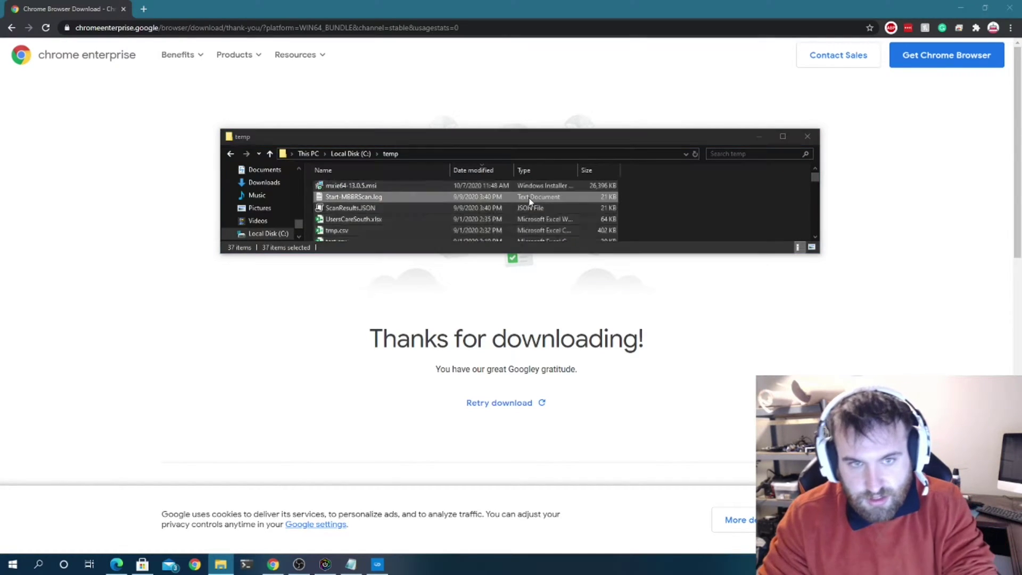
pyautogui.press('Delete')
pyautogui.rightClick(480, 216)
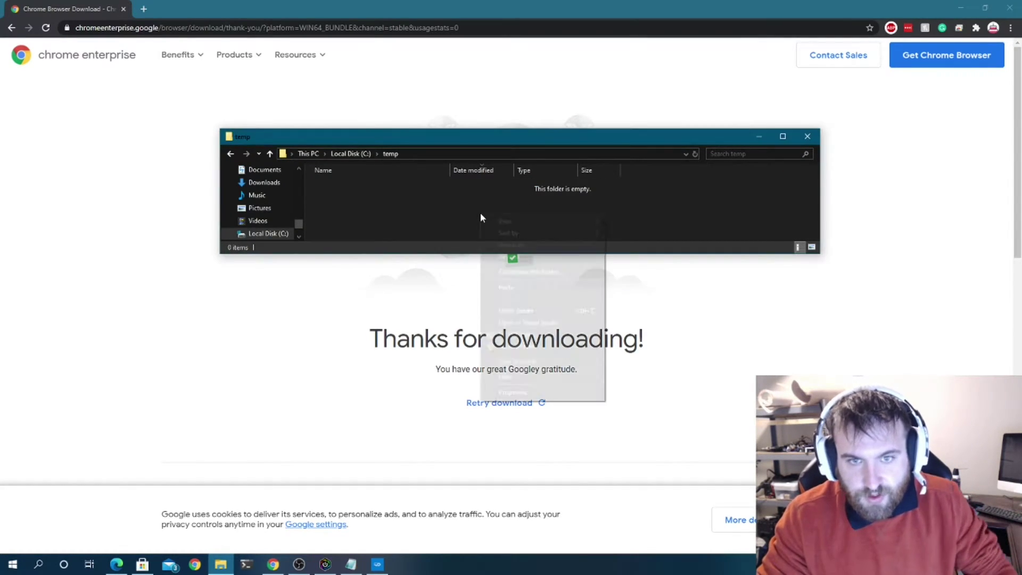
pyautogui.click(517, 287)
pyautogui.click(392, 214)
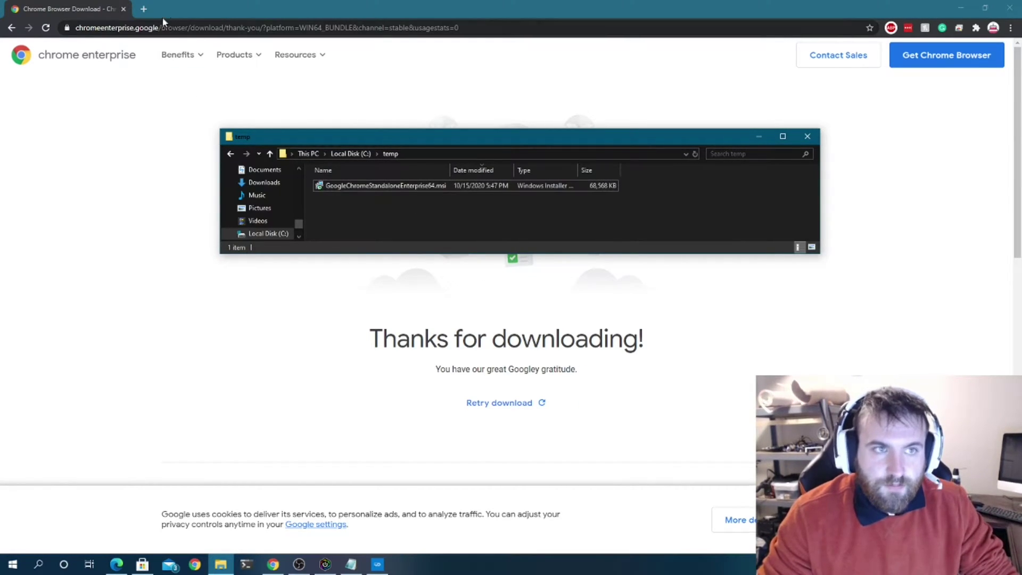
pyautogui.click(148, 9)
# - Search 'ansible setup for windows' and open the Ansible Windows host guide's WinRM section
pyautogui.write('ansib')
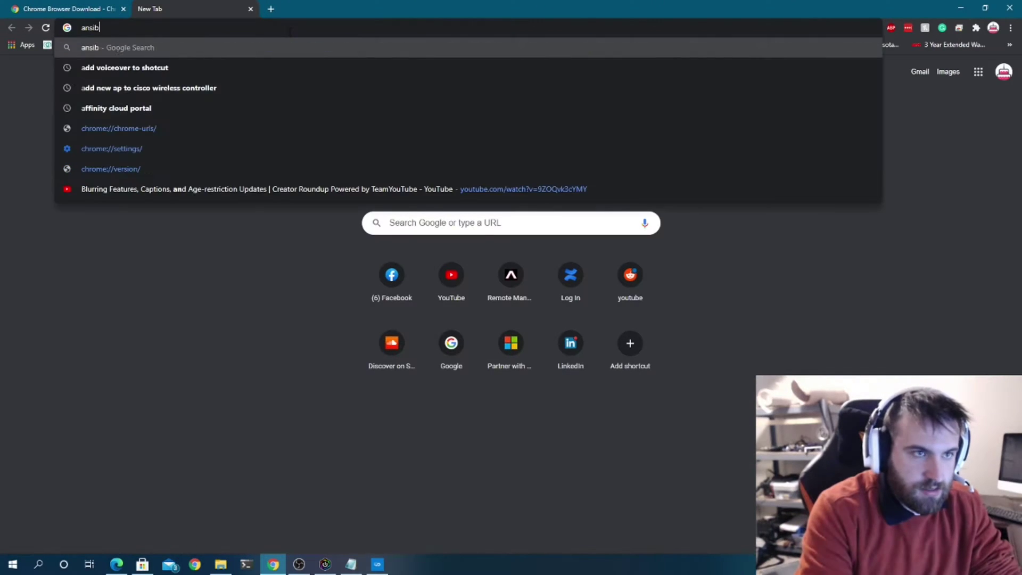
pyautogui.write('le setup for windows')
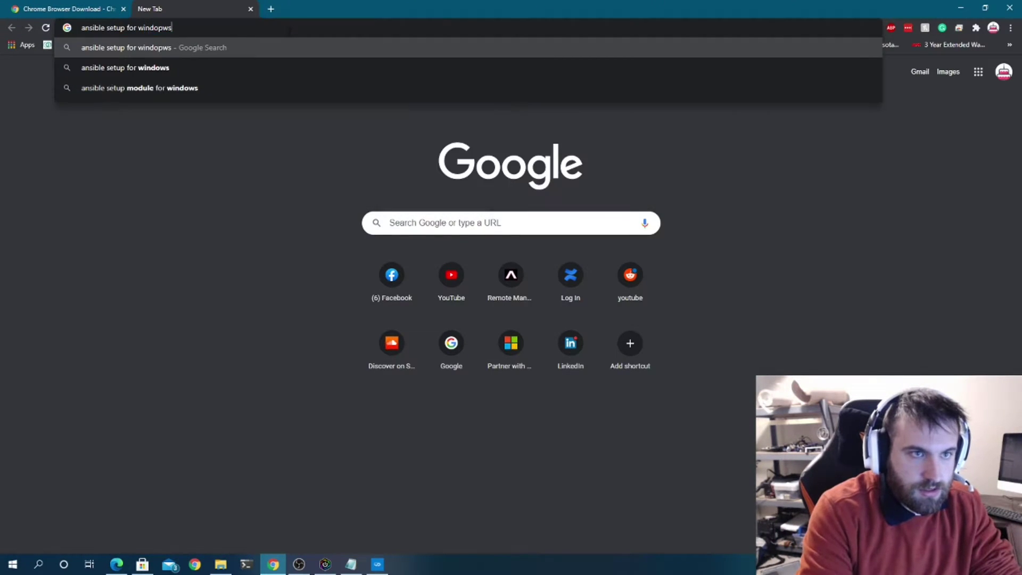
pyautogui.press('Return')
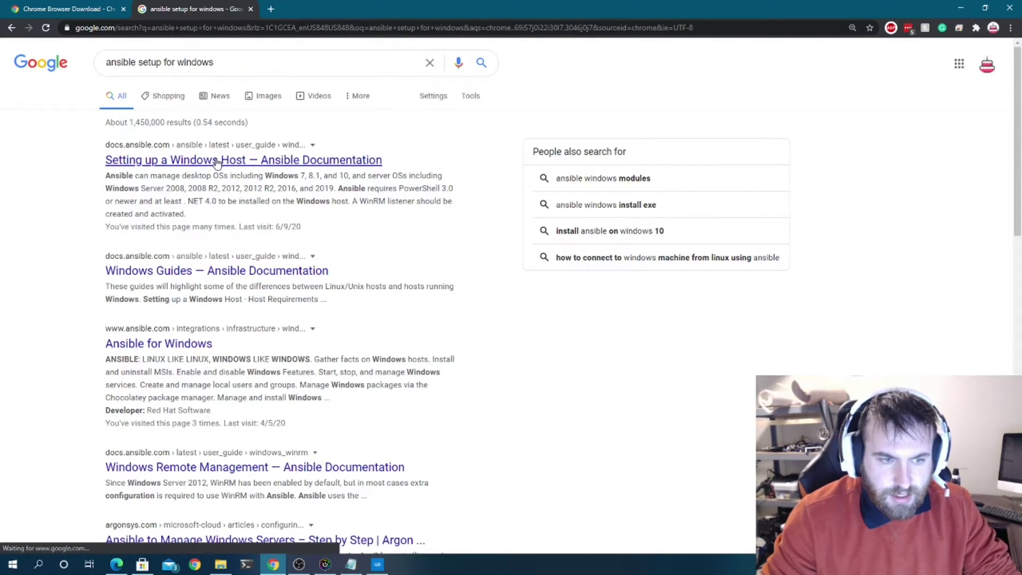
pyautogui.click(229, 163)
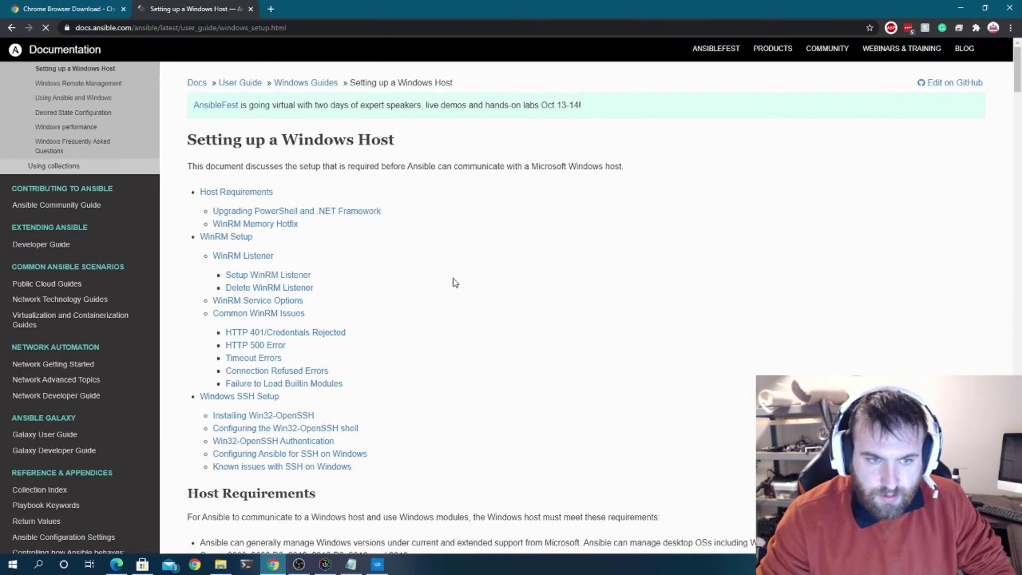
pyautogui.click(257, 257)
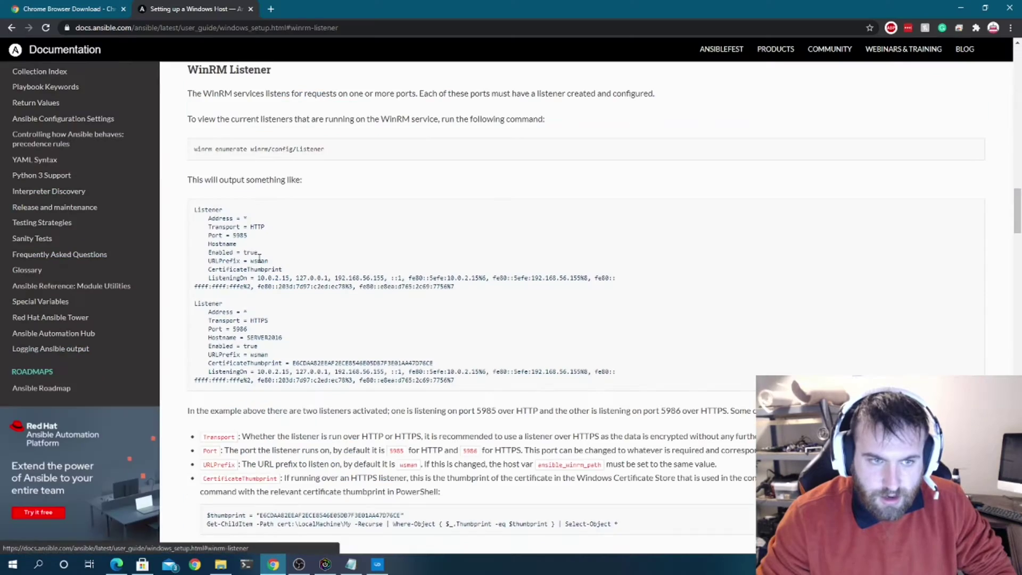
# - Review the WinRM setup script code shown in the guide
pyautogui.scroll(-8, 334, 287)
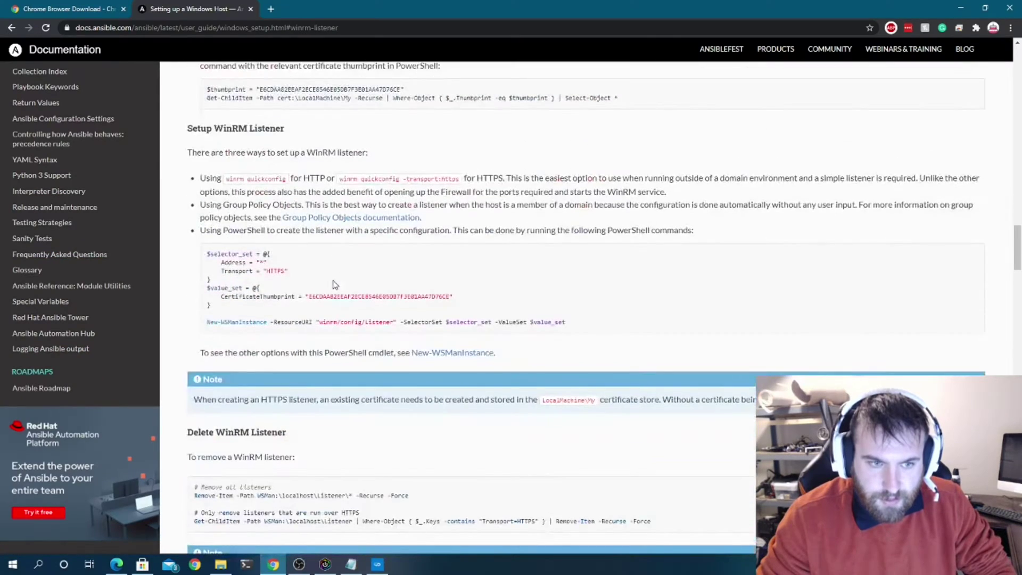
pyautogui.scroll(-10, 334, 285)
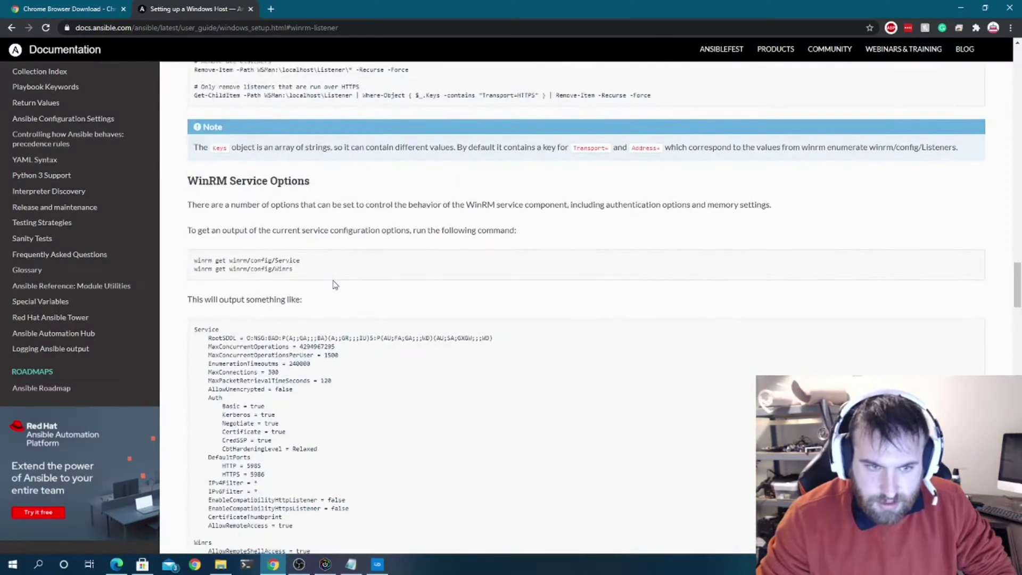
pyautogui.scroll(13, 334, 281)
pyautogui.scroll(9, 334, 282)
pyautogui.scroll(4, 334, 284)
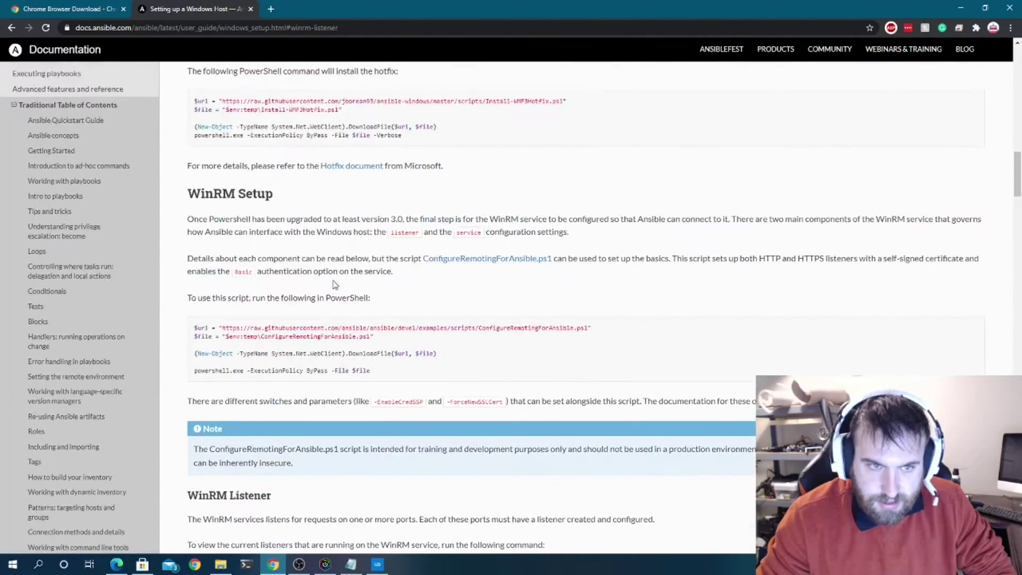
pyautogui.moveTo(461, 375); pyautogui.dragTo(195, 328)
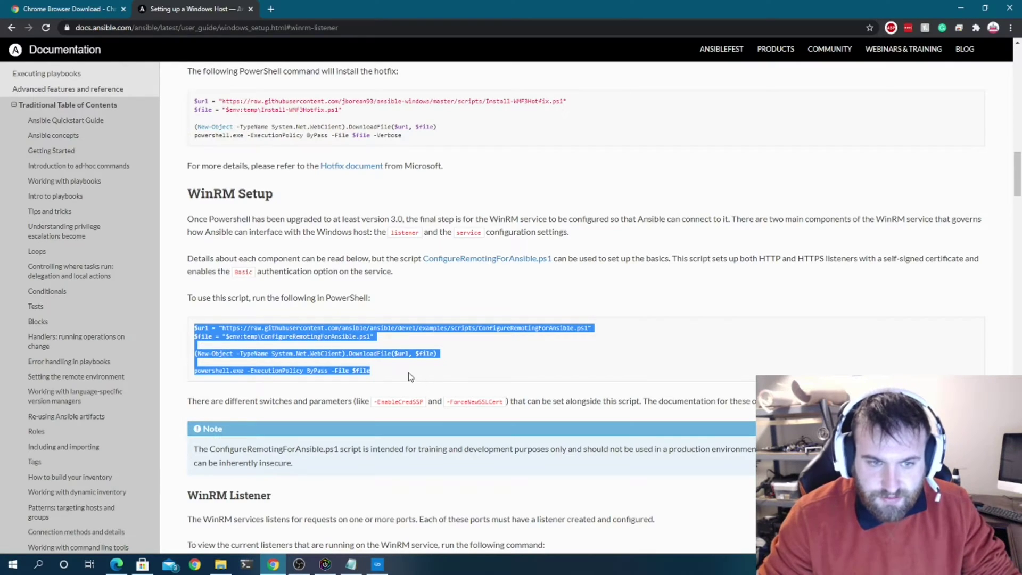
pyautogui.click(438, 345)
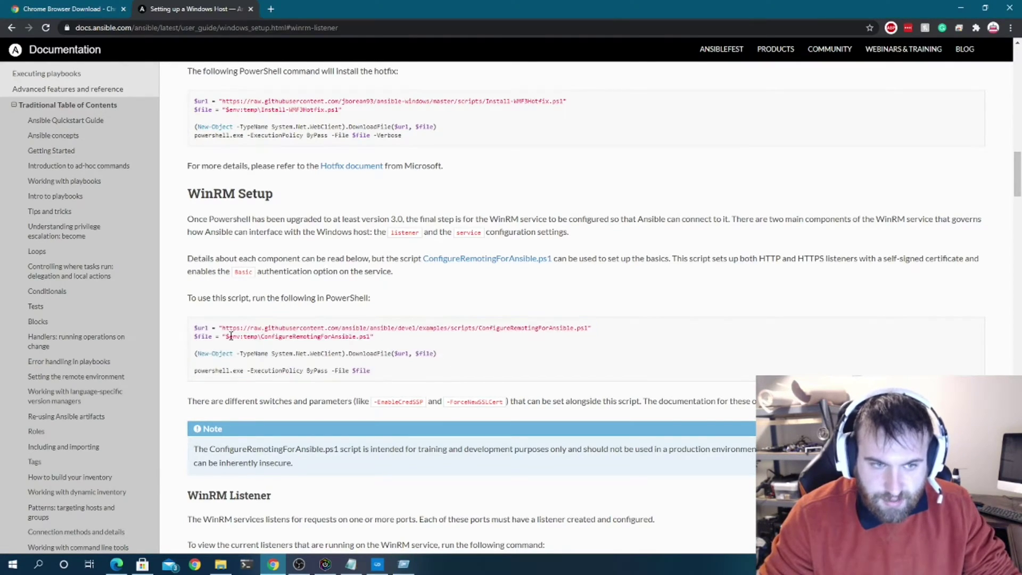
pyautogui.moveTo(379, 372); pyautogui.dragTo(558, 329)
pyautogui.click(373, 350)
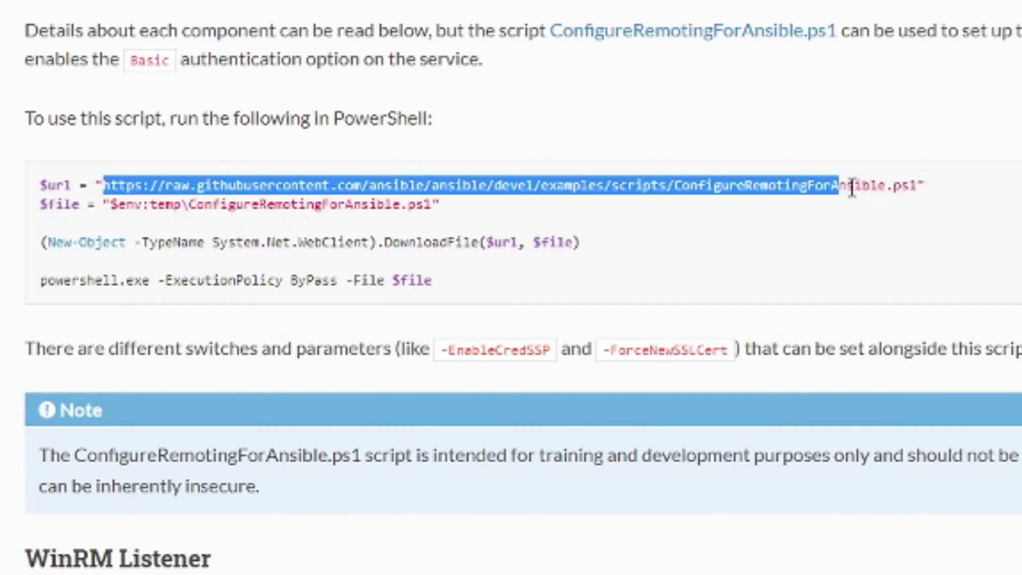
# - Load the ConfigureRemotingForAnsible.ps1 script URL as a raw page in a new tab
pyautogui.moveTo(852, 187); pyautogui.dragTo(923, 196)
pyautogui.hotkey('ctrl', 'c')
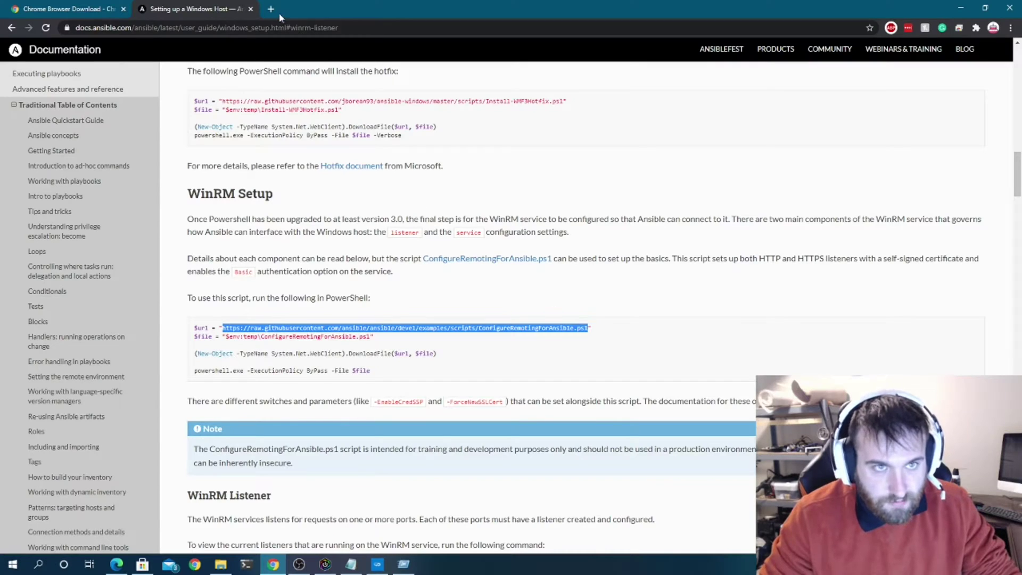
pyautogui.click(272, 10)
pyautogui.hotkey('ctrl', 'v')
pyautogui.press('Return')
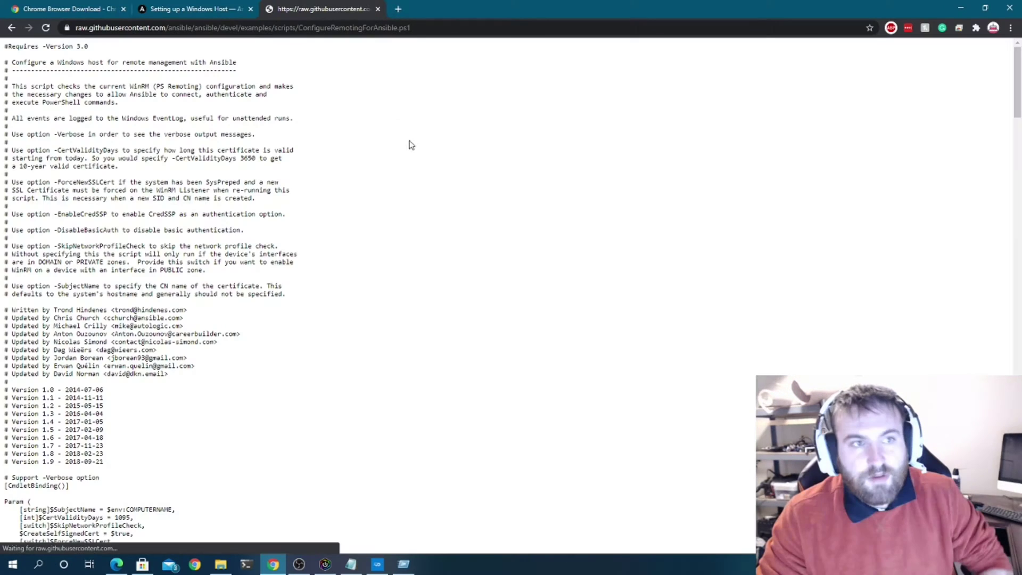
# - Save the script as ConfigureRemotingForAnsible.ps1 in C:\temp, then return to the Ansible guide
pyautogui.rightClick(328, 235)
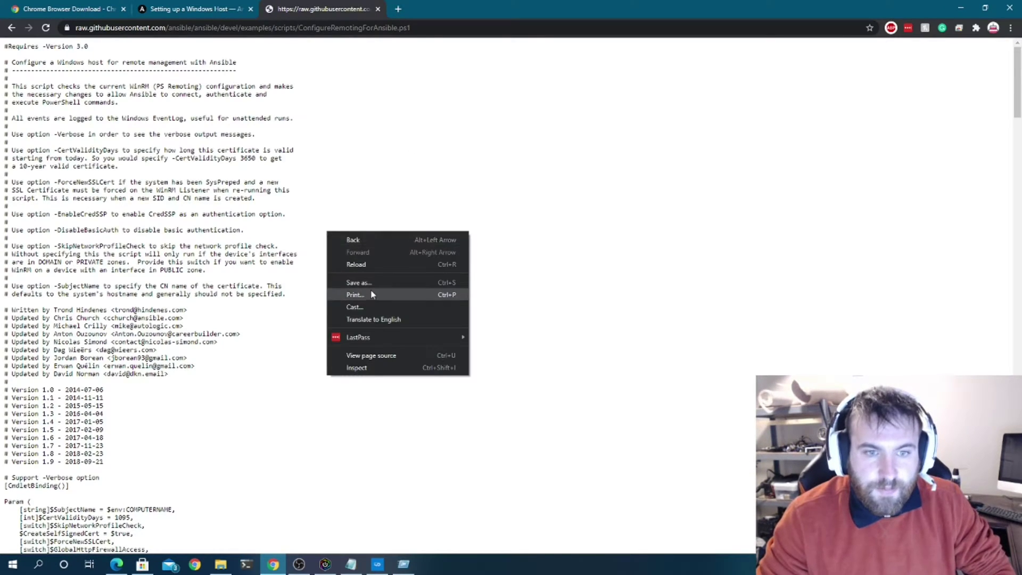
pyautogui.click(373, 286)
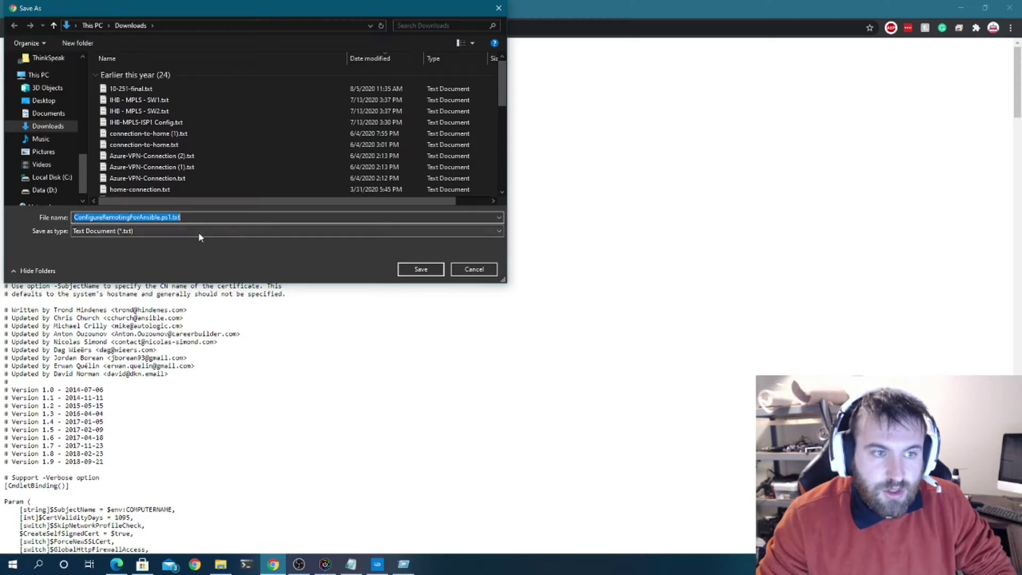
pyautogui.click(213, 218)
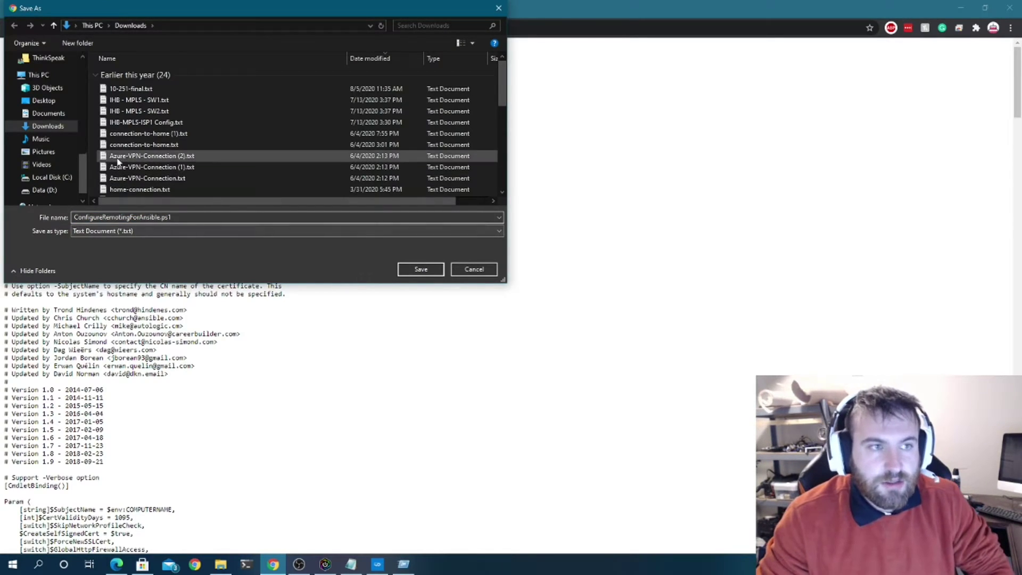
pyautogui.click(202, 25)
pyautogui.write('c')
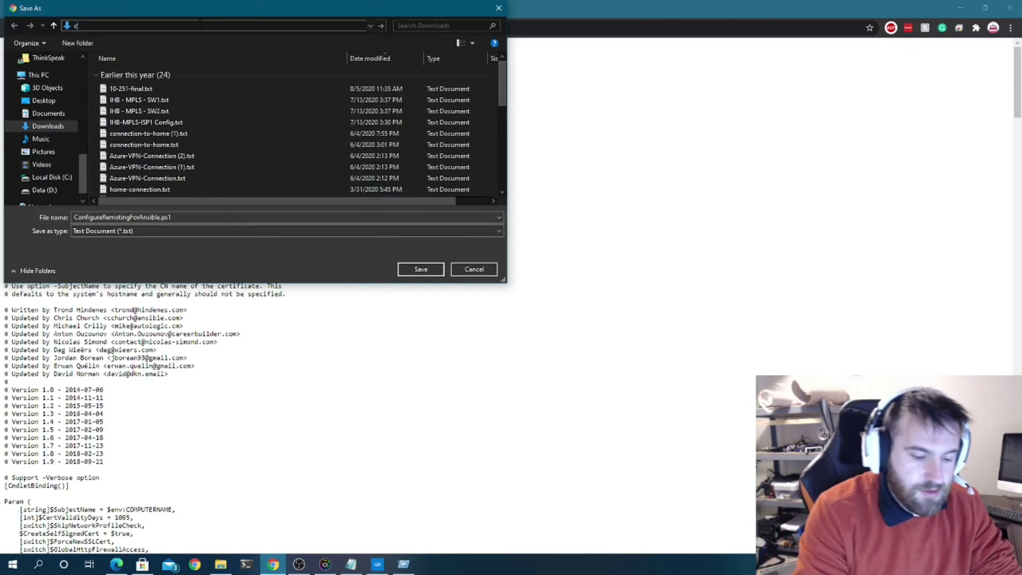
pyautogui.write(':\temp')
pyautogui.press('Return')
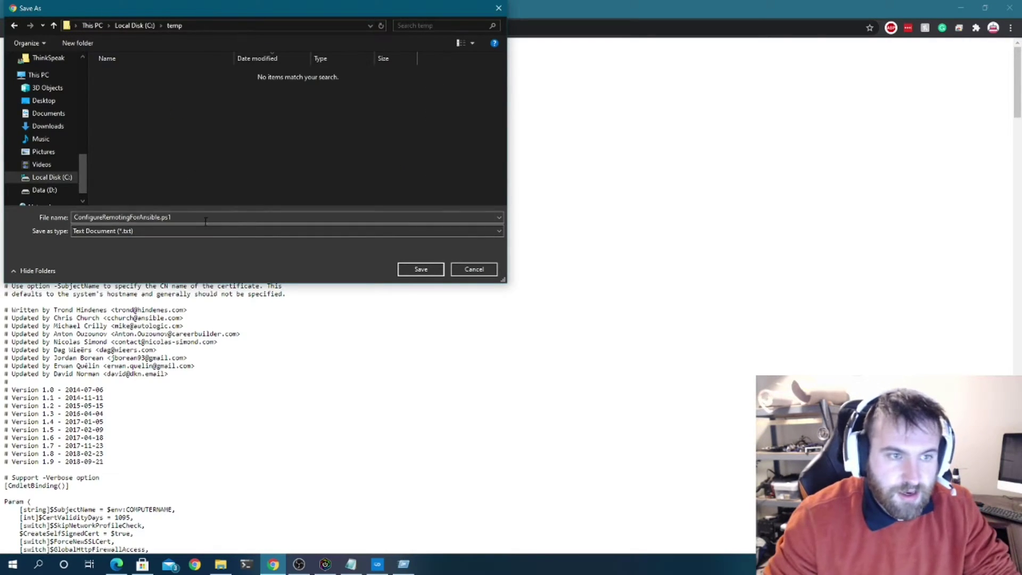
pyautogui.click(205, 217)
pyautogui.click(415, 270)
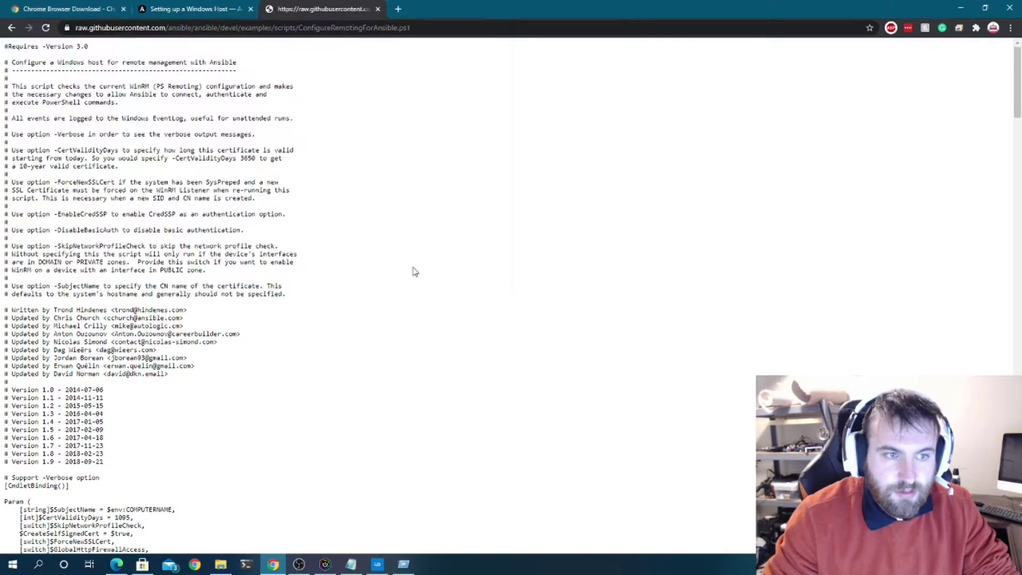
pyautogui.hotkey('ctrl', 'shift', 'Tab')
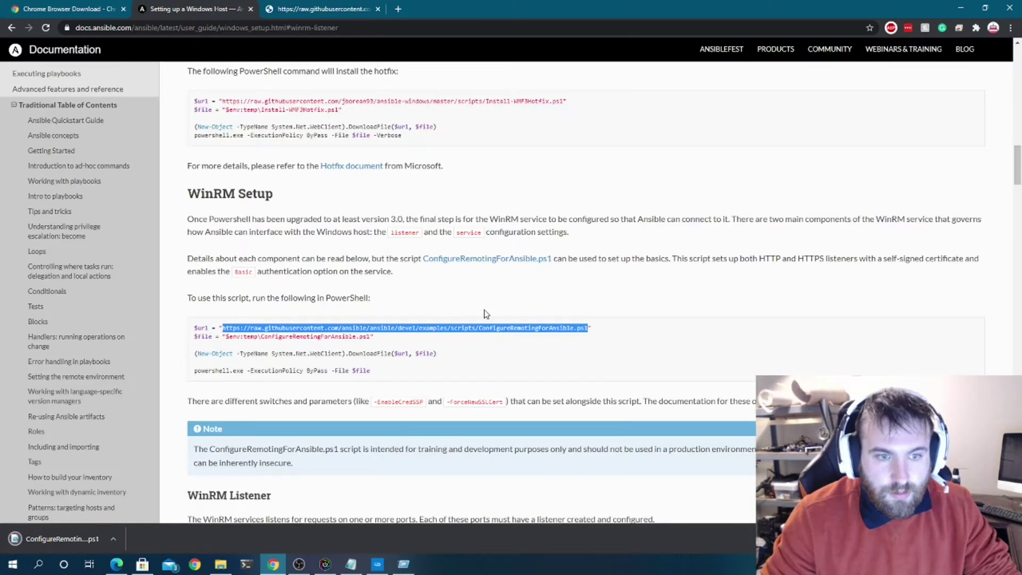
pyautogui.moveTo(195, 373); pyautogui.dragTo(350, 373)
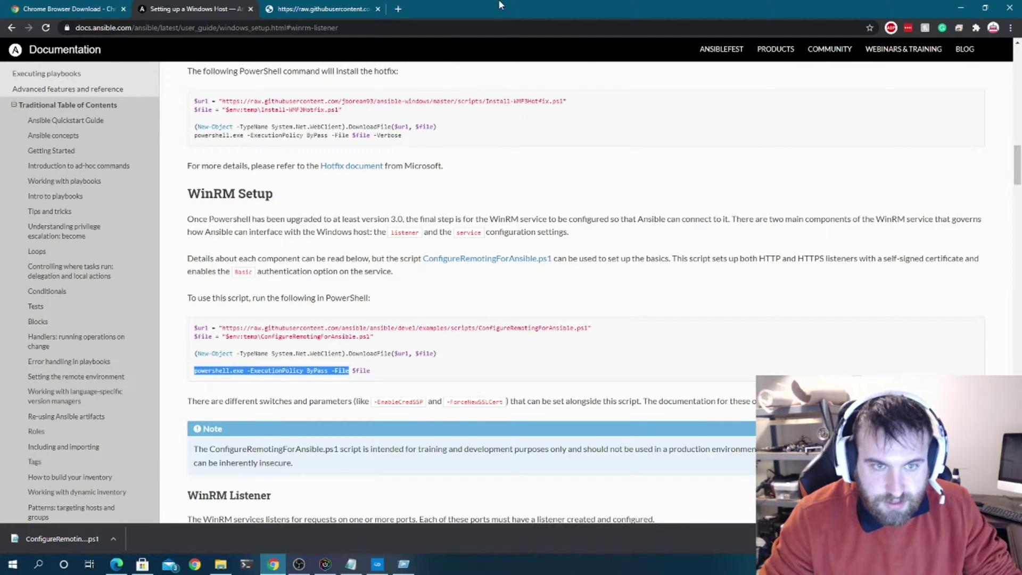
# - Close the C:\temp Explorer window and select the GoogleChrome (0) provisioning command
pyautogui.press('super+Down')
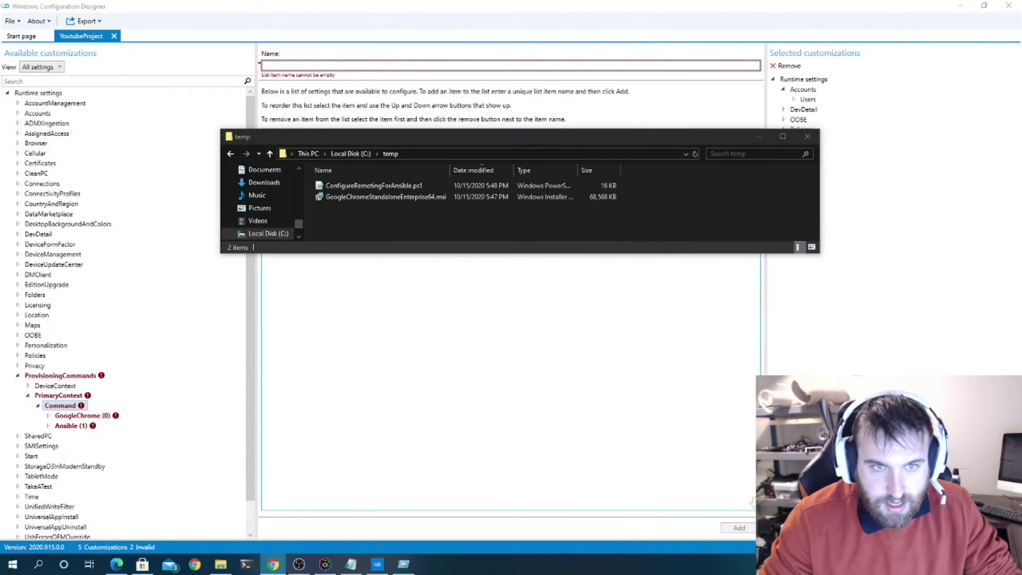
pyautogui.press('super+Down')
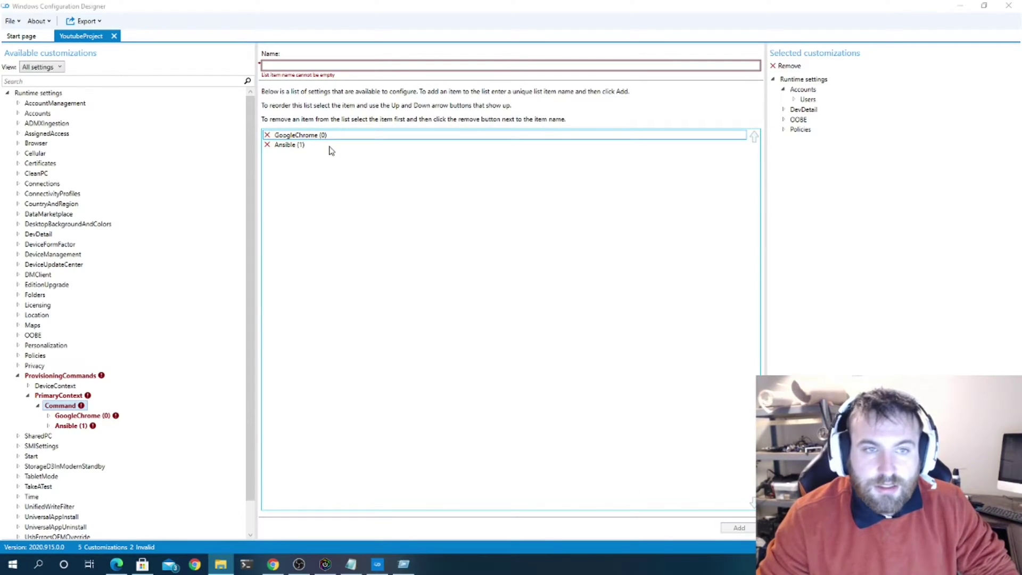
pyautogui.click(98, 418)
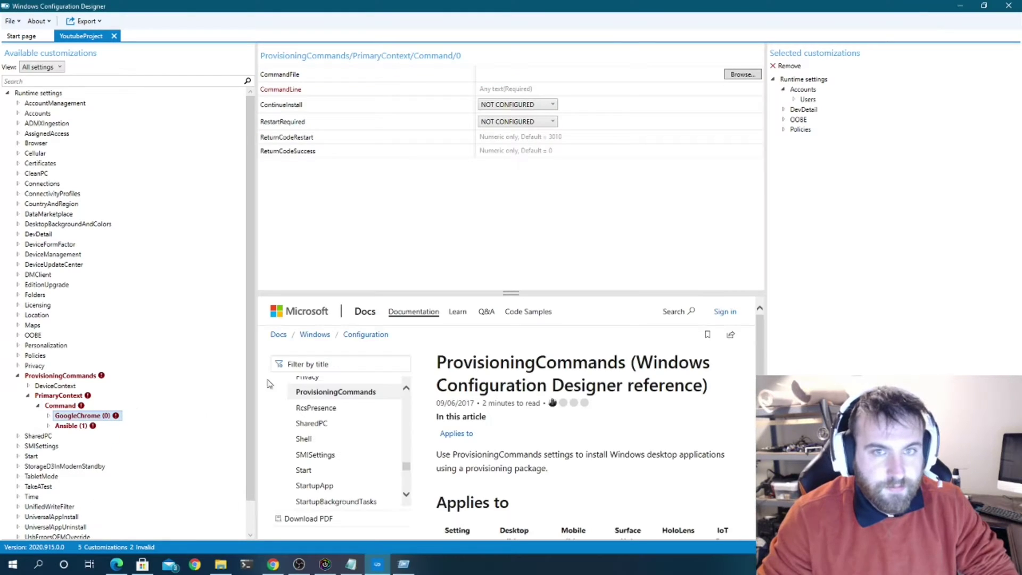
# - Set CommandFile to C:\temp\GoogleChromeStandaloneEnterprise64.msi
pyautogui.click(748, 75)
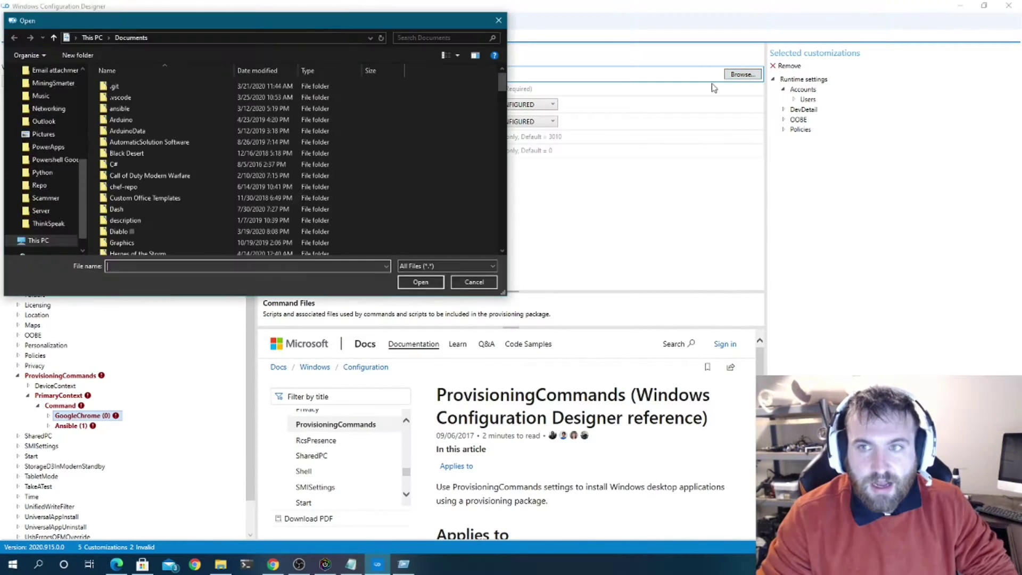
pyautogui.click(201, 37)
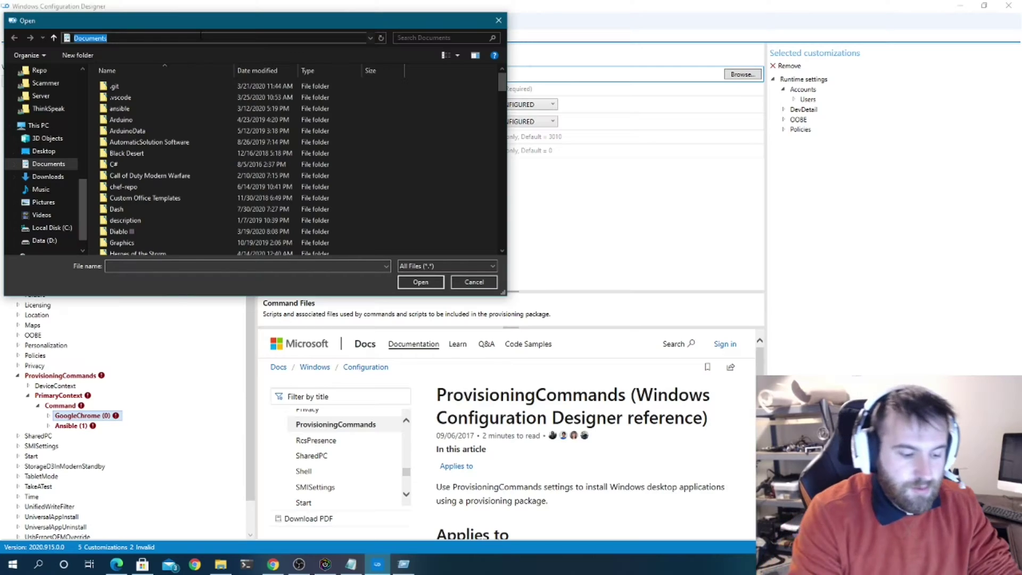
pyautogui.write('c:\t')
pyautogui.write('emp')
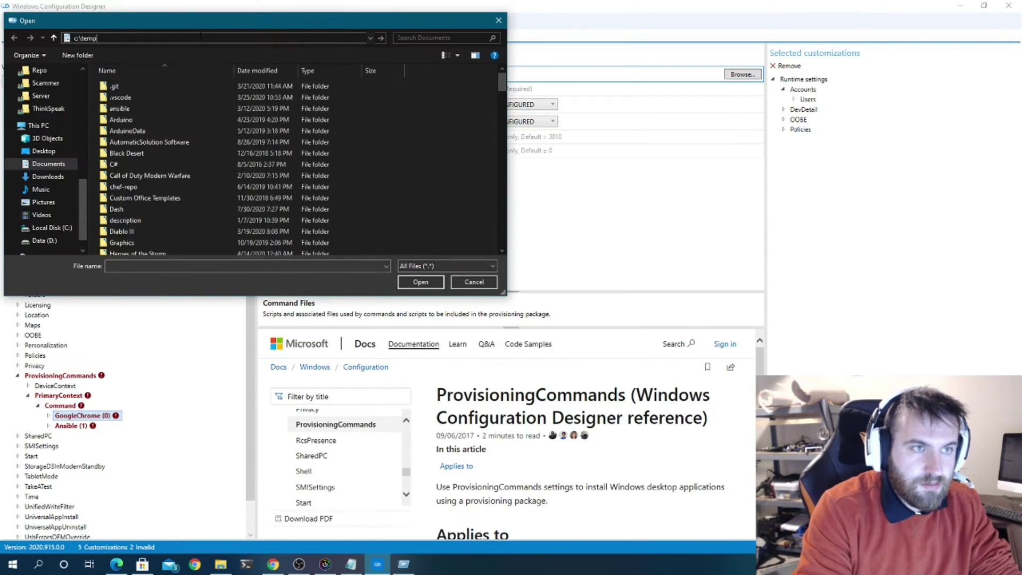
pyautogui.press('Return')
pyautogui.doubleClick(177, 99)
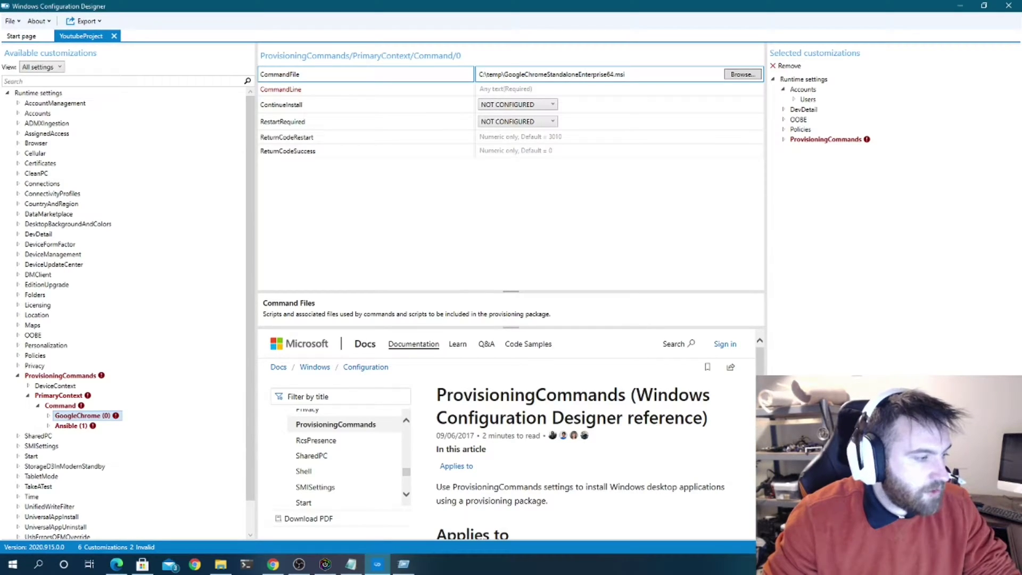
pyautogui.hotkey('alt', 'Tab')
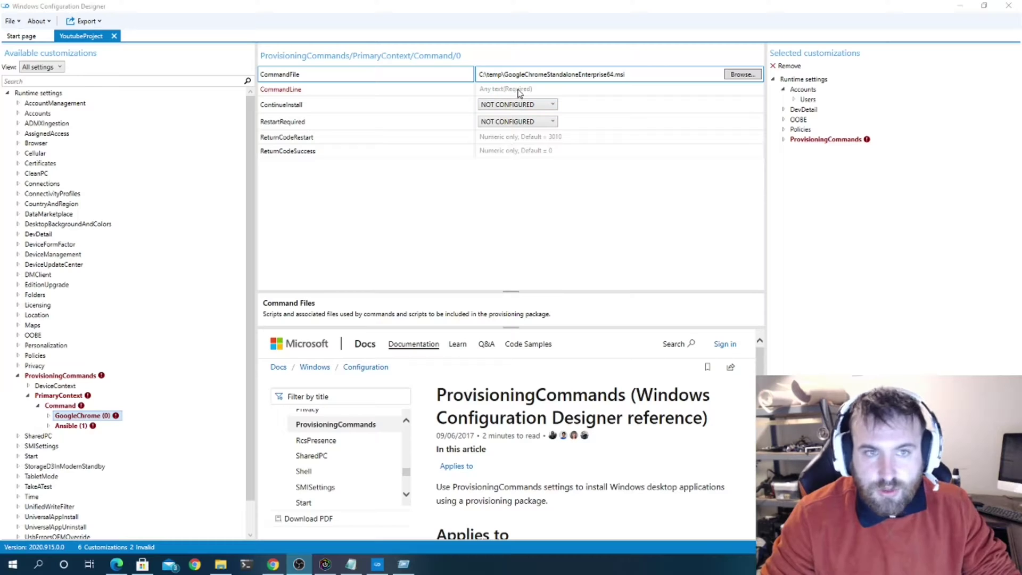
pyautogui.hotkey('alt', 'Tab')
# - Enter CommandLine 'cmd.exe /c msiexec /i' followed by the pasted msi file name
pyautogui.click(536, 89)
pyautogui.moveTo(666, 75); pyautogui.dragTo(517, 76)
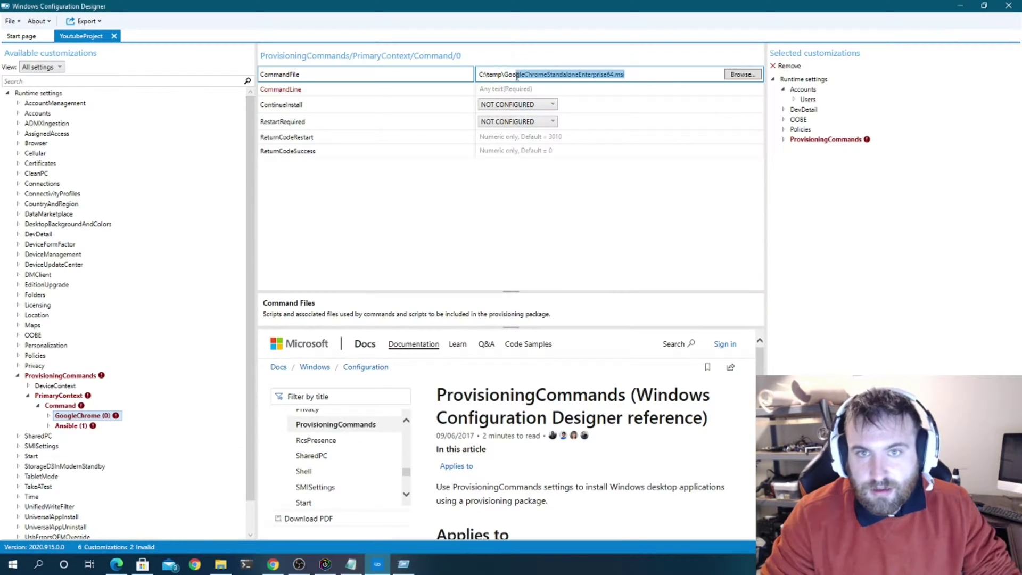
pyautogui.click(546, 88)
pyautogui.write('msi')
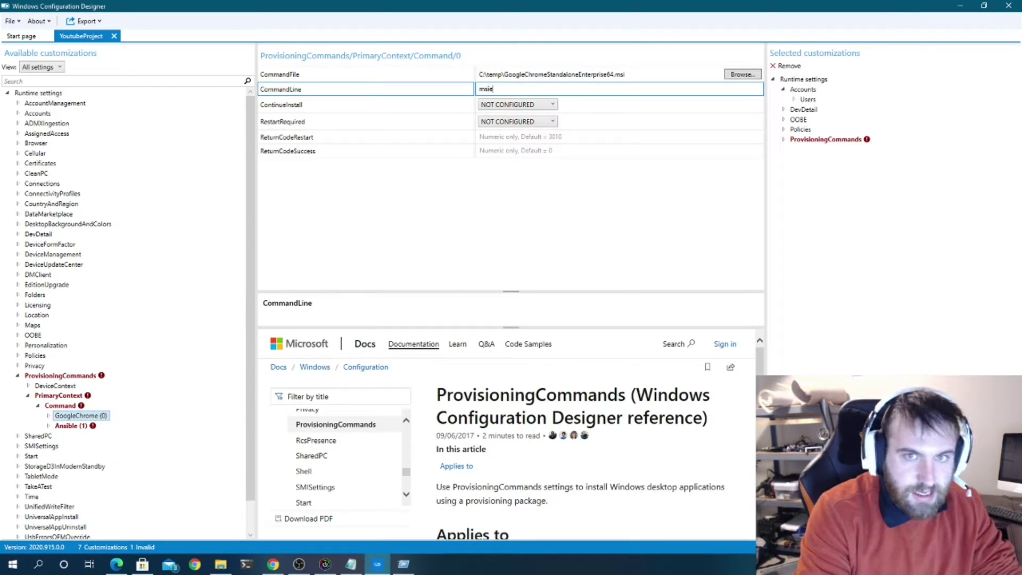
pyautogui.write('e')
pyautogui.press('BackSpace')
pyautogui.press('BackSpace')
pyautogui.press('BackSpace')
pyautogui.press('BackSpace')
pyautogui.write('cmd.exe /c')
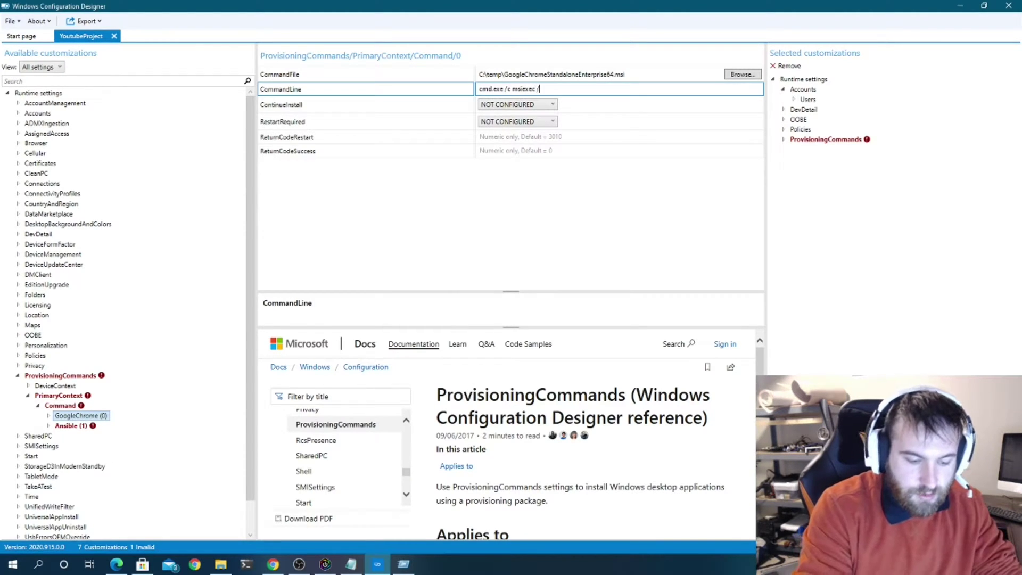
pyautogui.moveTo(631, 74); pyautogui.dragTo(504, 74)
pyautogui.hotkey('ctrl', 'c')
pyautogui.click(574, 91)
pyautogui.hotkey('ctrl', 'v')
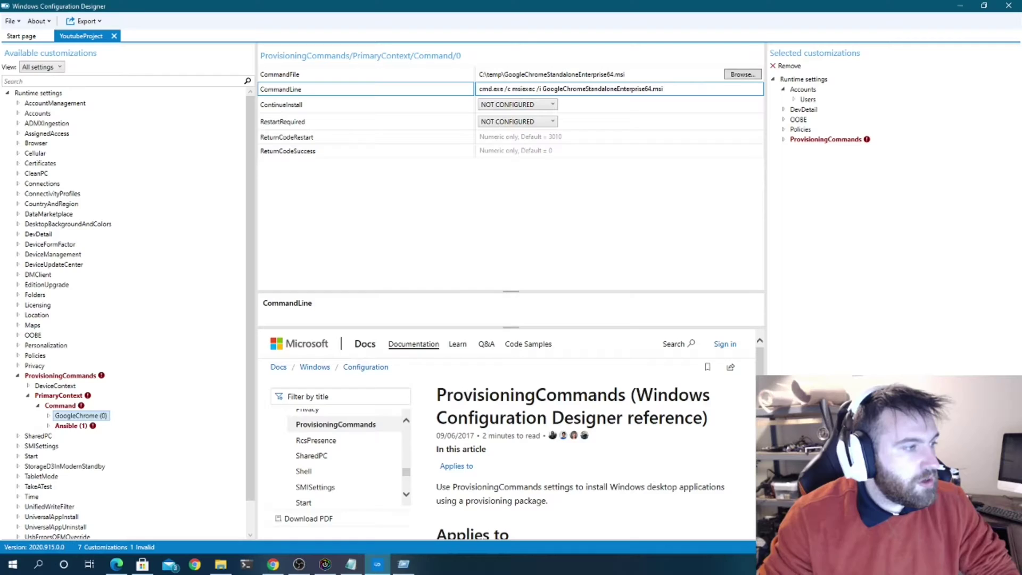
pyautogui.click(298, 563)
pyautogui.hotkey('alt', 'Tab')
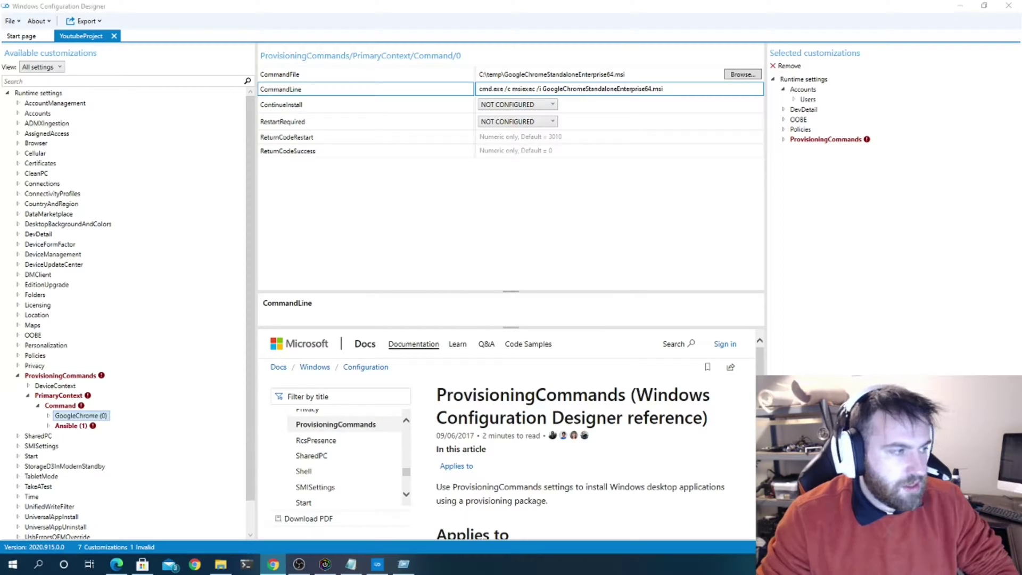
pyautogui.click(691, 89)
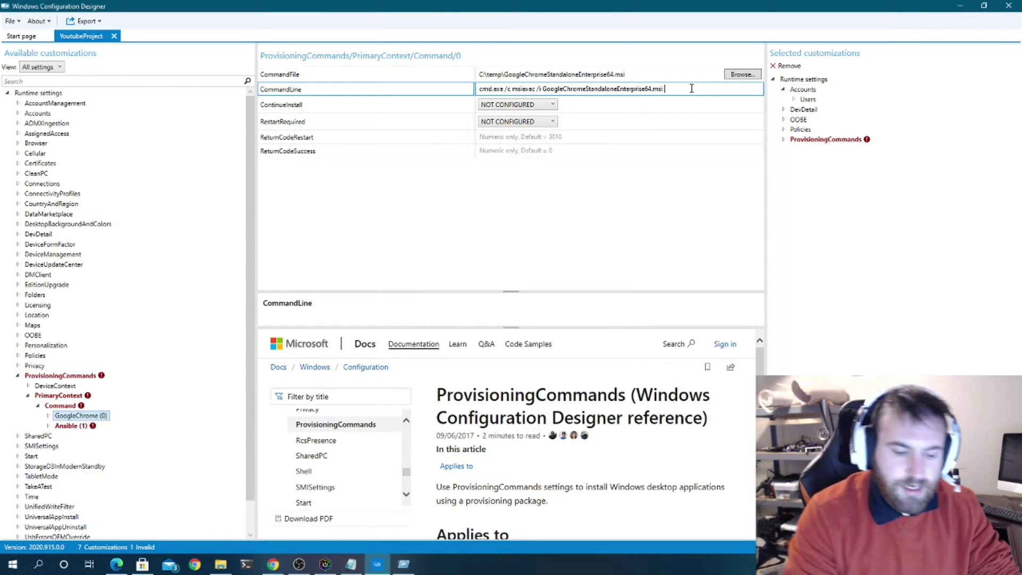
pyautogui.hotkey('alt', 'Tab')
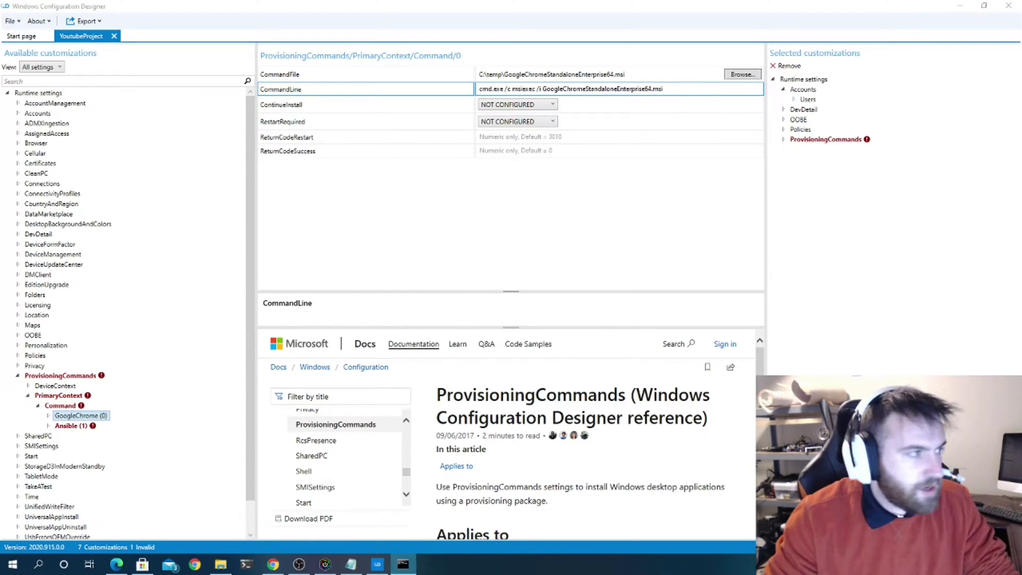
# - In the command prompt, run the Chrome msi from C:\temp with /? to list installer options
pyautogui.write('cd ')
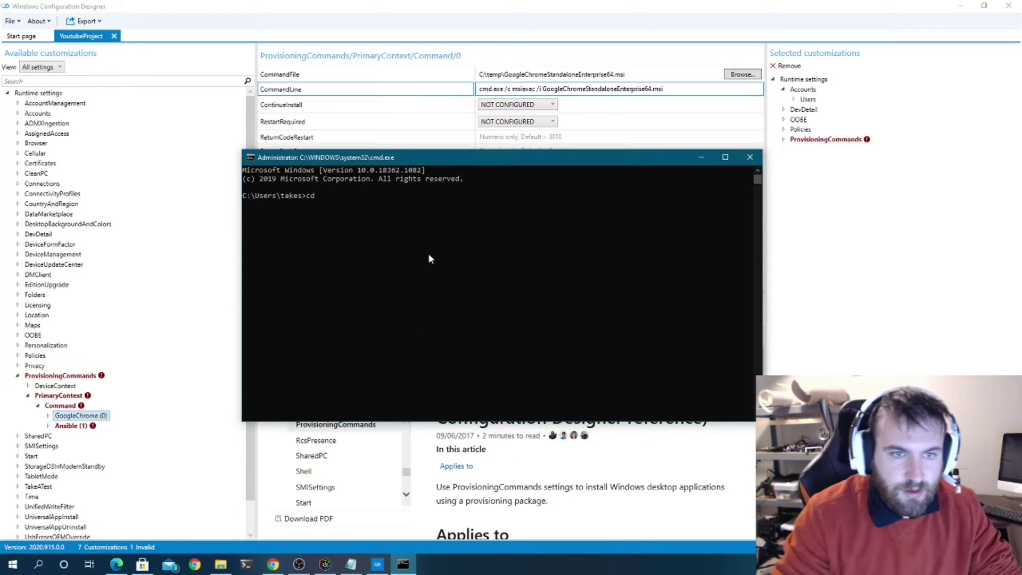
pyautogui.write('c:\temp')
pyautogui.press('Return')
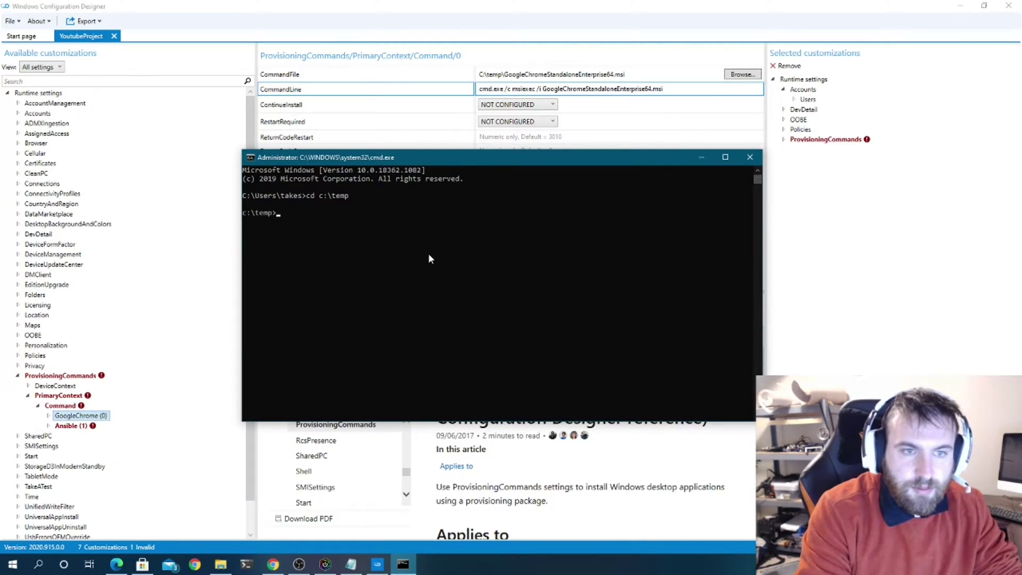
pyautogui.write('Go')
pyautogui.press('Tab')
pyautogui.write('/?')
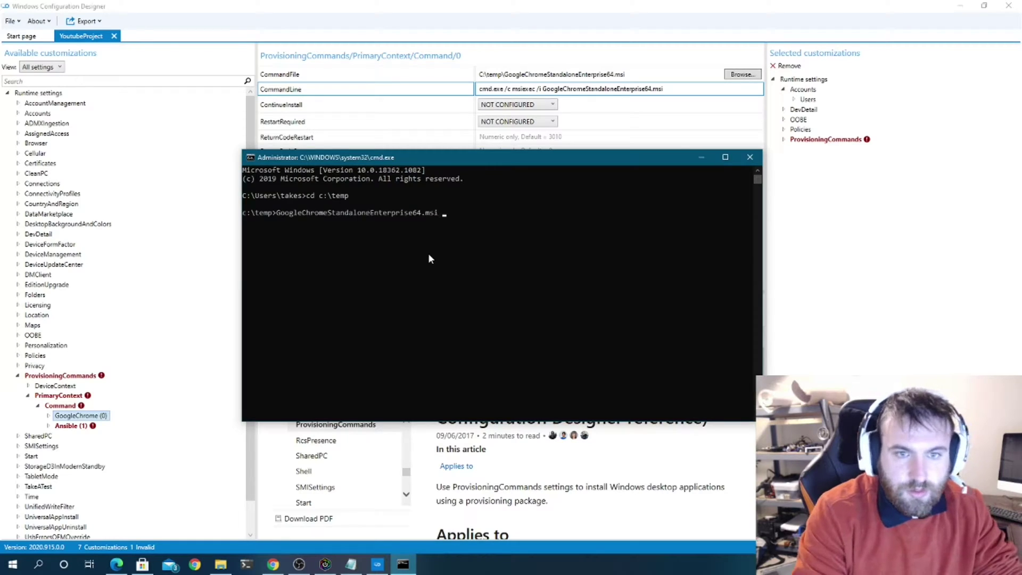
pyautogui.press('Return')
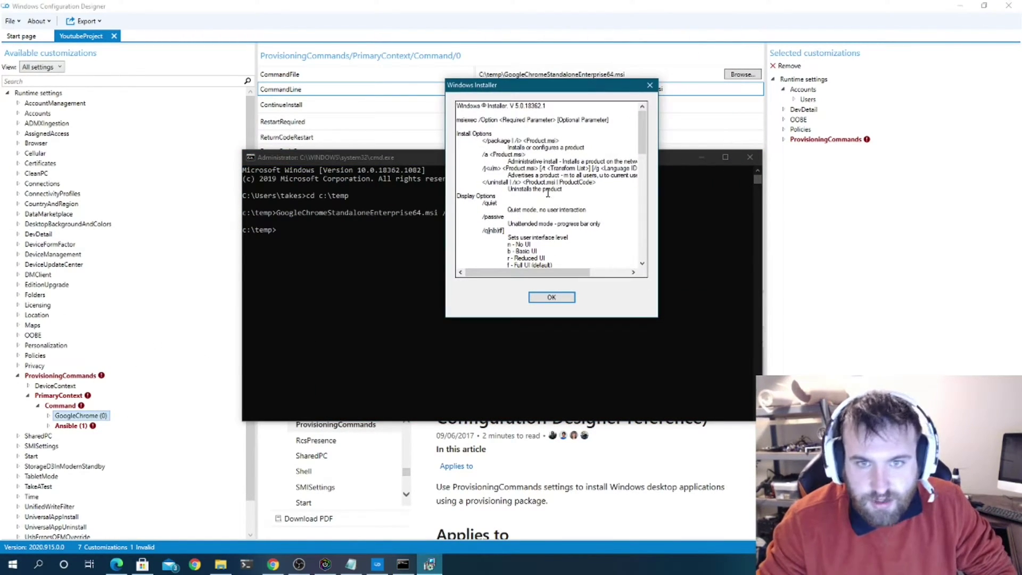
pyautogui.scroll(-4, 547, 192)
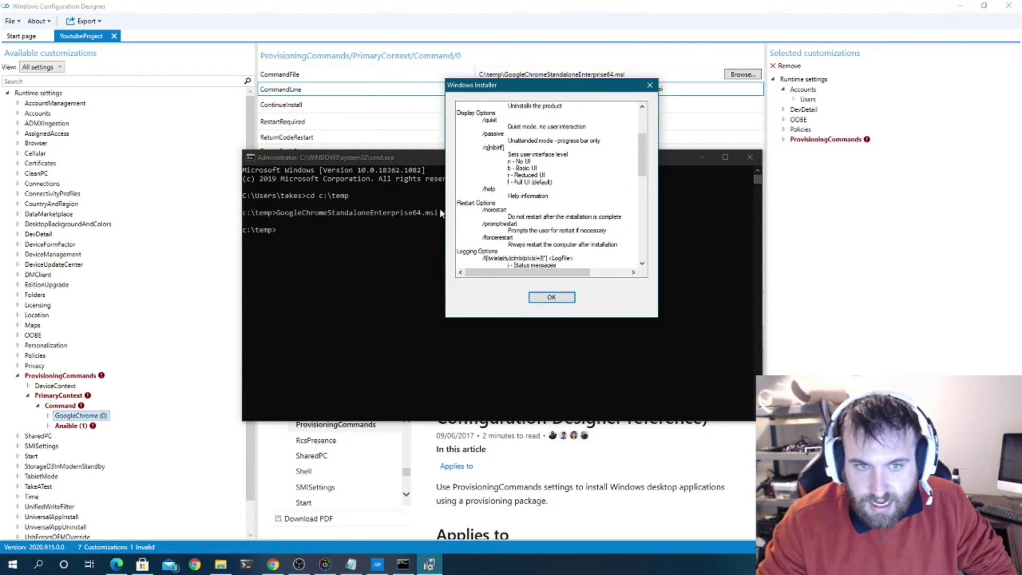
pyautogui.scroll(-2, 539, 217)
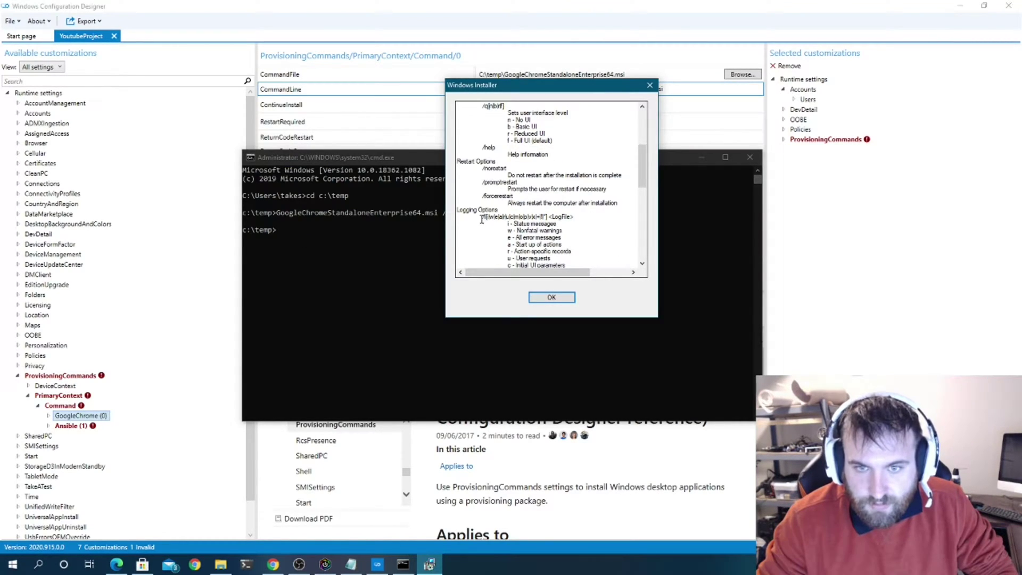
pyautogui.moveTo(482, 219); pyautogui.dragTo(486, 220)
pyautogui.scroll(-10, 523, 231)
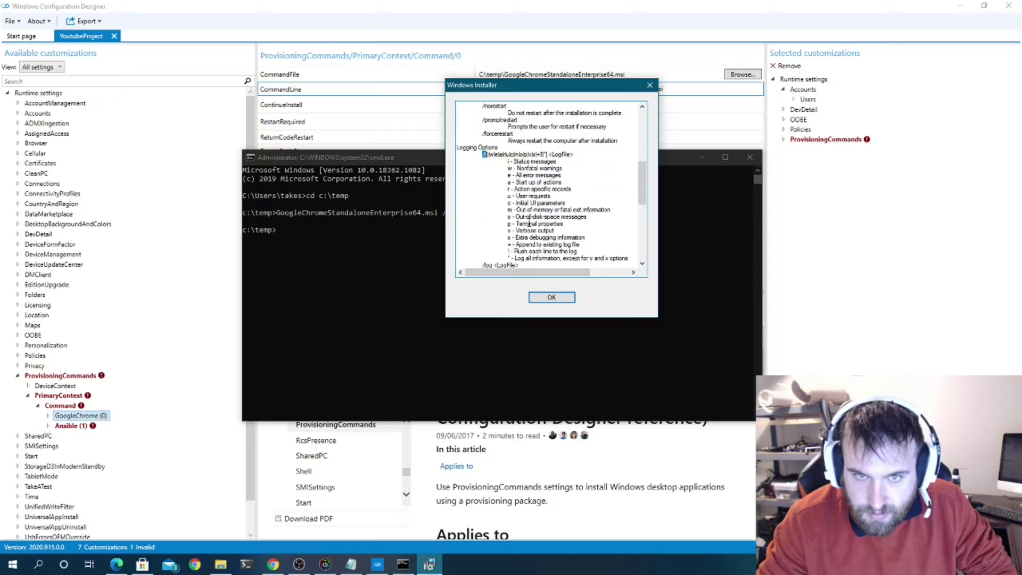
pyautogui.scroll(15, 529, 224)
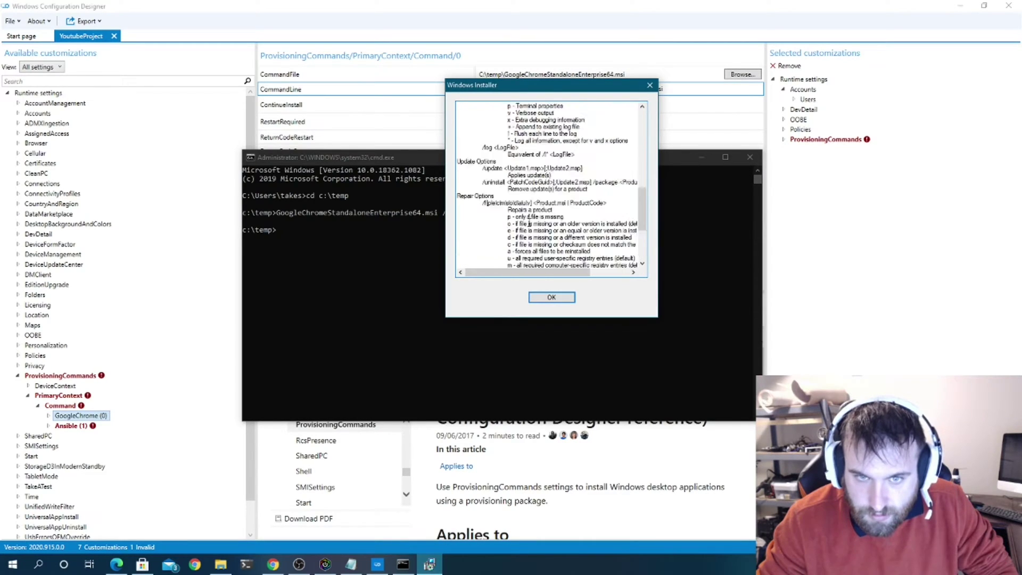
pyautogui.scroll(5, 529, 224)
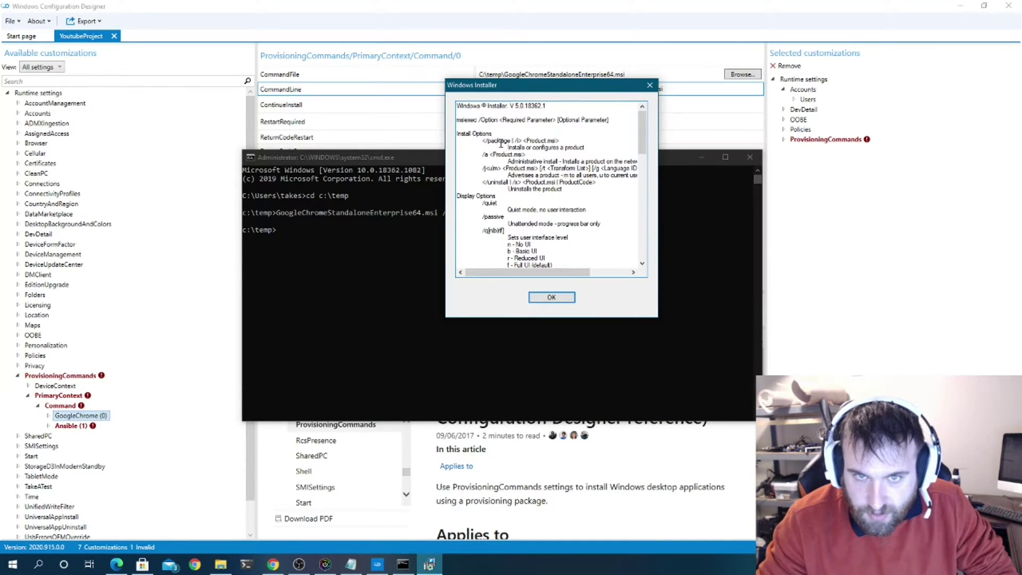
pyautogui.moveTo(514, 140)
pyautogui.mouseDown()
pyautogui.moveTo(559, 145)
pyautogui.moveTo(520, 141)
pyautogui.mouseUp()
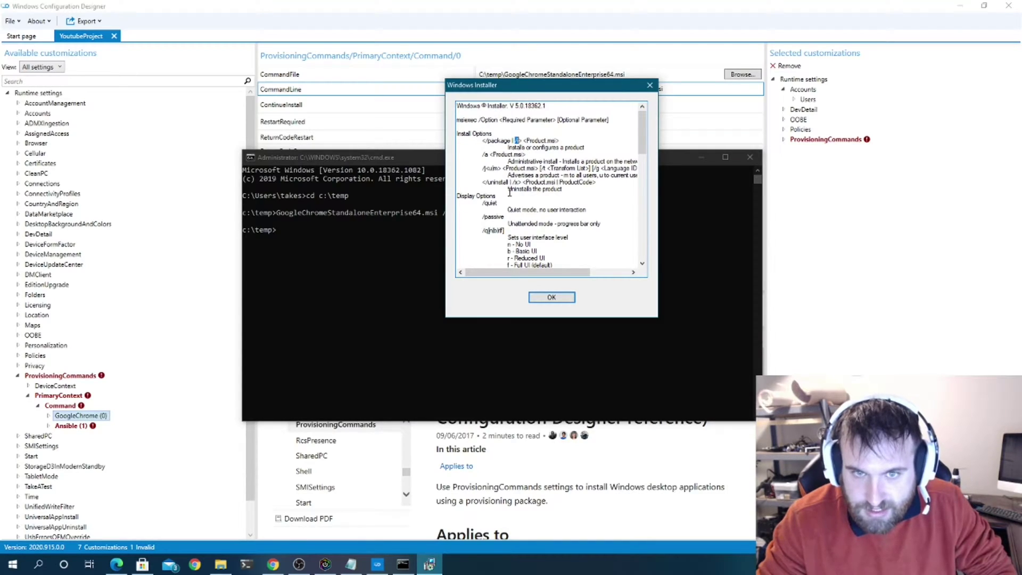
# - Append /quiet and /norestart to the GoogleChrome CommandLine
pyautogui.moveTo(478, 205); pyautogui.dragTo(559, 203)
pyautogui.hotkey('ctrl', 'c')
pyautogui.click(694, 89)
pyautogui.hotkey('ctrl', 'v')
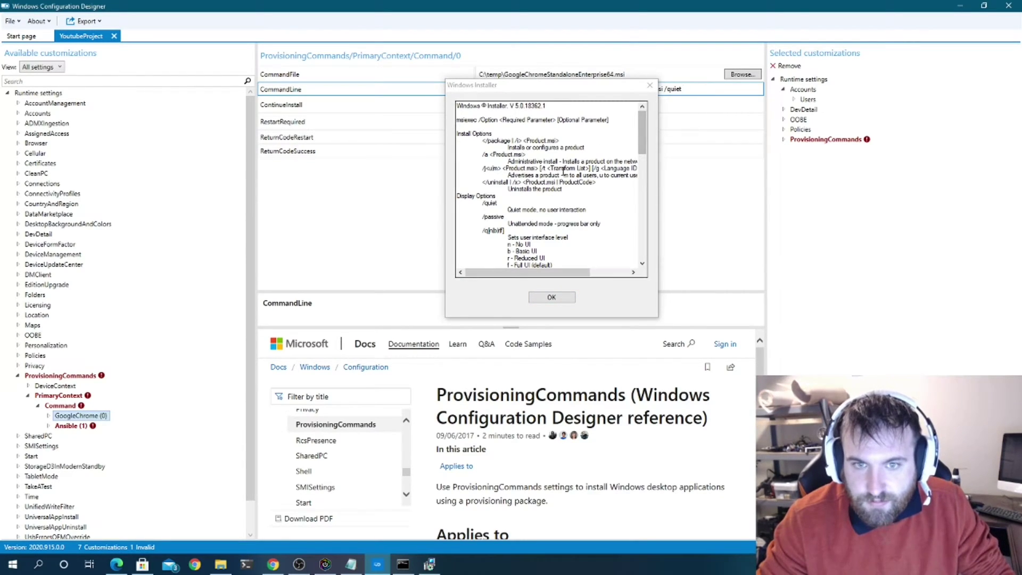
pyautogui.scroll(-5, 513, 171)
pyautogui.scroll(-2, 512, 172)
pyautogui.moveTo(506, 190); pyautogui.dragTo(482, 190)
pyautogui.hotkey('ctrl', 'c')
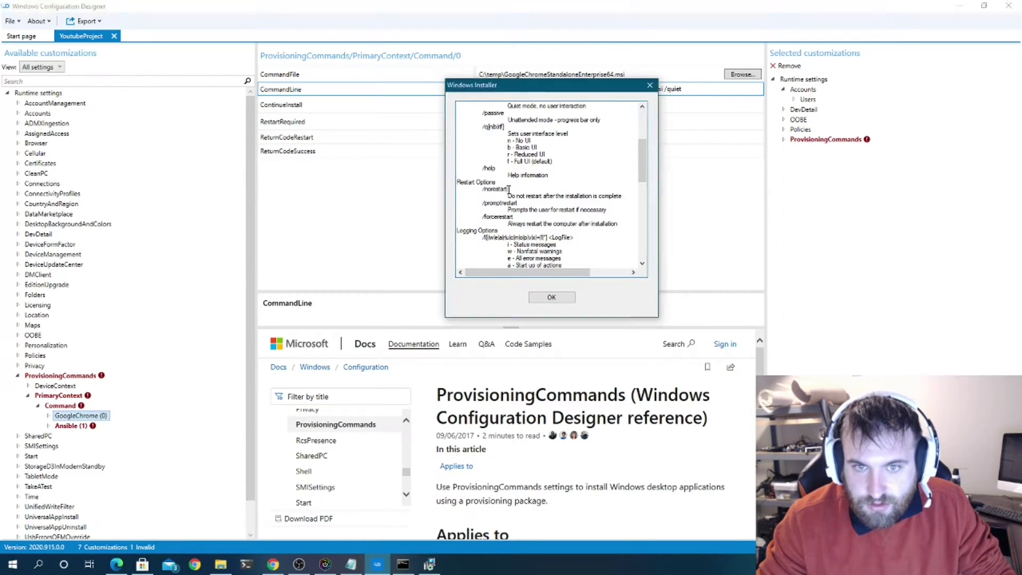
pyautogui.click(716, 111)
pyautogui.hotkey('ctrl', 'v')
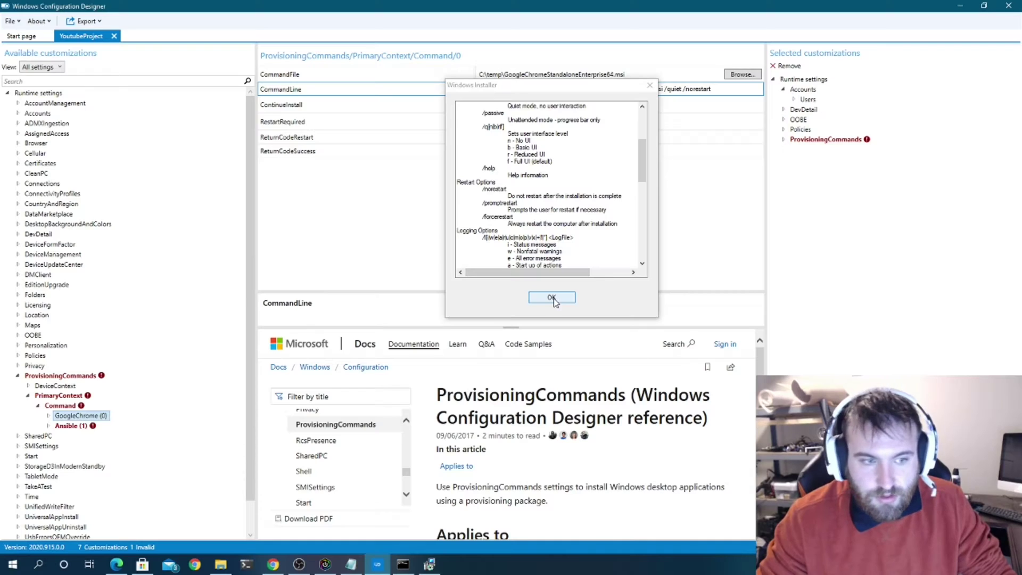
# - Close the installer help window and read the ContinueInstall setting's description
pyautogui.click(553, 298)
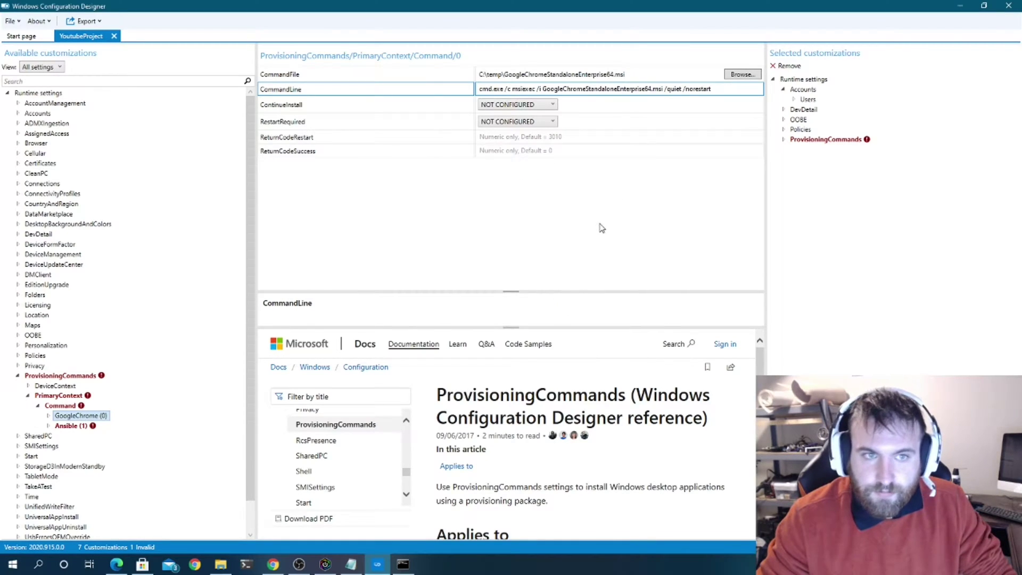
pyautogui.click(337, 106)
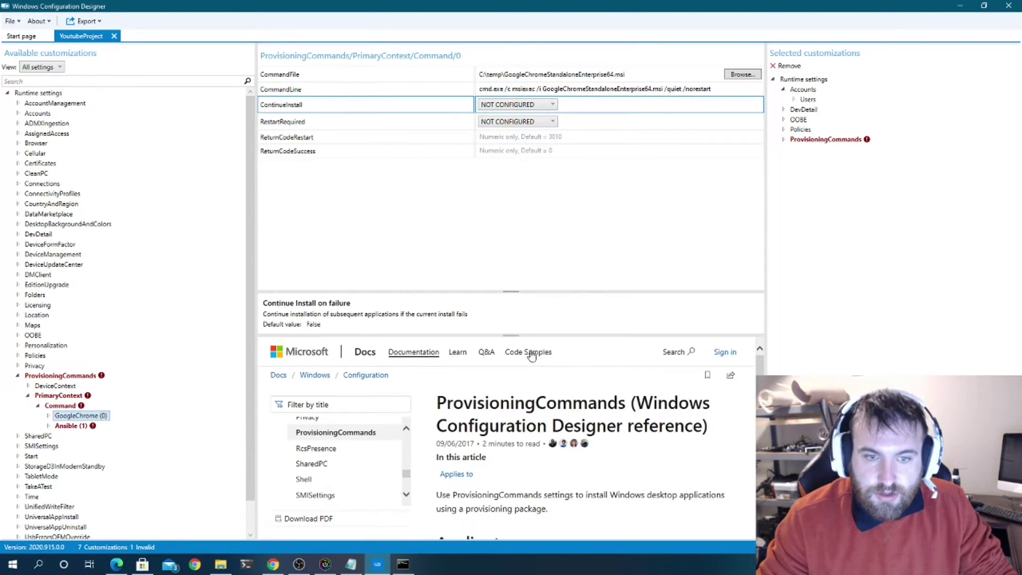
pyautogui.scroll(-8, 554, 394)
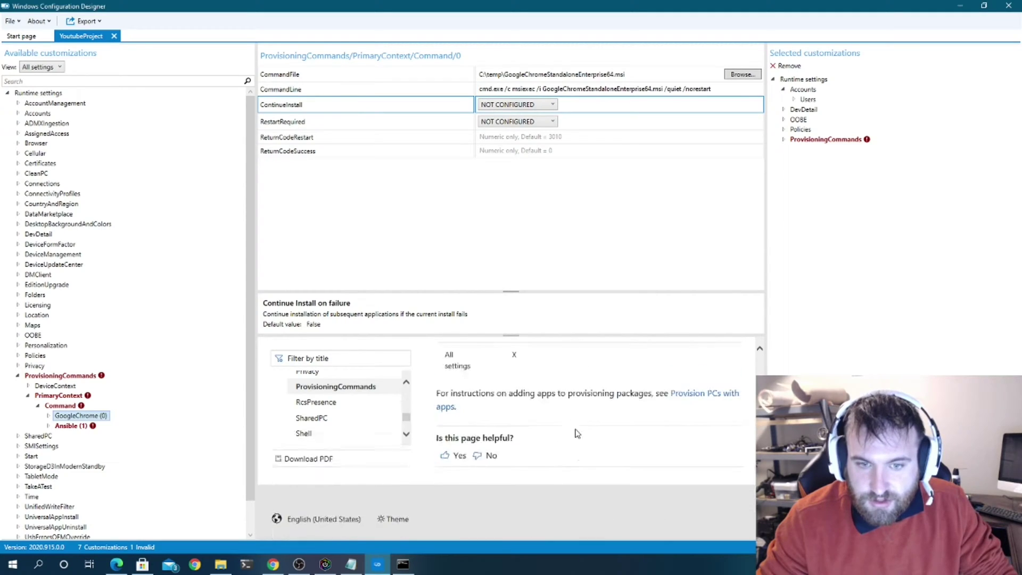
pyautogui.scroll(8, 577, 434)
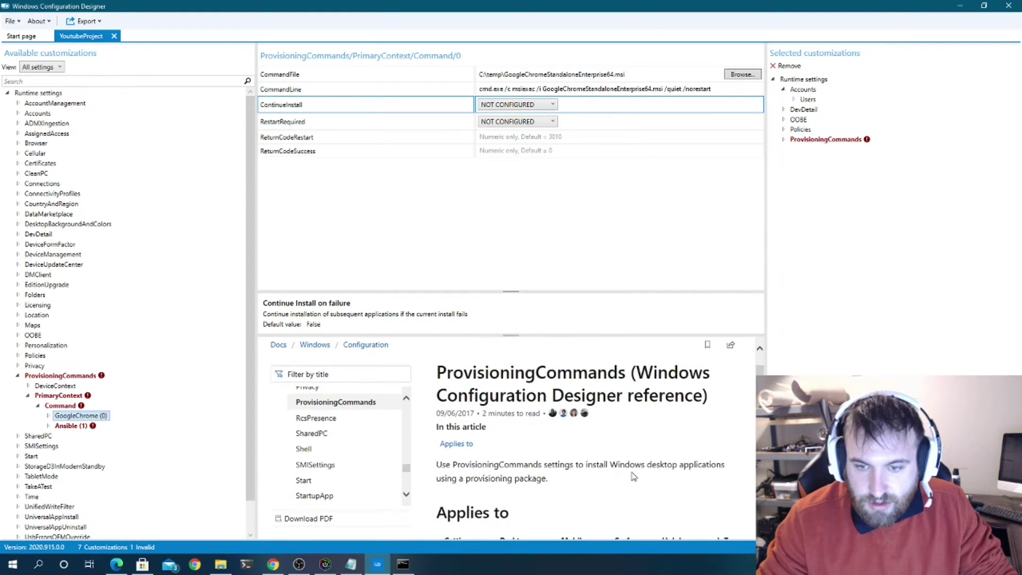
pyautogui.scroll(-1, 634, 476)
# - Set the Ansible (1) command's CommandFile to C:\temp\ConfigureRemotingForAnsible.ps1
pyautogui.click(70, 427)
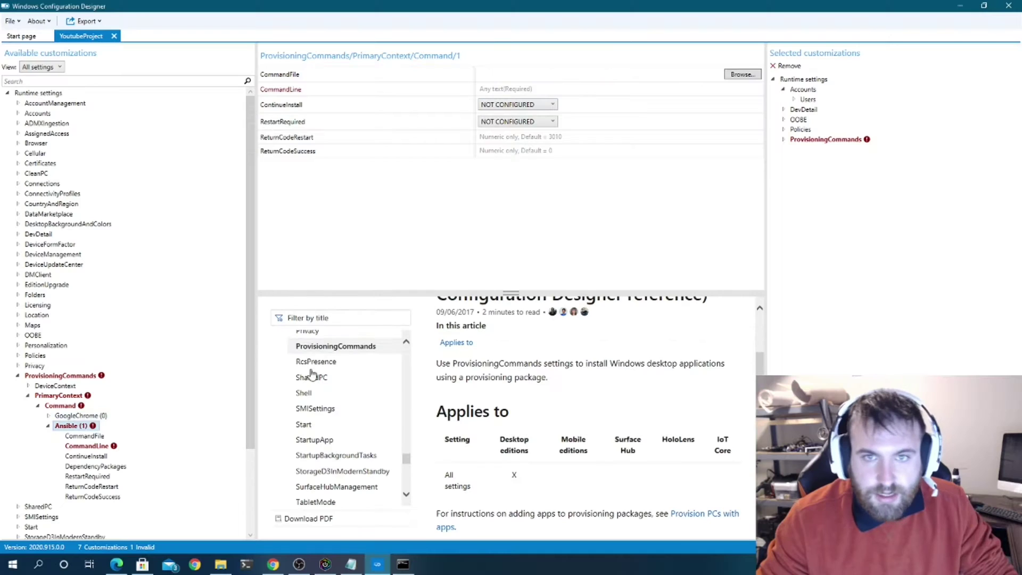
pyautogui.click(743, 75)
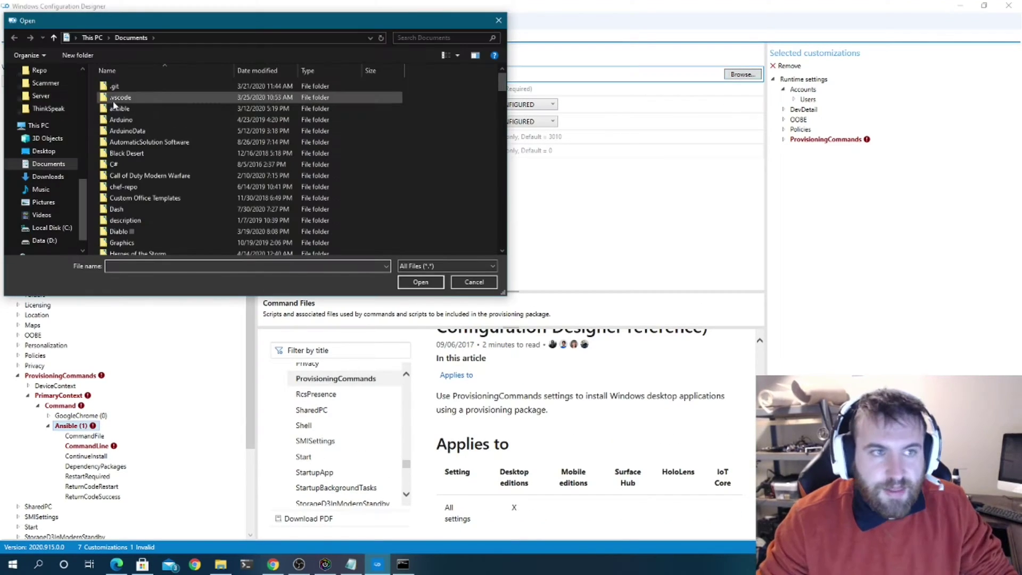
pyautogui.click(222, 38)
pyautogui.write('c:\\te')
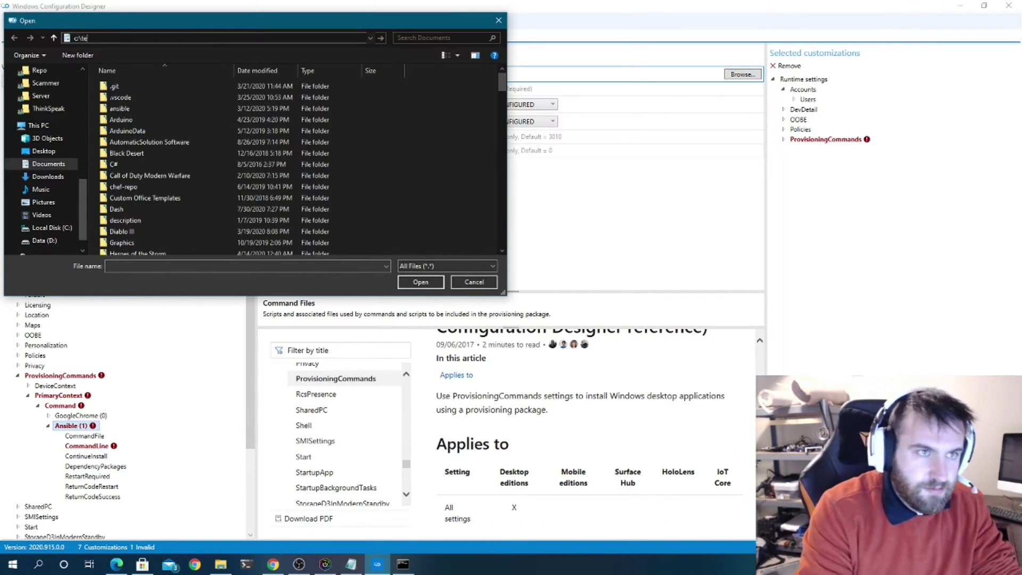
pyautogui.write('mp')
pyautogui.press('Return')
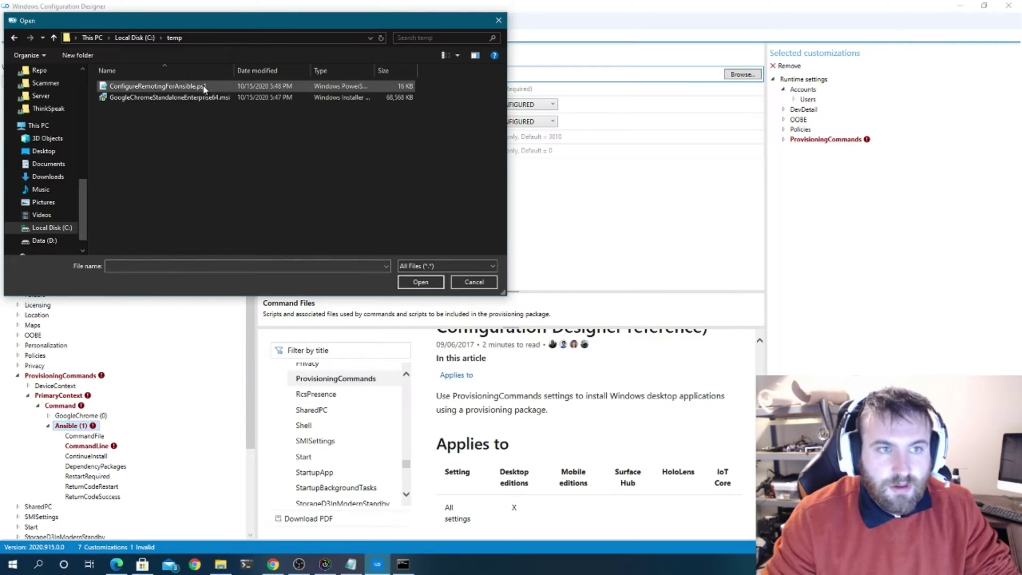
pyautogui.doubleClick(202, 86)
pyautogui.doubleClick(622, 5)
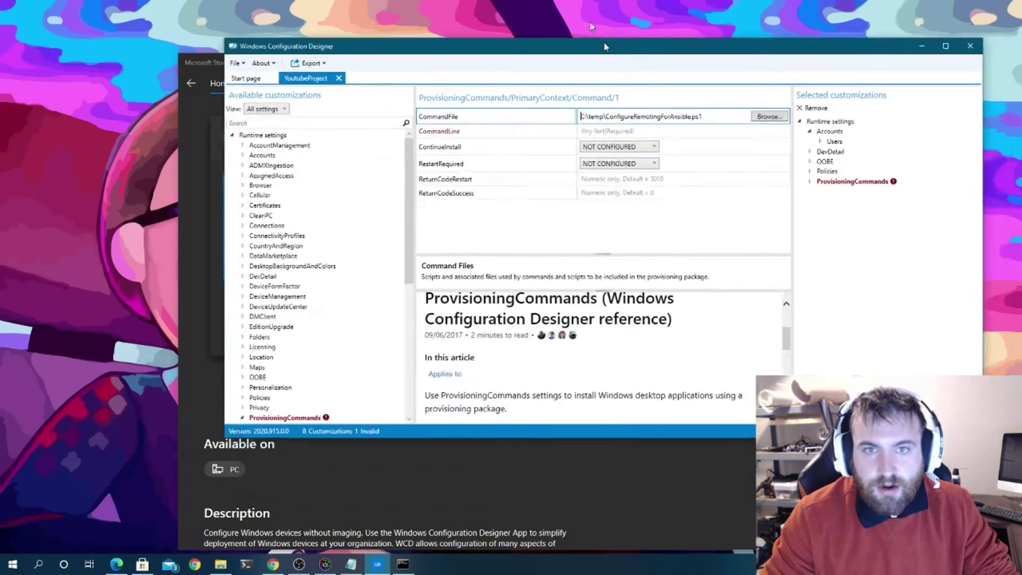
pyautogui.doubleClick(604, 42)
pyautogui.click(274, 565)
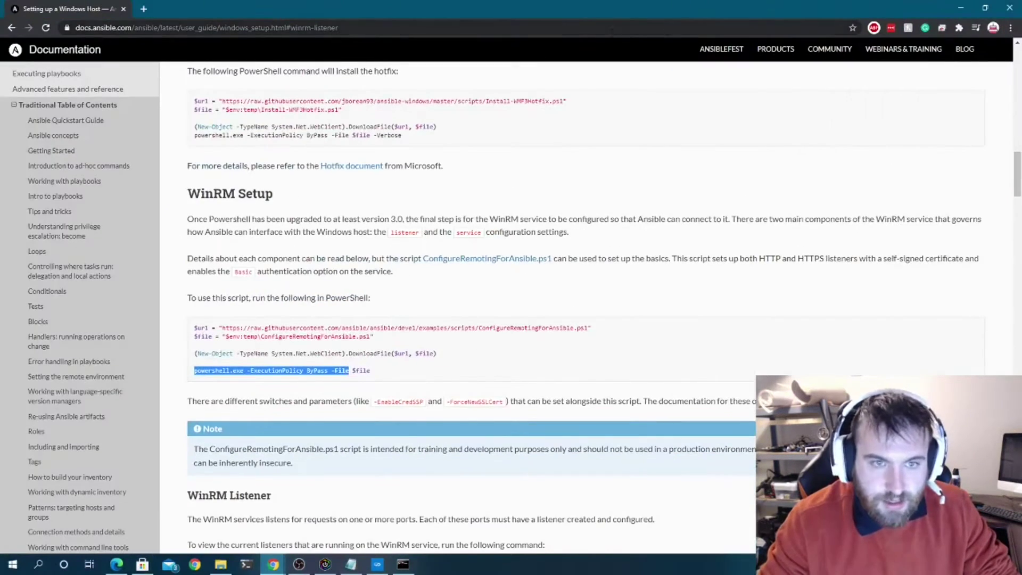
# - Copy the 'powershell.exe -ExecutionPolicy ByPass -File' line from the guide and return to the designer
pyautogui.rightClick(297, 373)
pyautogui.click(314, 382)
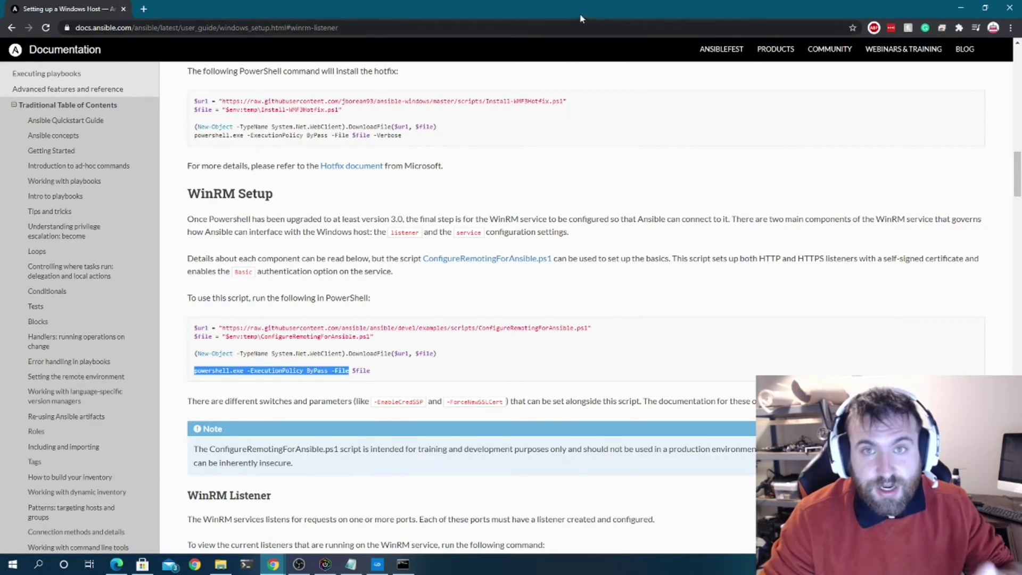
pyautogui.hotkey('alt', 'Tab')
# - Set the Ansible CommandLine to 'powershell.exe -ExecutionPolicy ByPass -File ConfigureRemotingForAnsible.ps1'
pyautogui.click(543, 89)
pyautogui.write('powershell.exe -ExecutionPolicy ByPass -File')
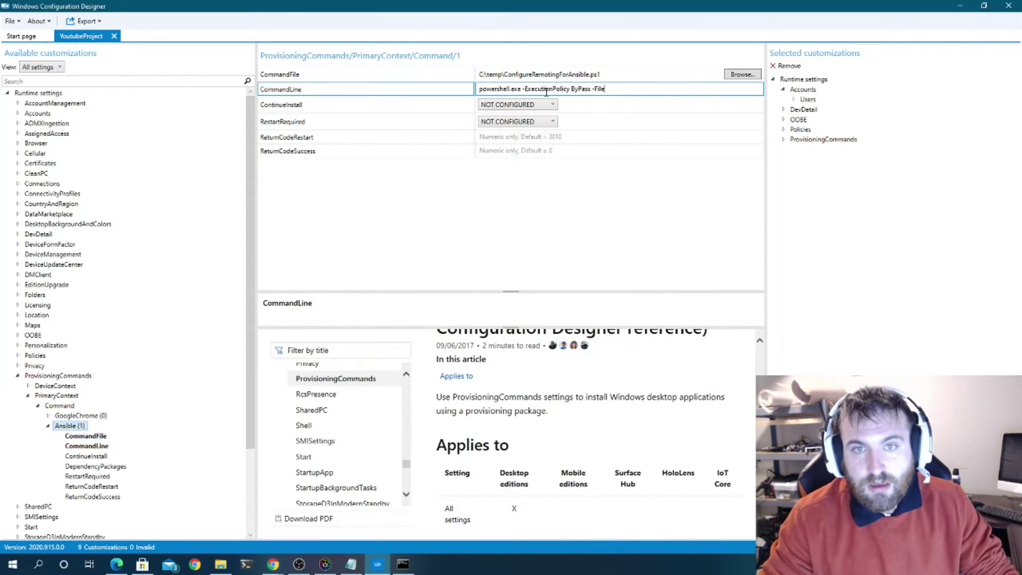
pyautogui.moveTo(631, 75); pyautogui.dragTo(506, 83)
pyautogui.hotkey('ctrl', 'c')
pyautogui.click(637, 89)
pyautogui.hotkey('ctrl', 'v')
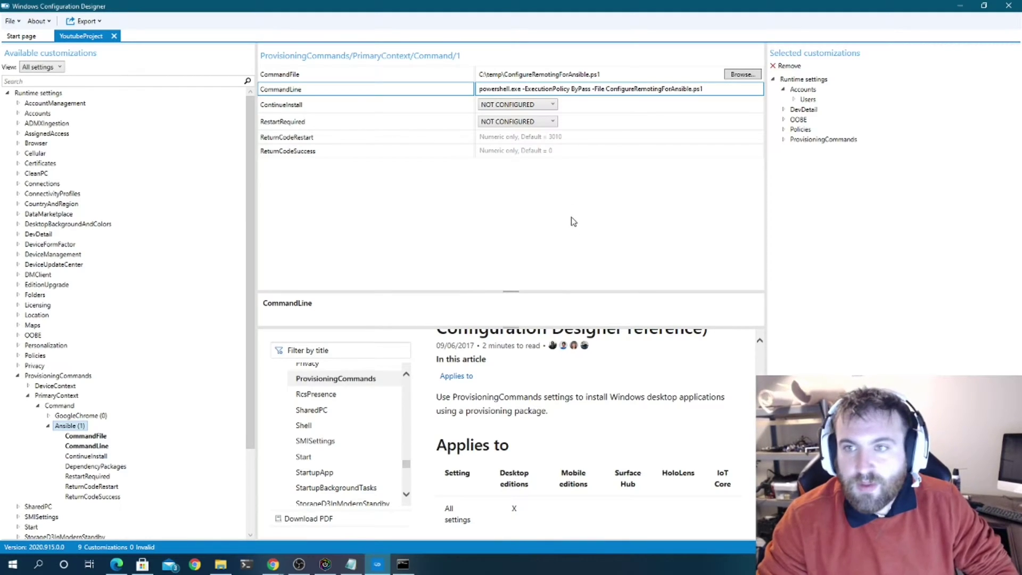
pyautogui.click(84, 21)
# - Start exporting the provisioning package with IT Admin as owner and encryption left off
pyautogui.click(116, 35)
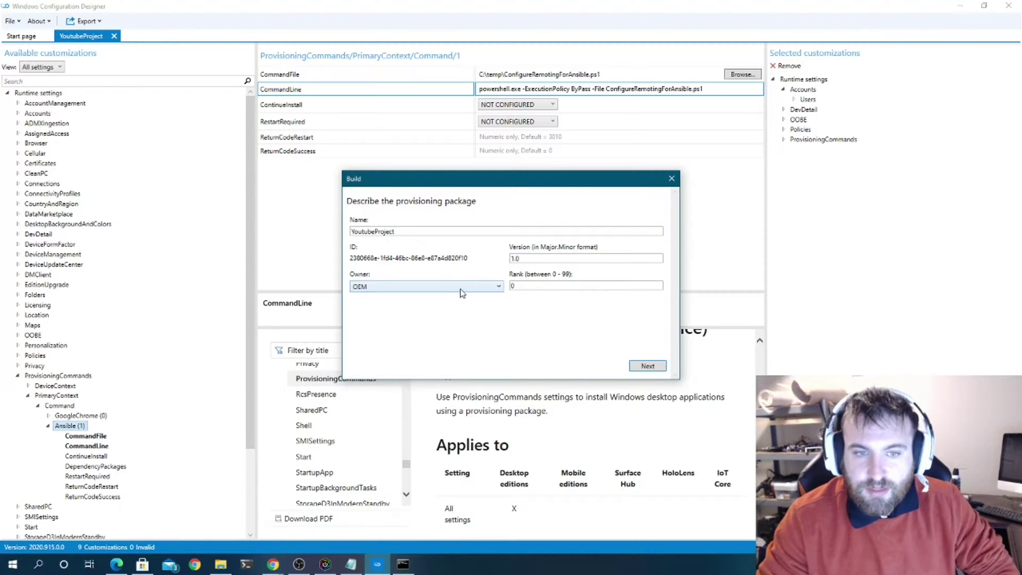
pyautogui.click(461, 288)
pyautogui.click(461, 288)
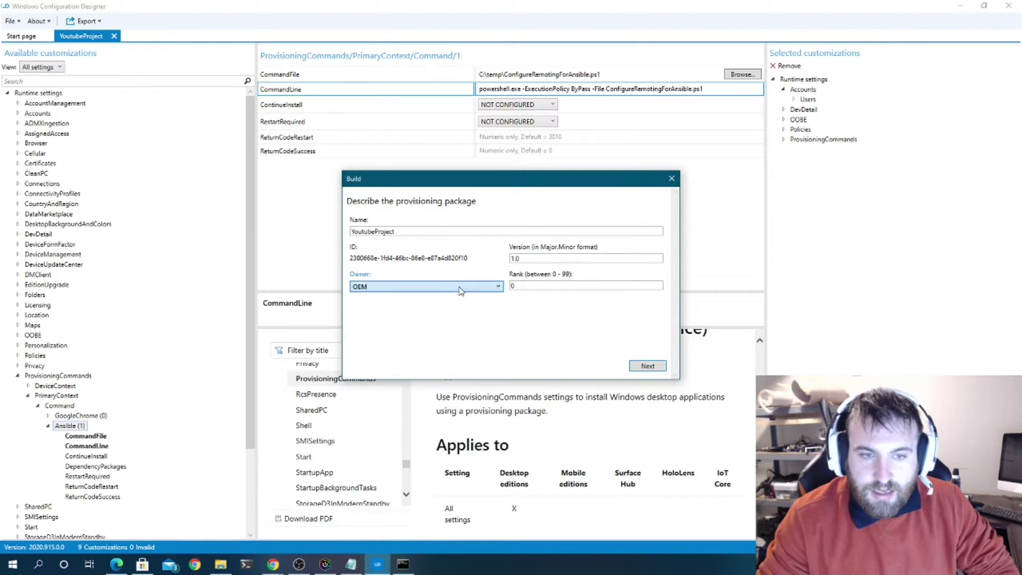
pyautogui.click(462, 288)
pyautogui.click(419, 351)
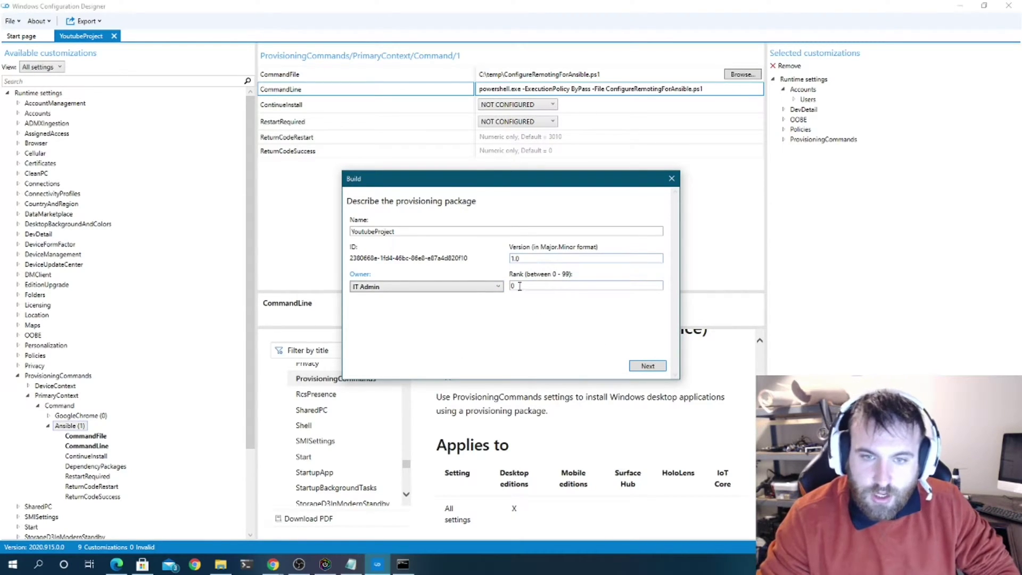
pyautogui.click(643, 366)
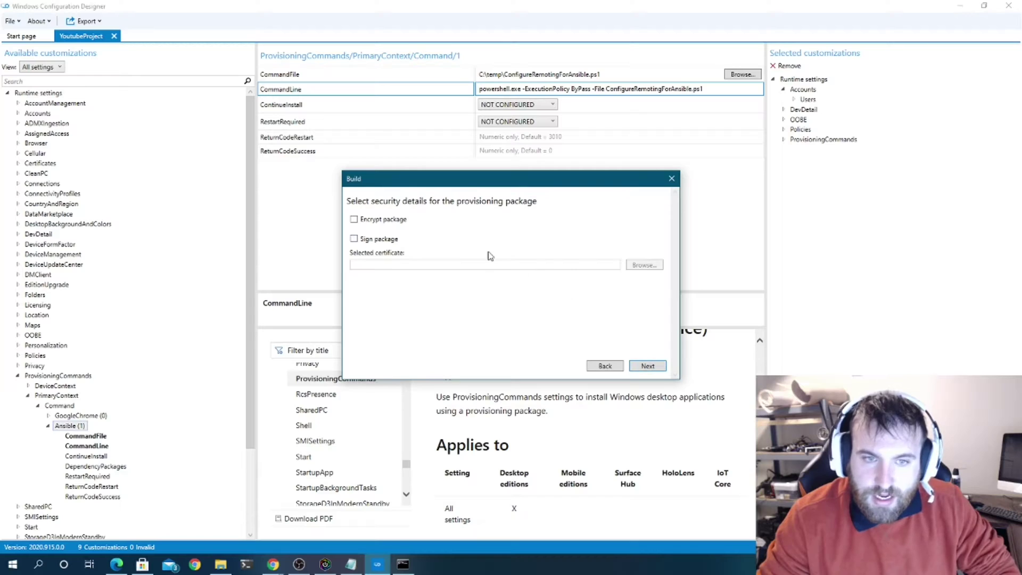
pyautogui.click(377, 220)
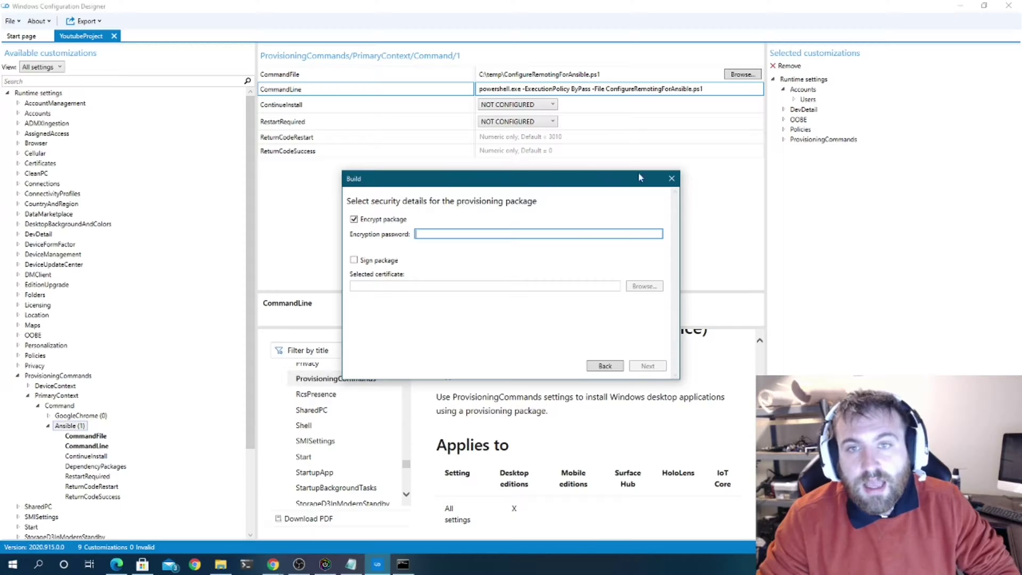
pyautogui.click(393, 222)
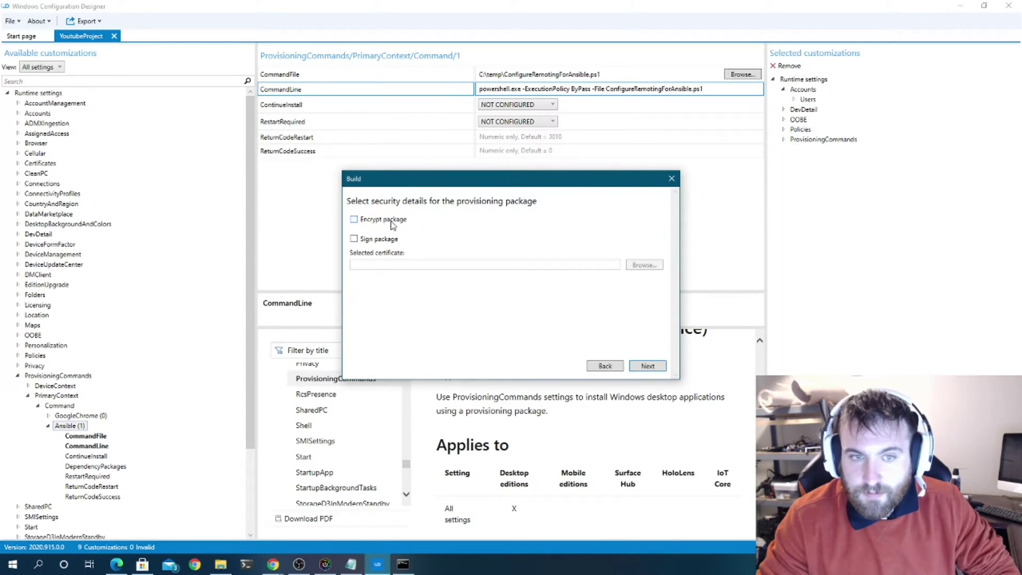
pyautogui.click(650, 367)
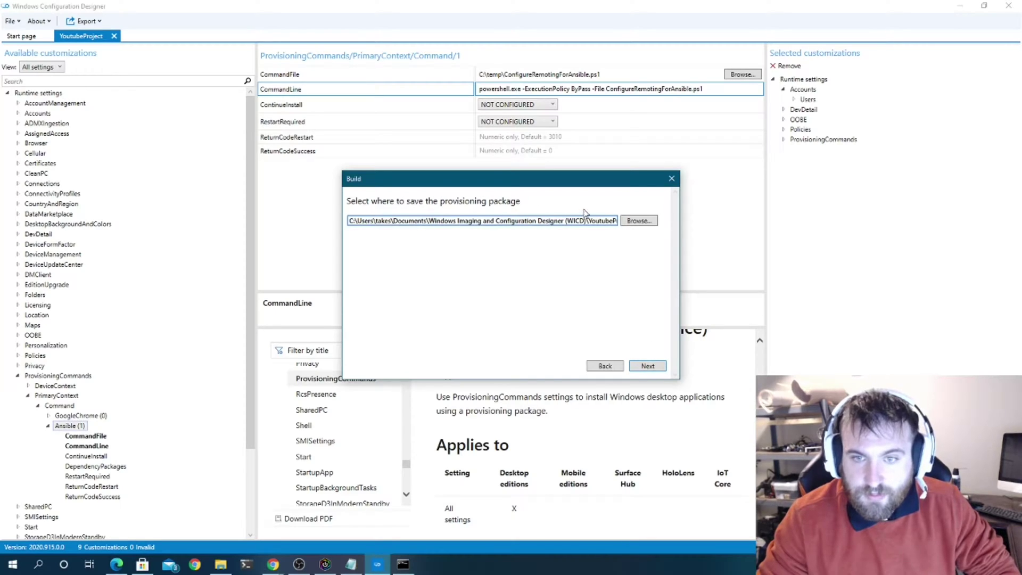
# - Set the save path to c:\temp\YoutubeProject.ppkg, build it, and open the maximized output folder
pyautogui.moveTo(587, 221); pyautogui.dragTo(235, 212)
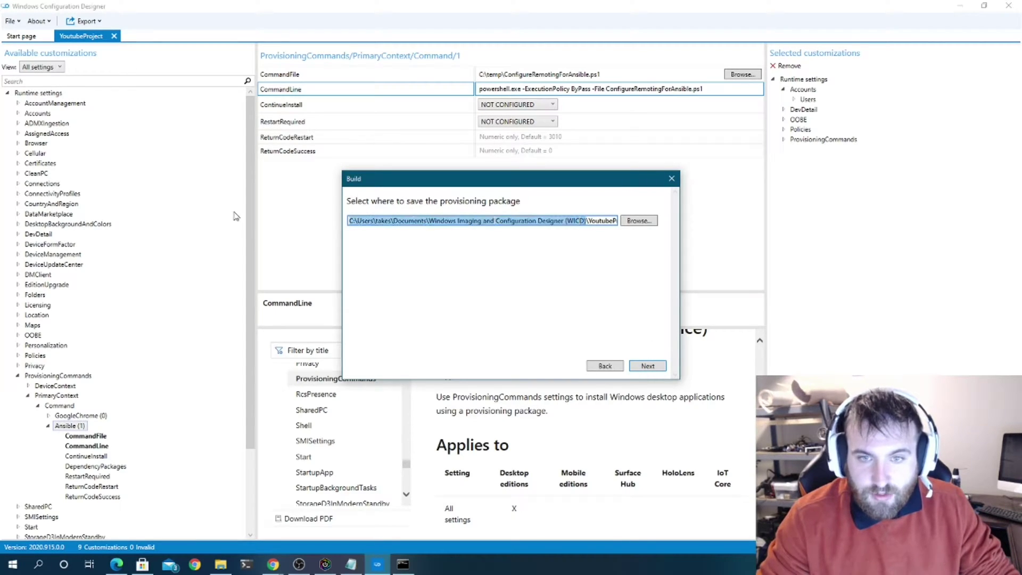
pyautogui.write('c:\\temp\\YoutubeProject\\YoutubeProject.ppkg')
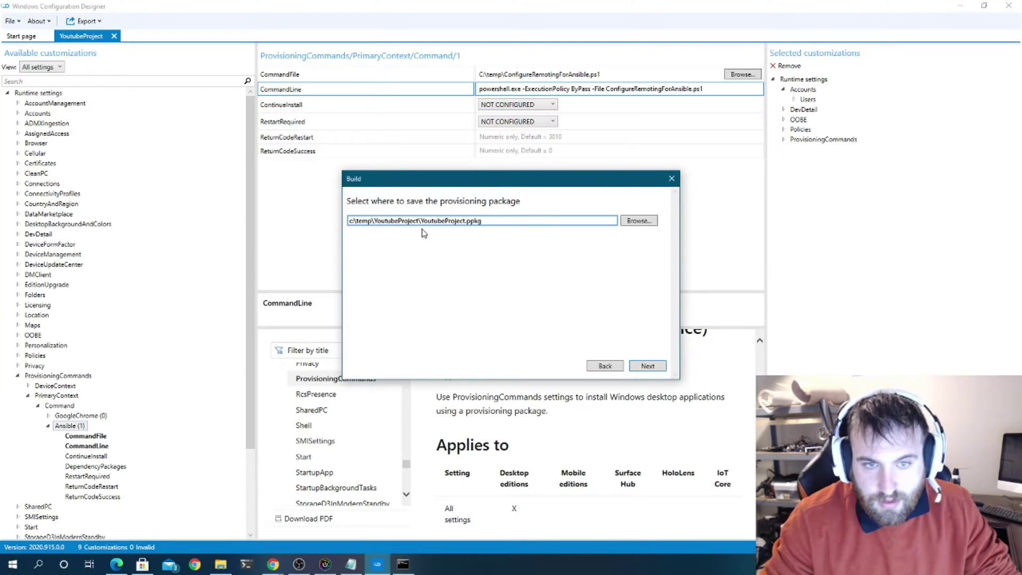
pyautogui.moveTo(421, 223); pyautogui.dragTo(373, 222)
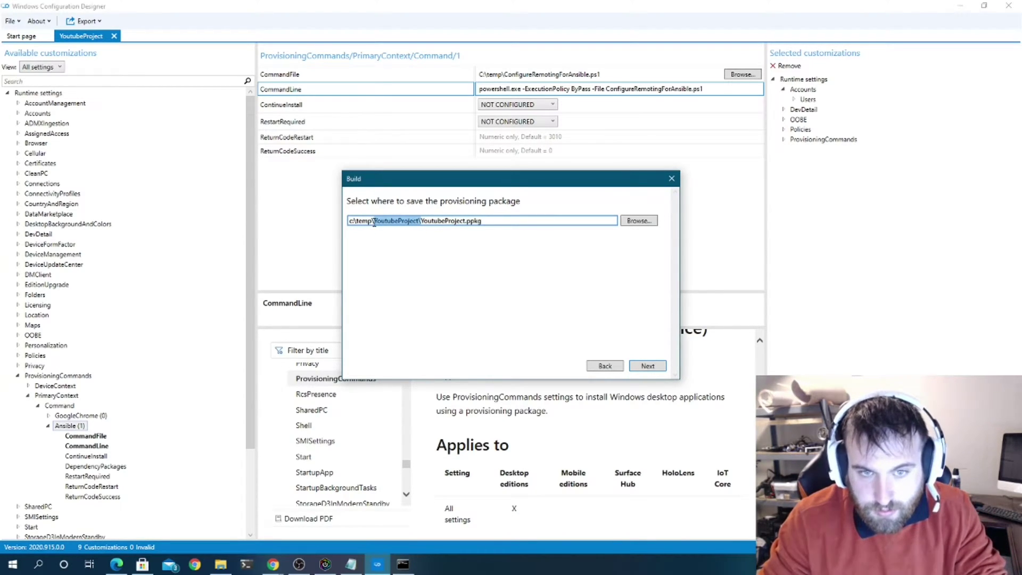
pyautogui.press('BackSpace')
pyautogui.click(646, 368)
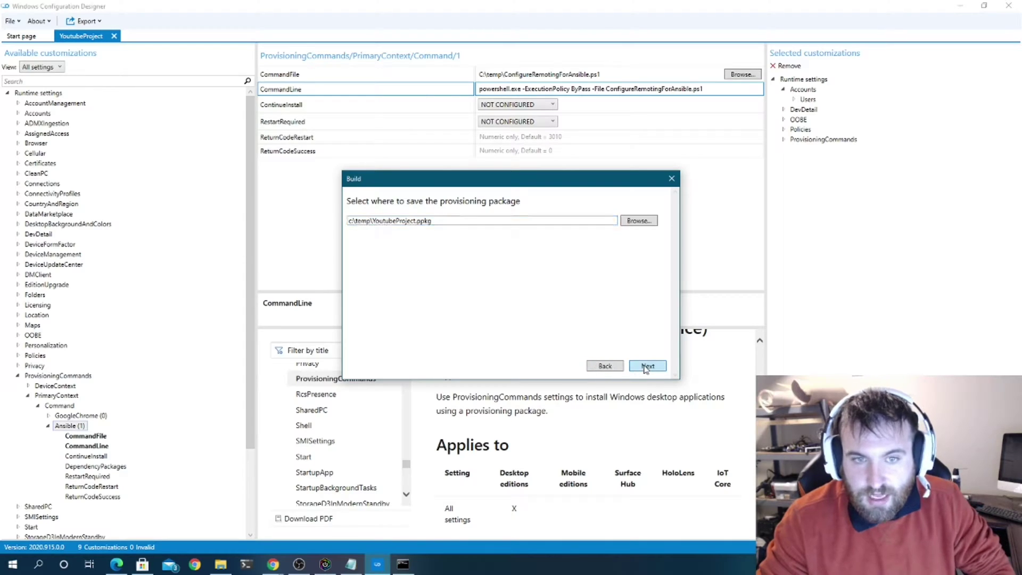
pyautogui.click(561, 367)
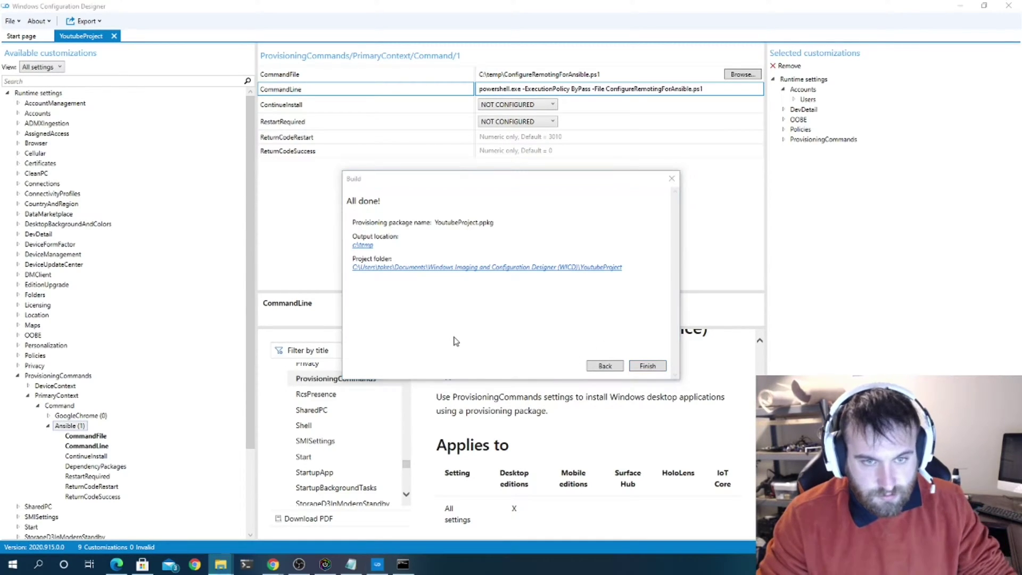
pyautogui.click(366, 246)
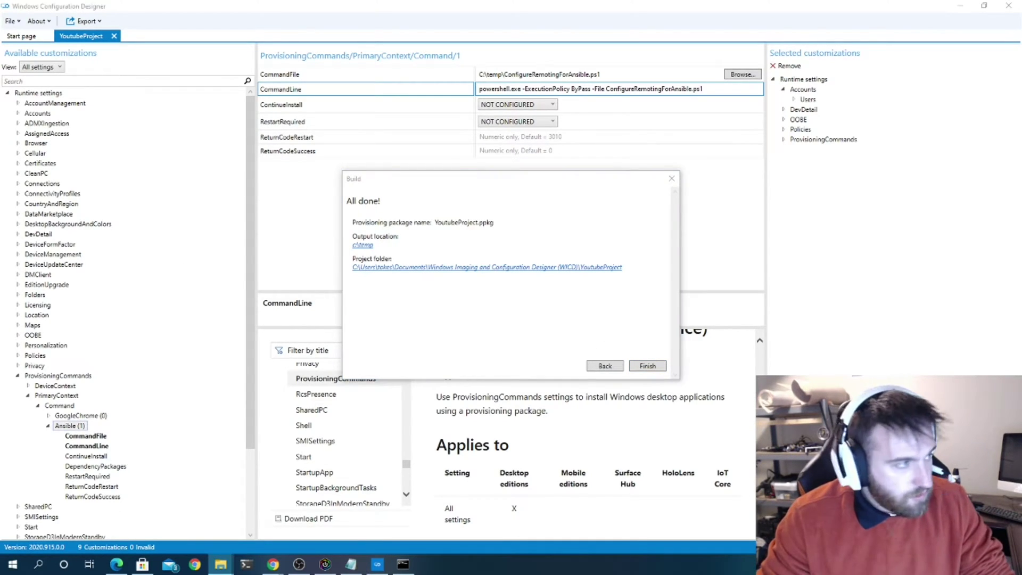
pyautogui.moveTo(298, 195); pyautogui.dragTo(560, 5)
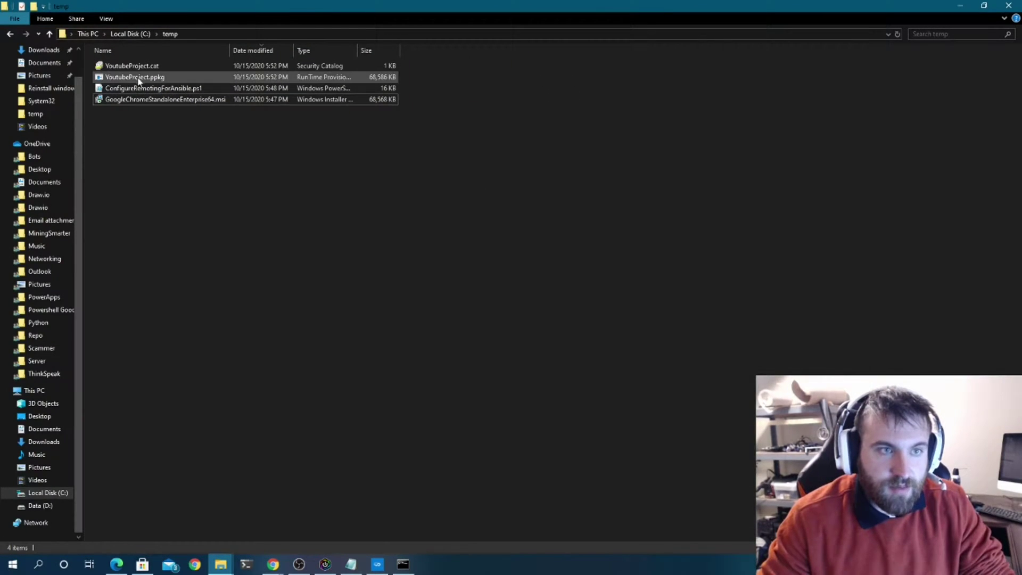
# - Check YoutubeProject.ppkg in C:\temp, revisit the build summary, then switch to PowerShell ISE
pyautogui.click(137, 78)
pyautogui.rightClick(137, 79)
pyautogui.click(461, 147)
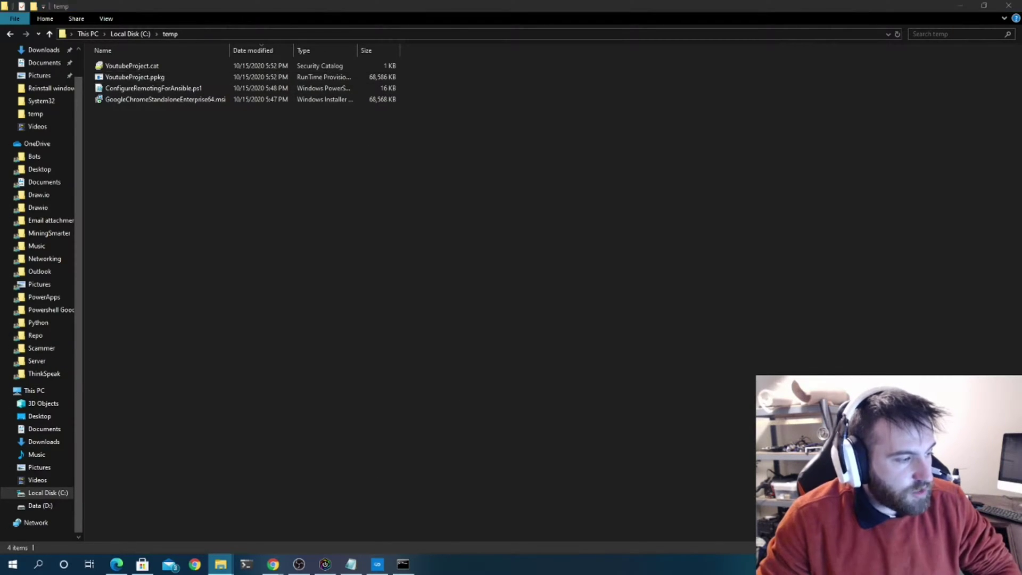
pyautogui.click(378, 564)
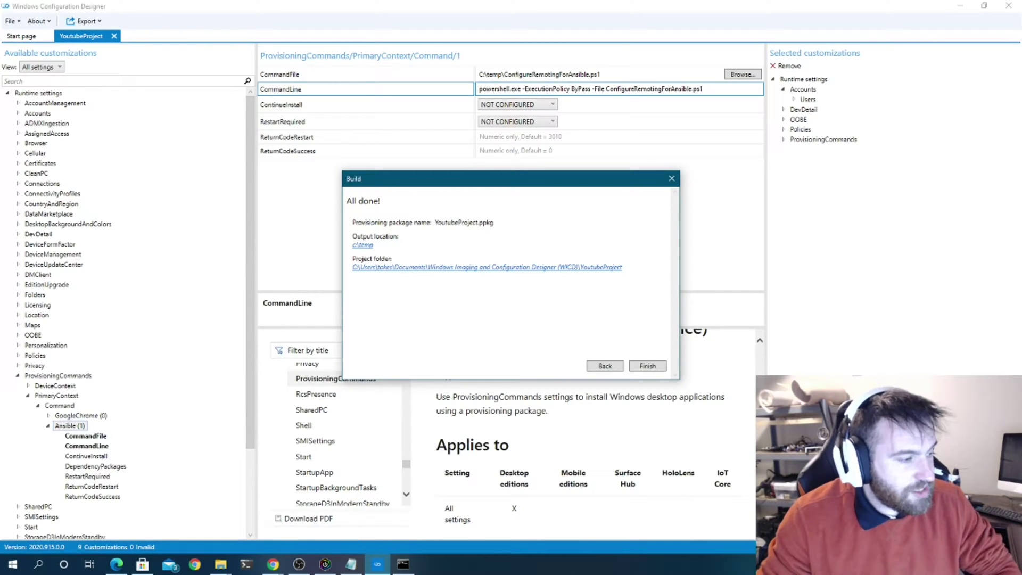
pyautogui.hotkey('alt', 'Tab')
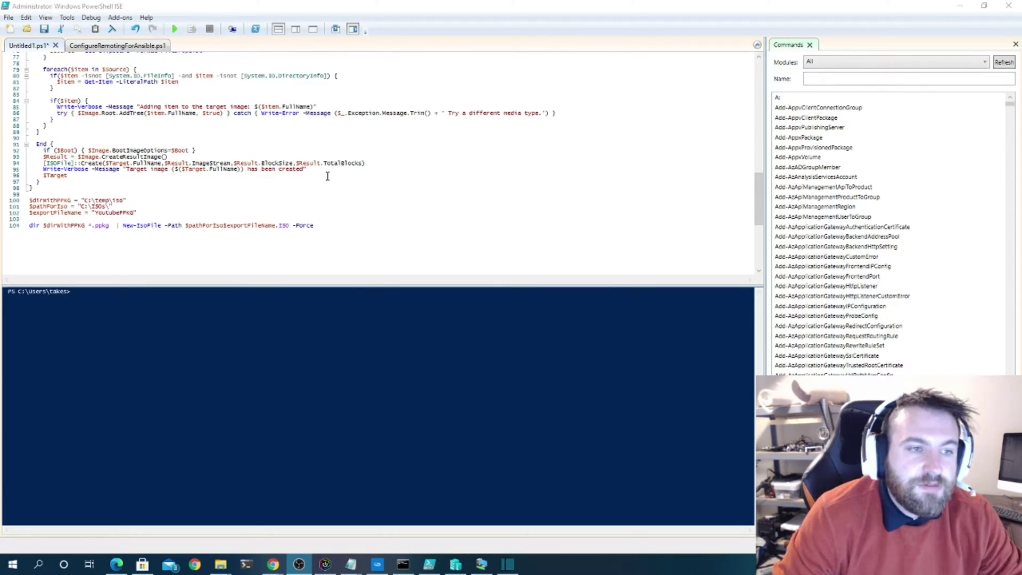
# - Review the ISO-building script and look over the C:\temp\iso folder full screen
pyautogui.scroll(10, 327, 175)
pyautogui.scroll(-9, 328, 176)
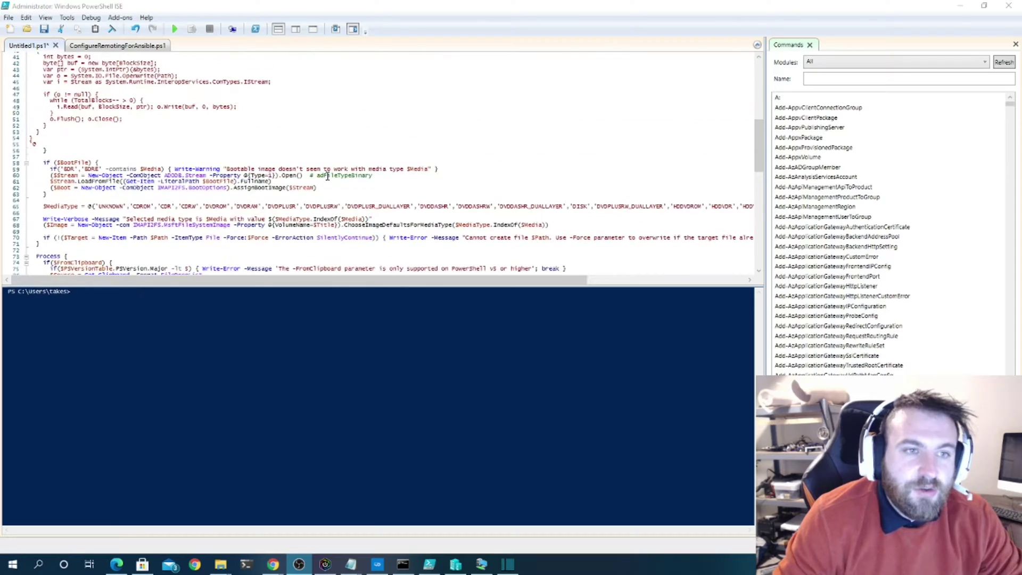
pyautogui.scroll(-8, 328, 176)
pyautogui.scroll(6, 328, 176)
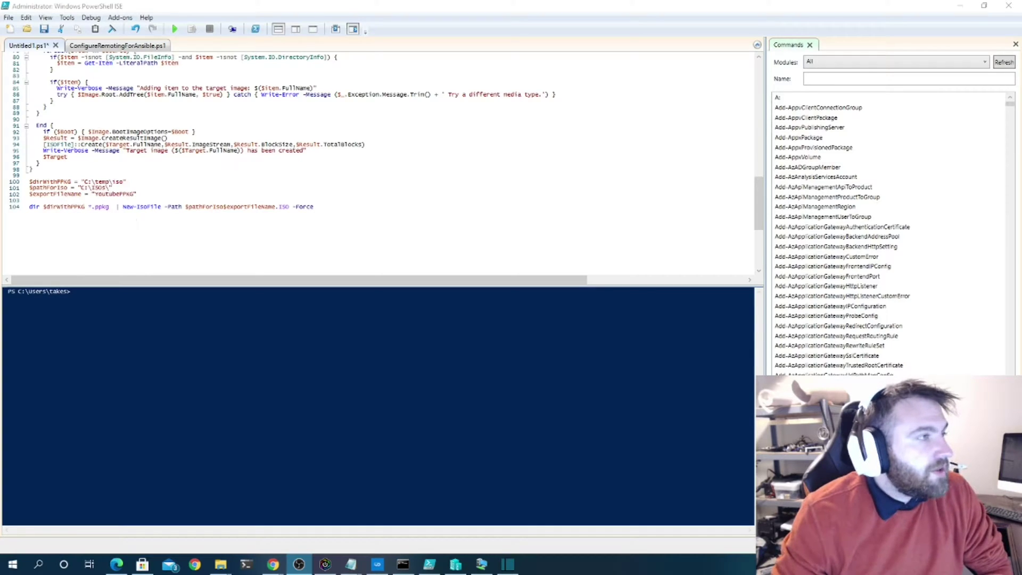
pyautogui.hotkey('alt', 'Tab')
pyautogui.press('super+Up')
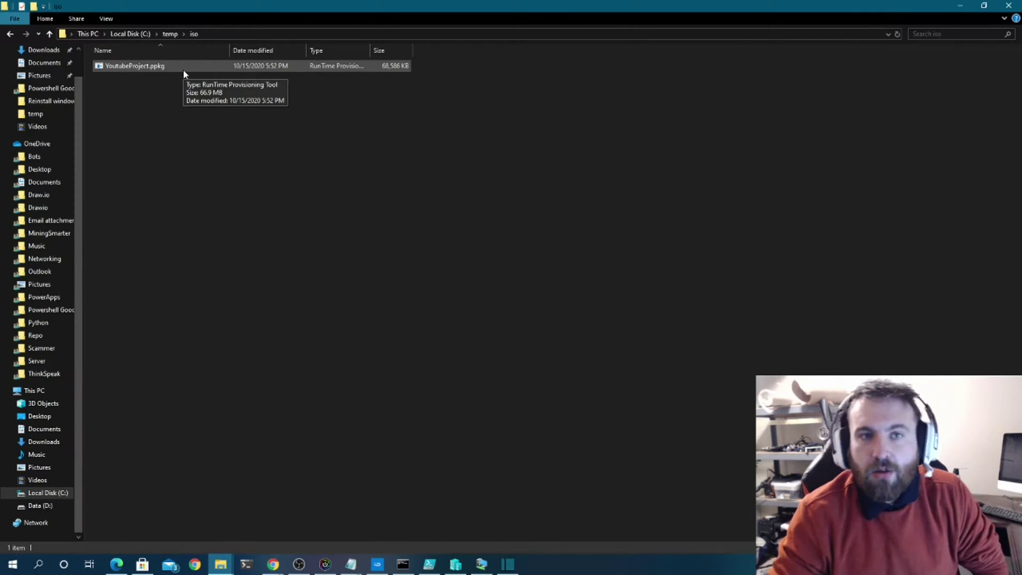
# - Run the PowerShell script to create C:\ISOs\YoutubePPKG.ISO
pyautogui.press('super+d')
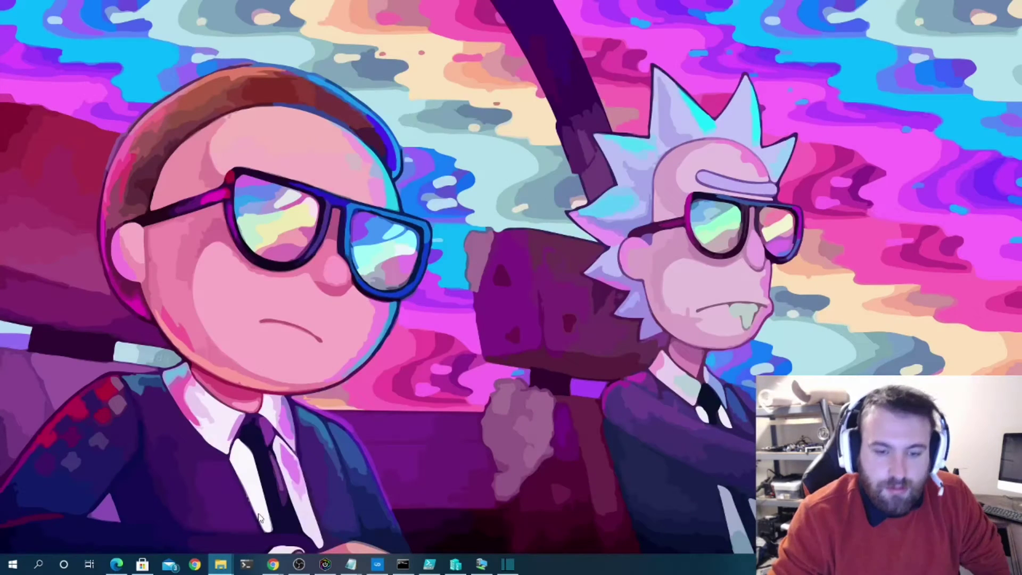
pyautogui.click(429, 563)
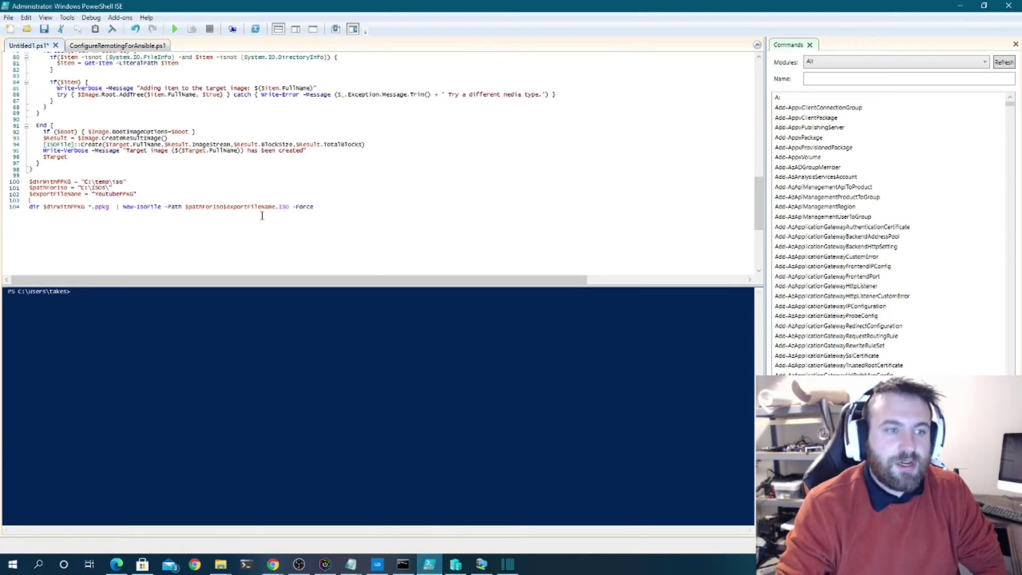
pyautogui.click(174, 28)
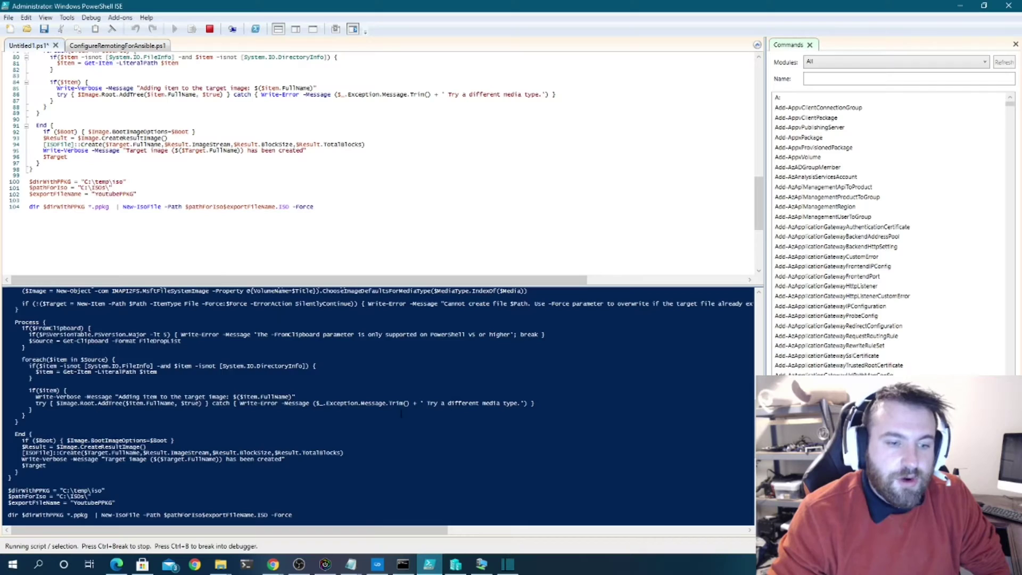
pyautogui.click(455, 564)
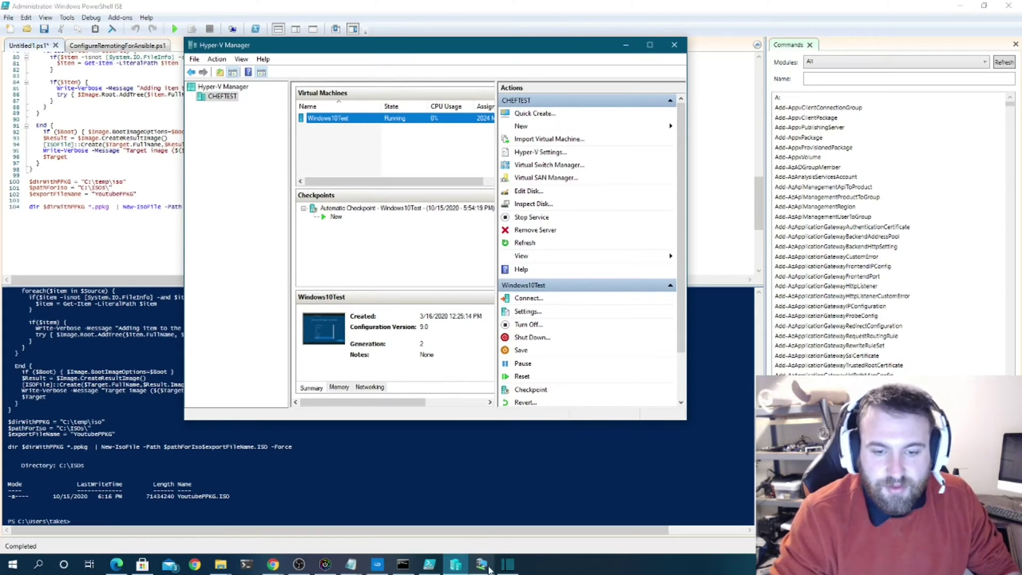
# - Arrange Hyper-V Manager and the Windows10Test console side by side and select the VM
pyautogui.moveTo(929, 6); pyautogui.dragTo(741, 331)
pyautogui.click(468, 52)
pyautogui.moveTo(468, 53); pyautogui.dragTo(828, 75)
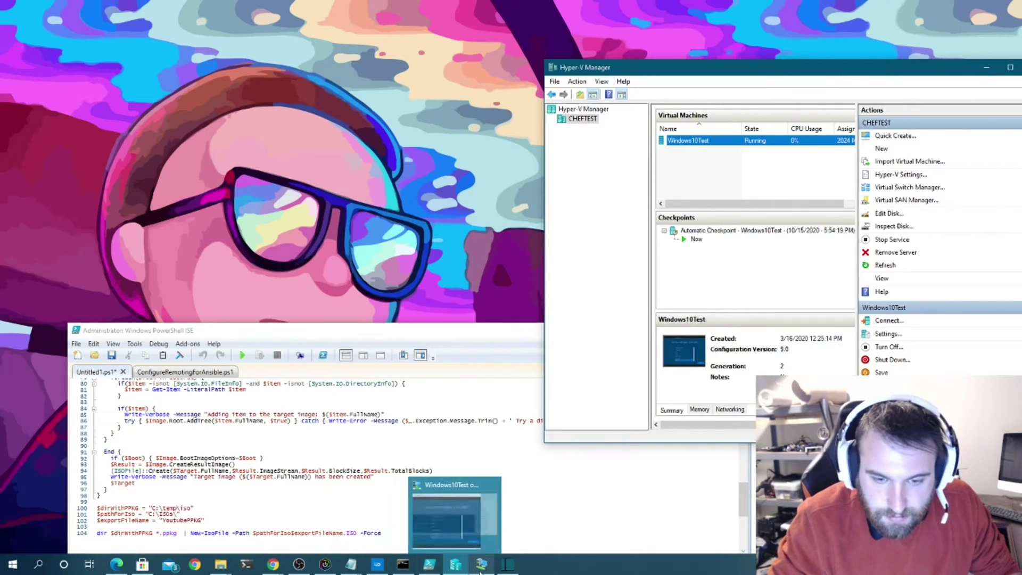
pyautogui.click(479, 511)
pyautogui.moveTo(556, 65); pyautogui.dragTo(382, 37)
pyautogui.click(692, 83)
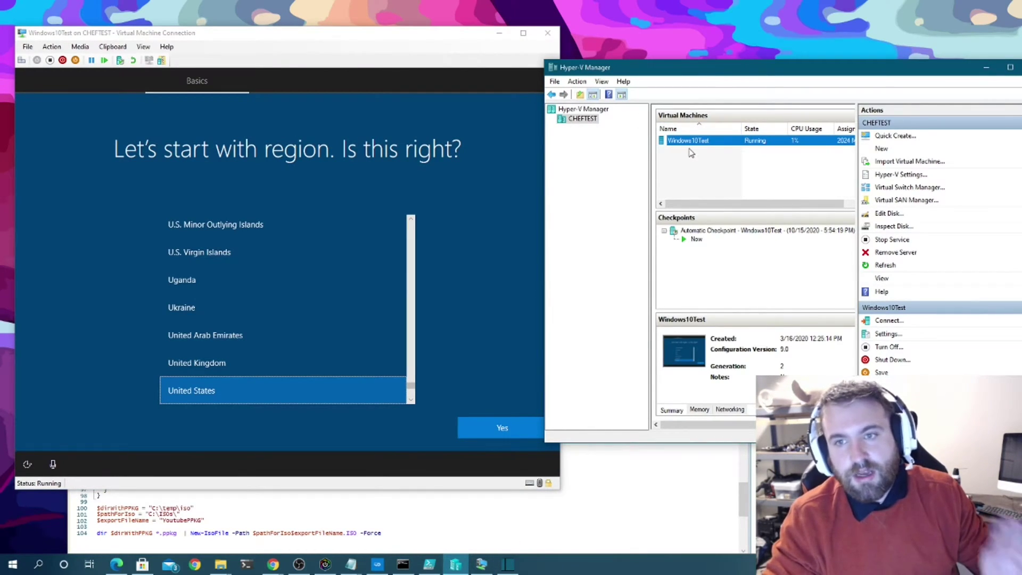
# - Set Windows10Test's DVD drive image to C:\ISOs\YoutubePPKG.ISO, apply, and maximize the console
pyautogui.rightClick(711, 150)
pyautogui.rightClick(704, 140)
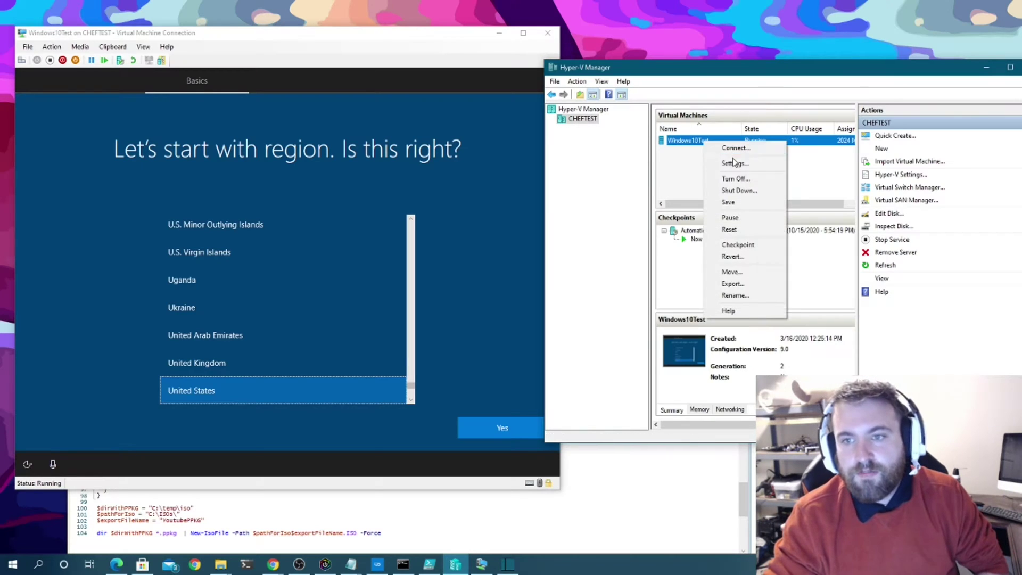
pyautogui.click(730, 161)
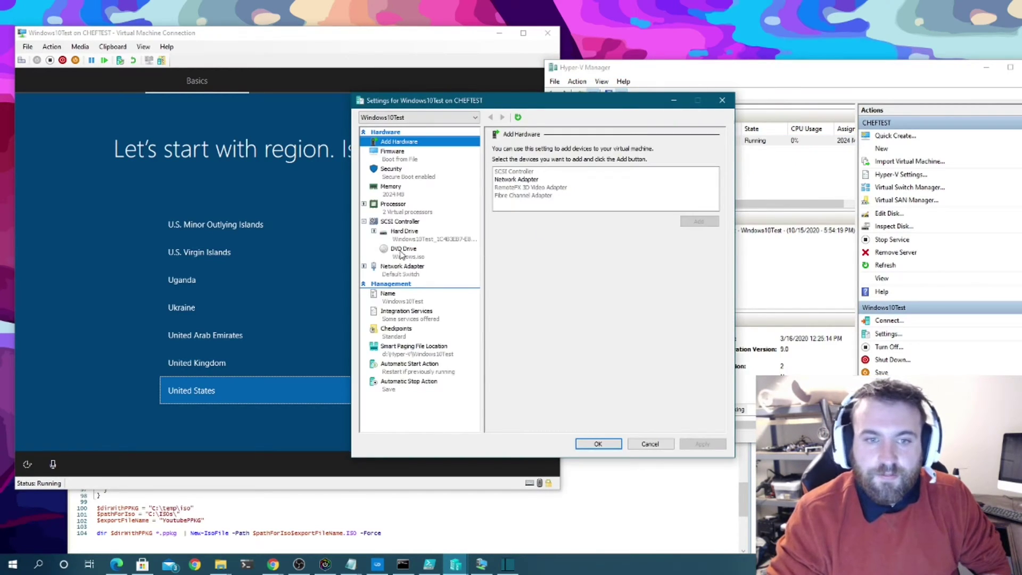
pyautogui.click(404, 251)
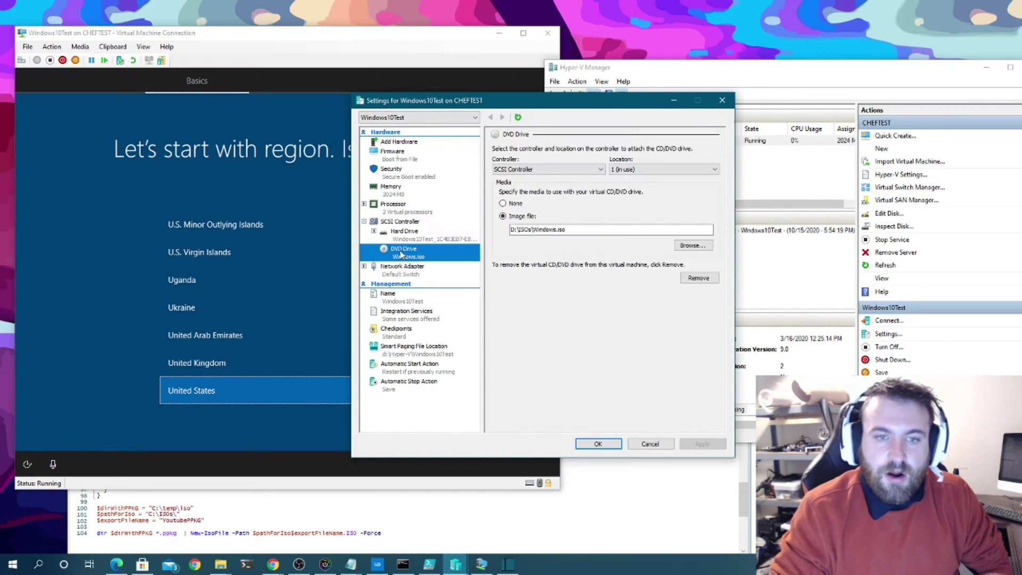
pyautogui.click(692, 246)
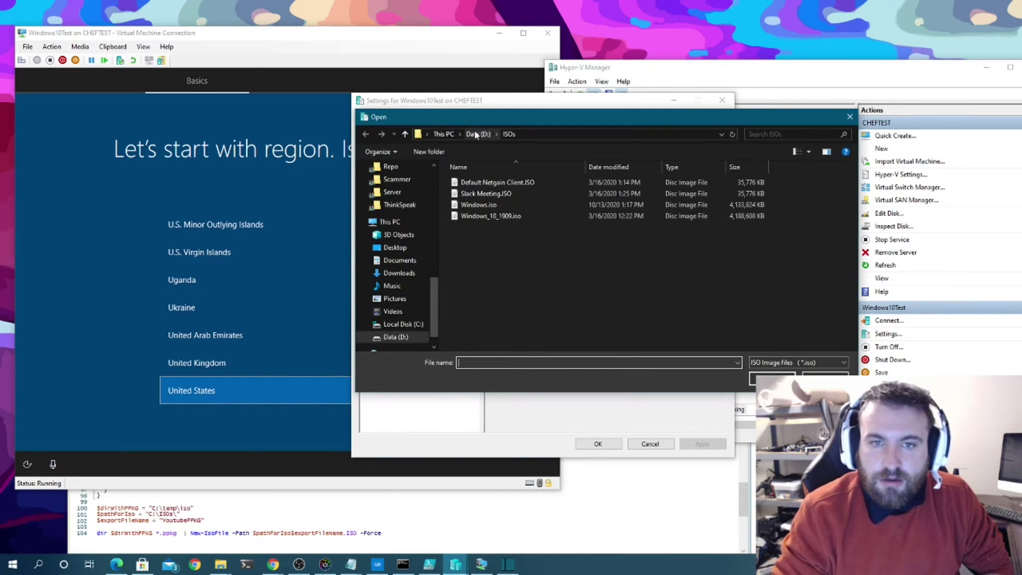
pyautogui.click(443, 134)
pyautogui.doubleClick(498, 295)
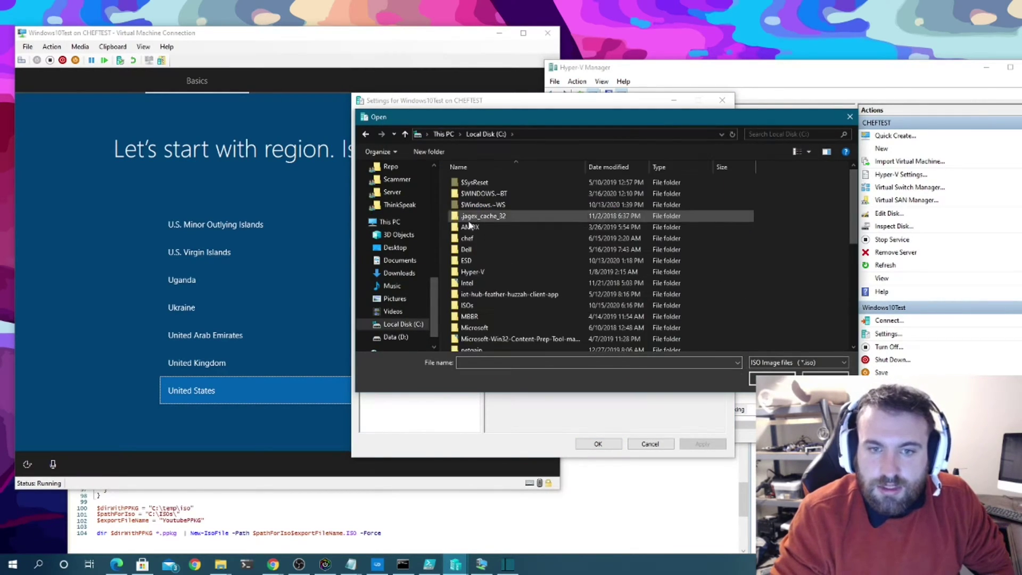
pyautogui.doubleClick(493, 307)
pyautogui.click(504, 184)
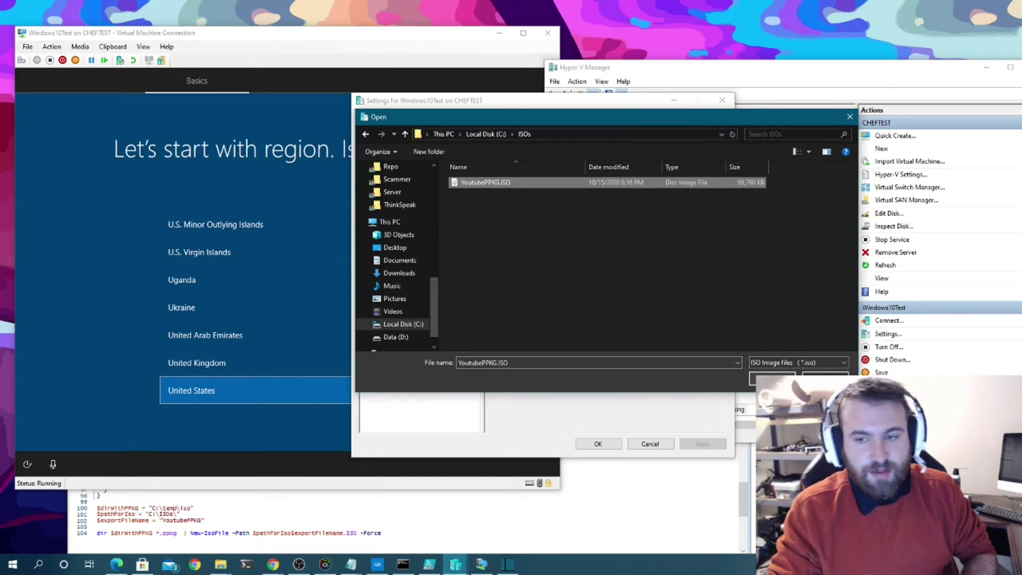
pyautogui.press('Return')
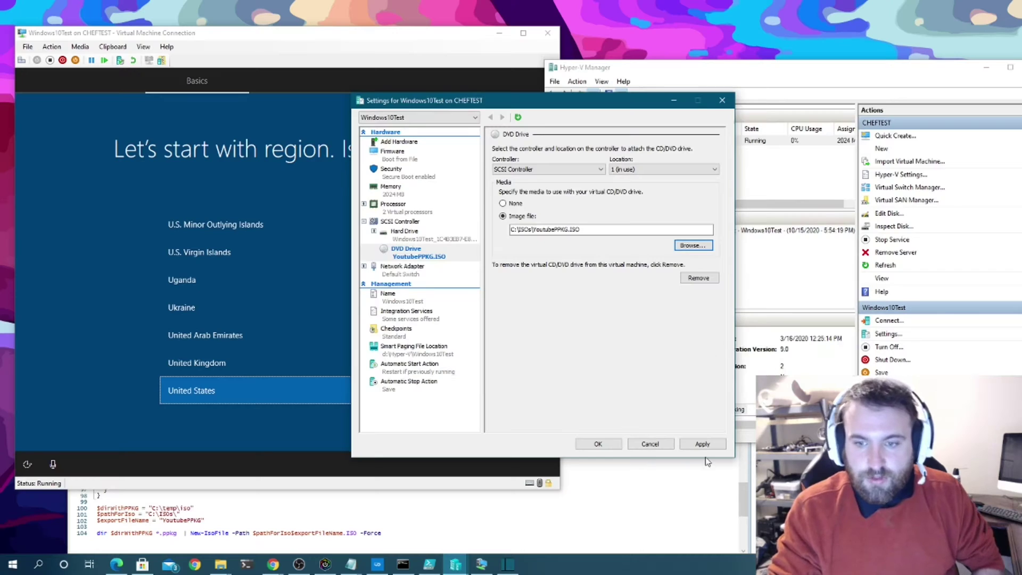
pyautogui.click(703, 444)
pyautogui.press('Return')
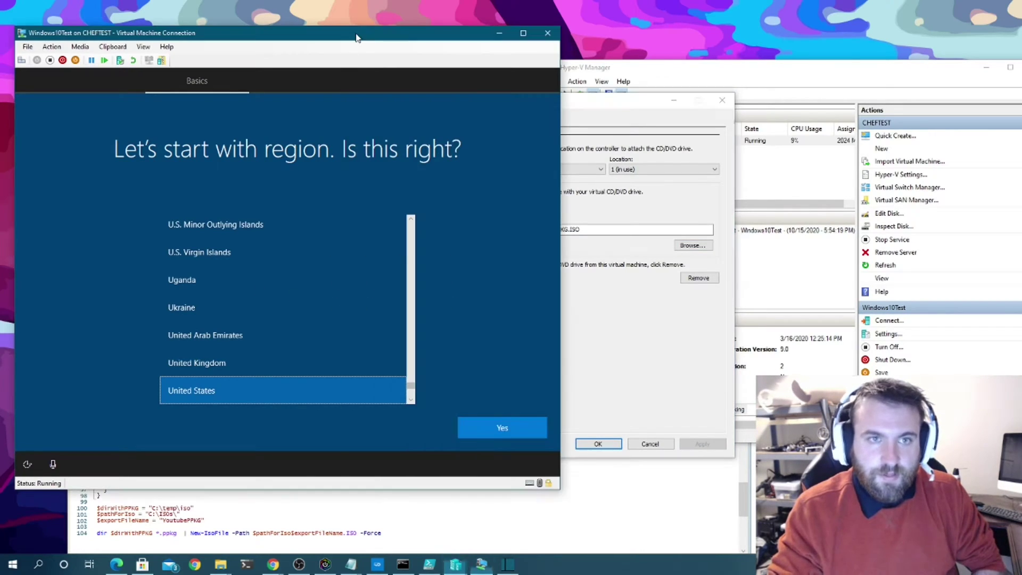
pyautogui.click(524, 34)
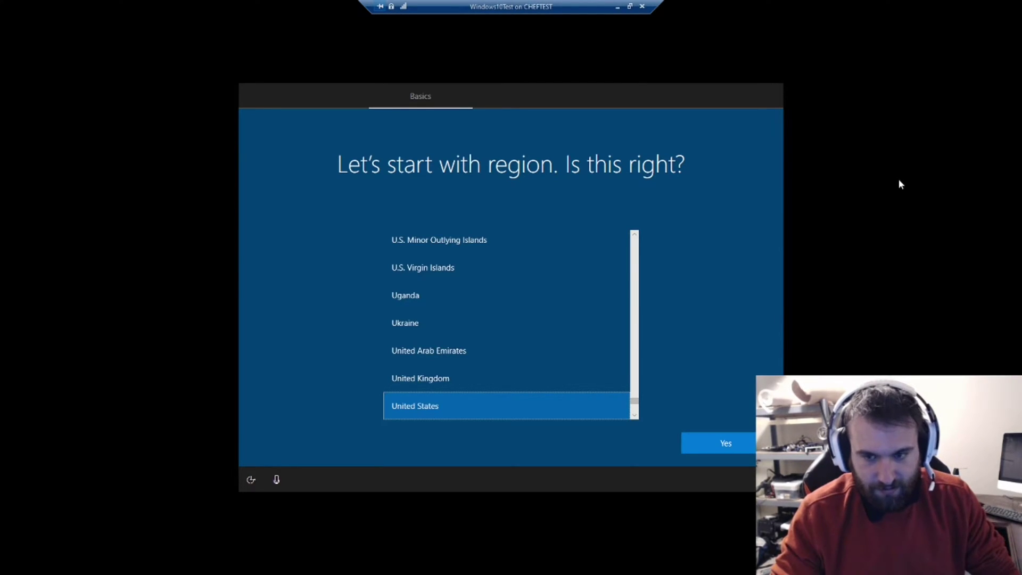
# - Confirm United States as the region and install the provisioning package from the disc
pyautogui.click(736, 447)
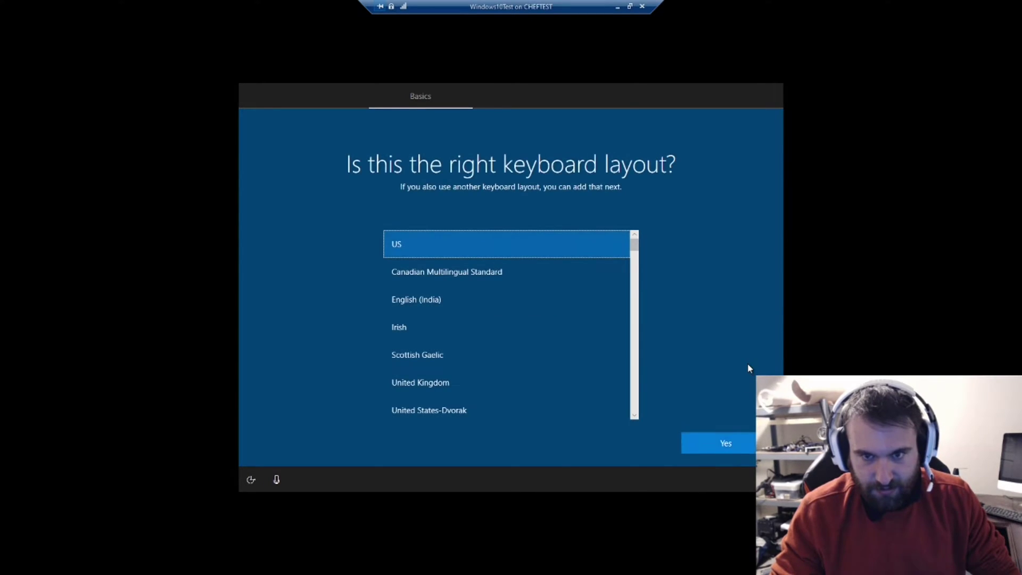
pyautogui.press('super')
pyautogui.press('super')
pyautogui.press('super')
pyautogui.press('super')
pyautogui.press('super')
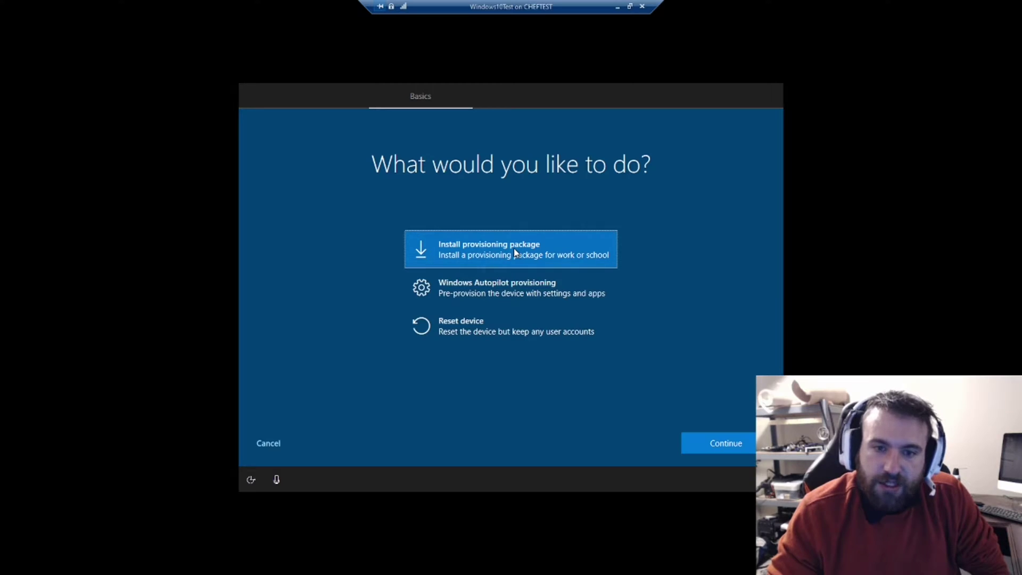
pyautogui.click(709, 450)
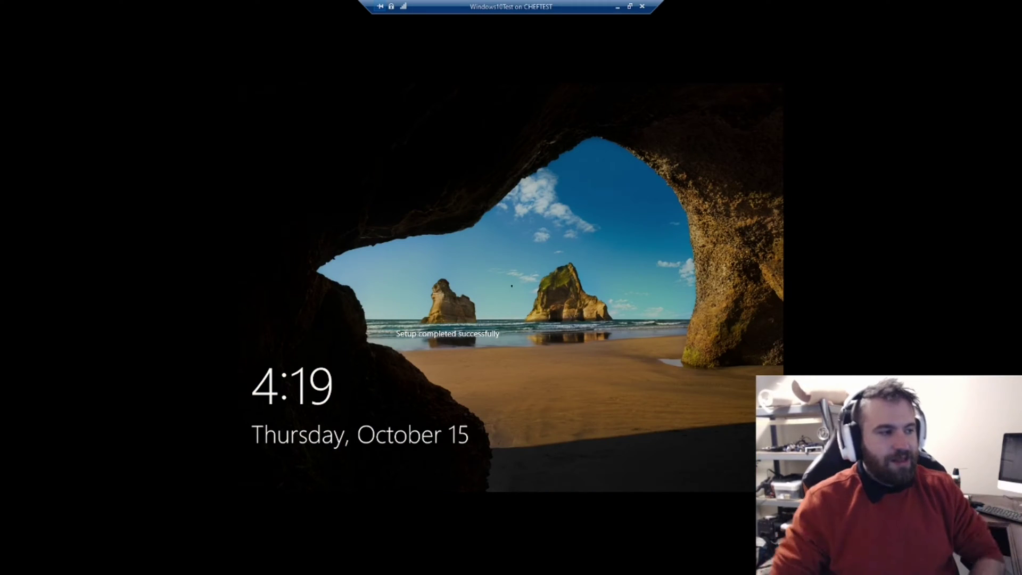
# - Sign in to the VM's local account with its password
pyautogui.click(489, 312)
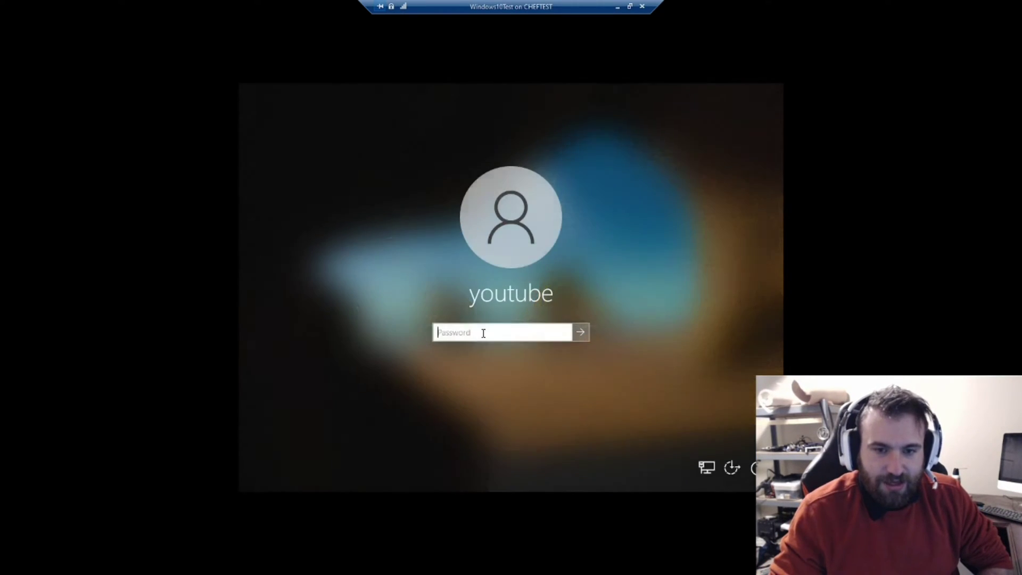
pyautogui.write('*******')
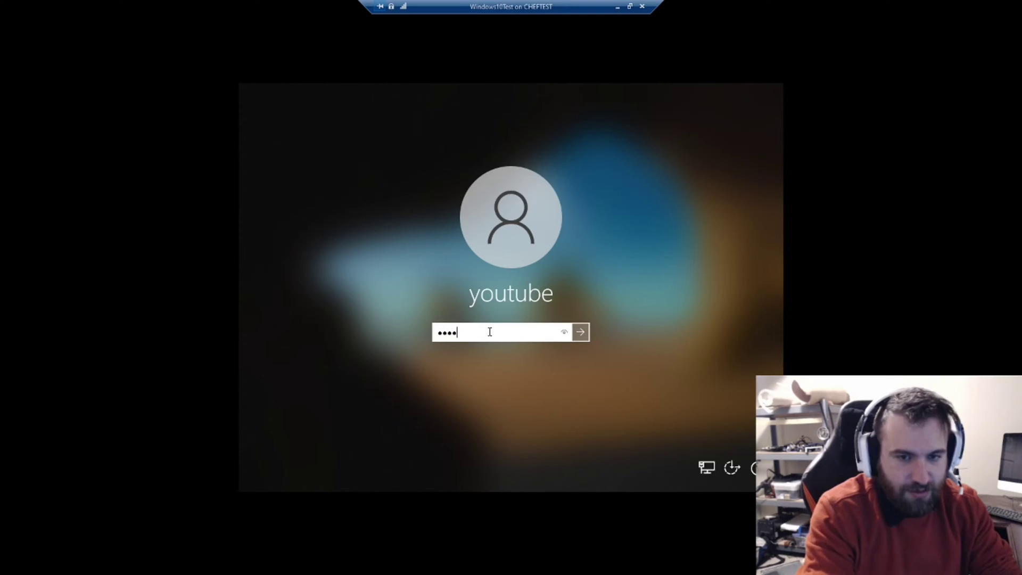
pyautogui.click(566, 335)
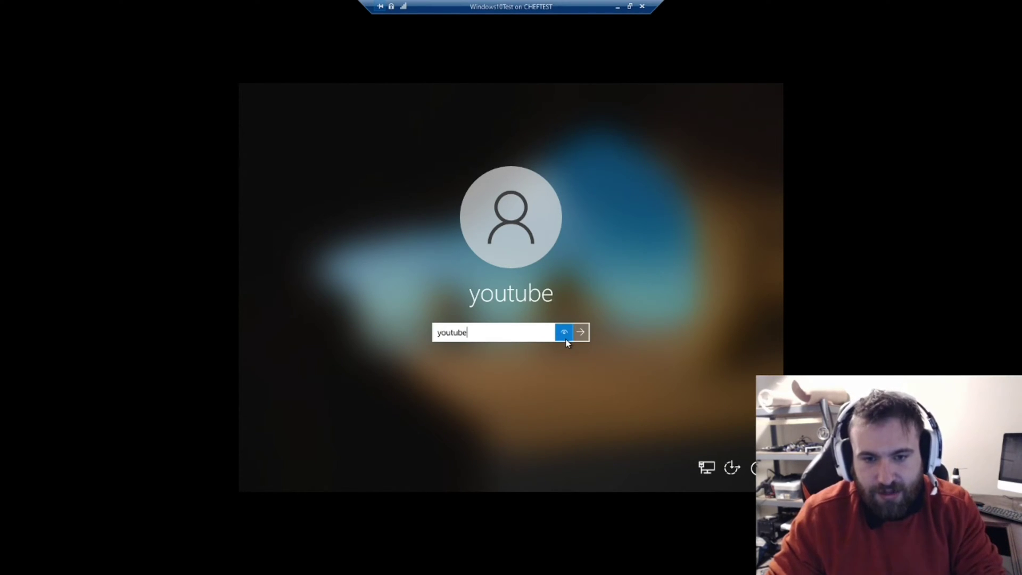
pyautogui.press('Return')
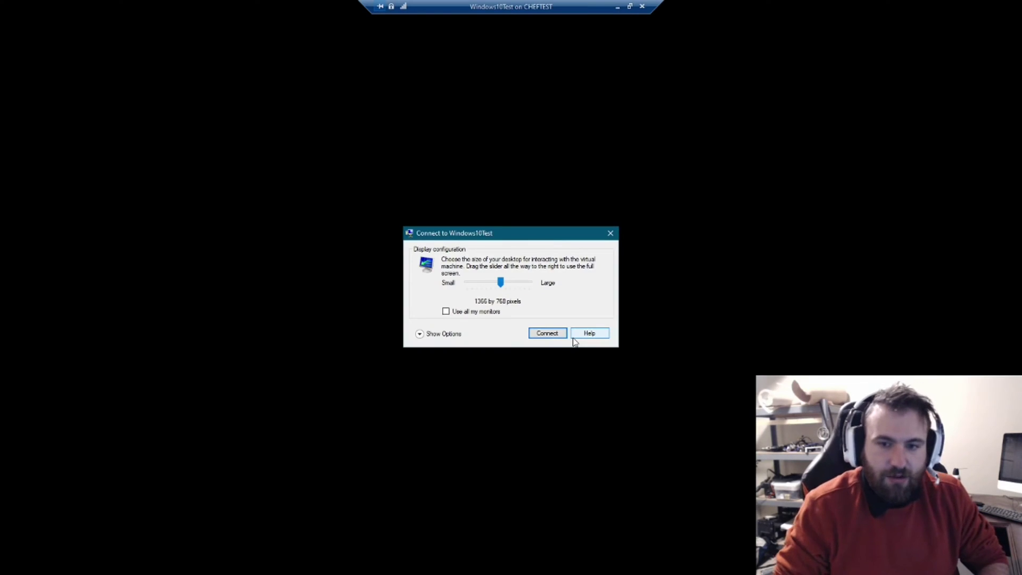
# - Reconnect at Full Screen display size and sign in with the password again
pyautogui.moveTo(501, 282); pyautogui.dragTo(533, 282)
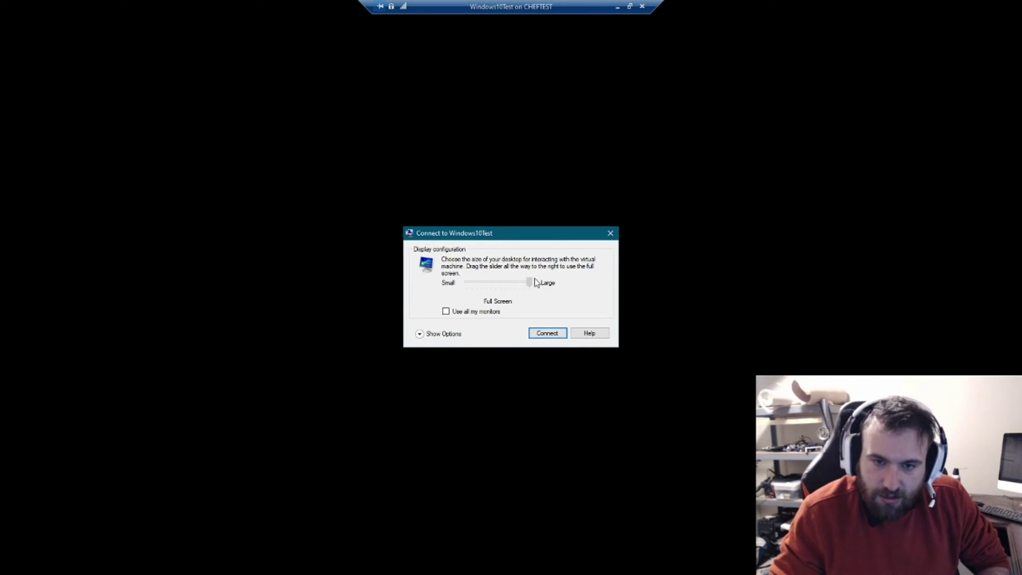
pyautogui.click(547, 333)
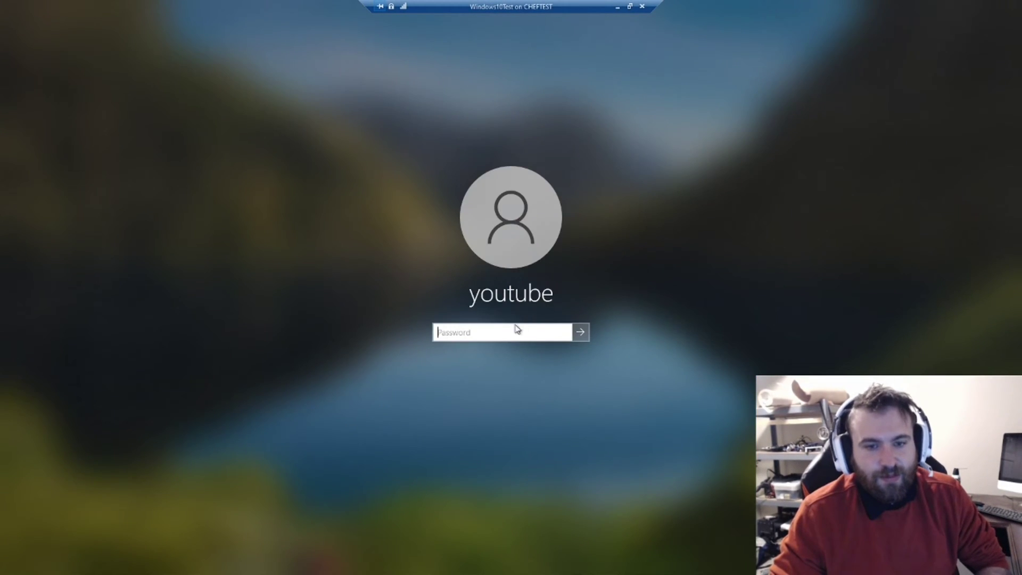
pyautogui.click(516, 331)
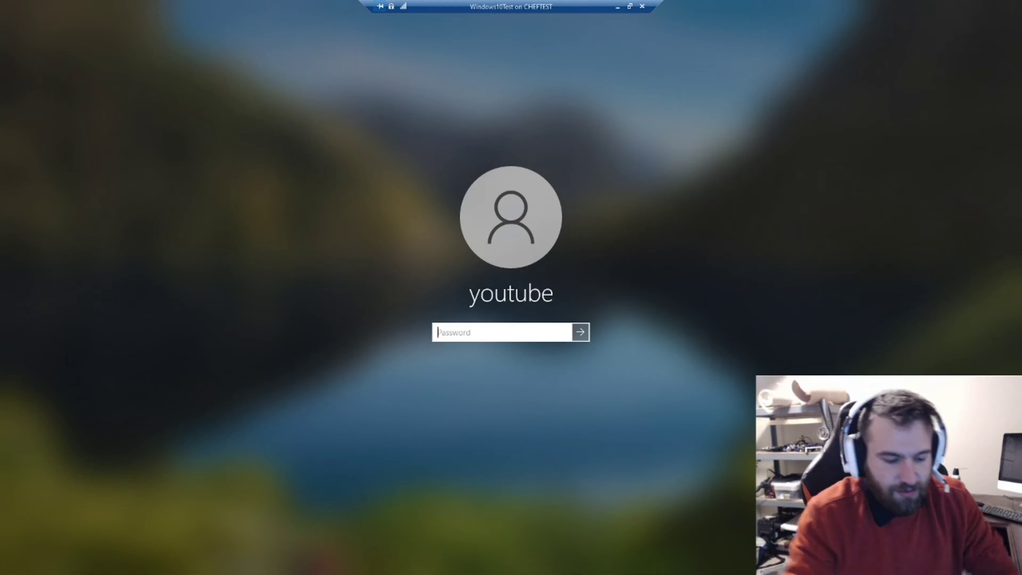
pyautogui.write('********')
pyautogui.press('Return')
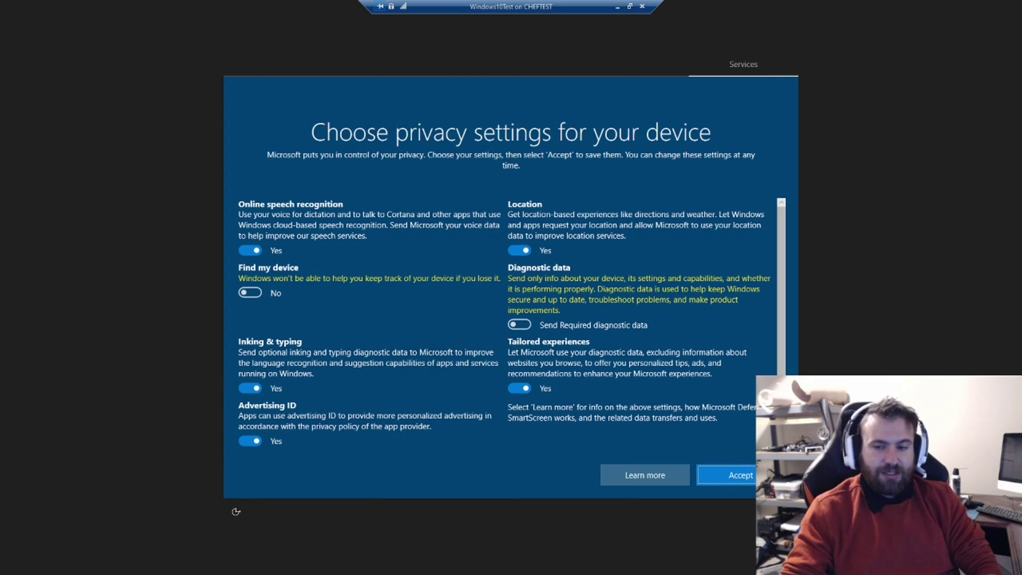
# - Accept the privacy settings, allow network discovery, and start Chrome's Get Started setup
pyautogui.click(751, 477)
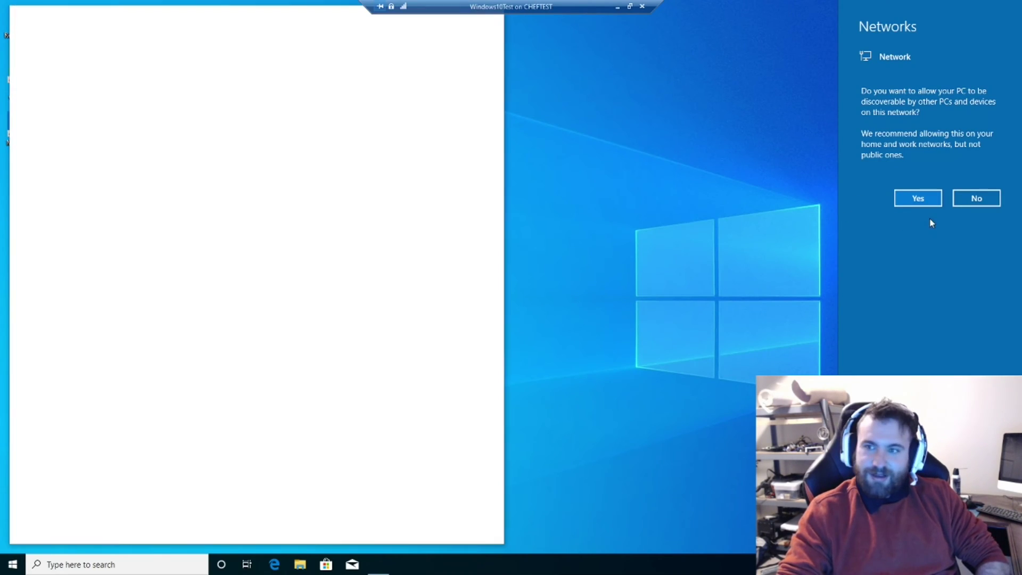
pyautogui.click(920, 199)
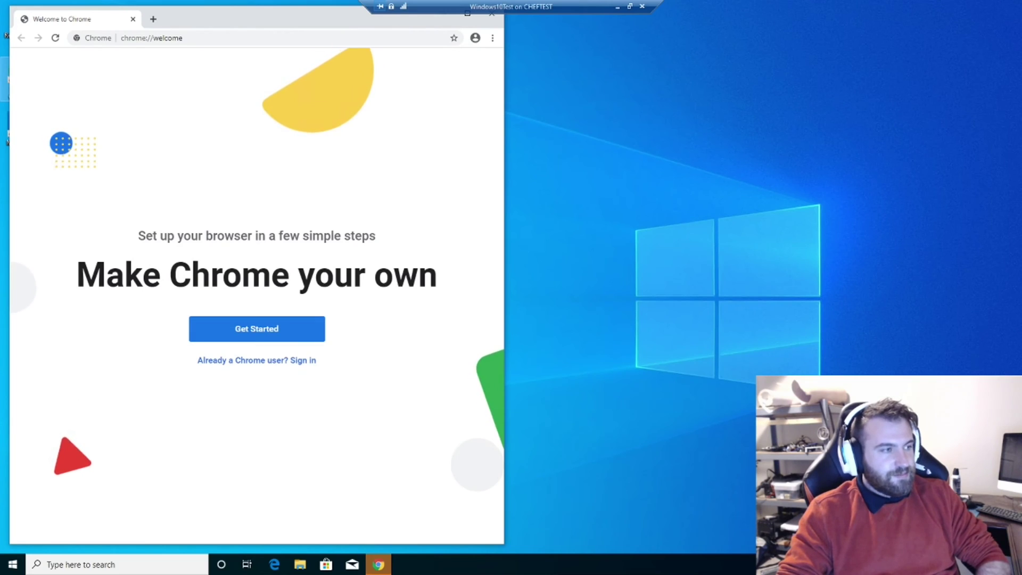
pyautogui.click(271, 327)
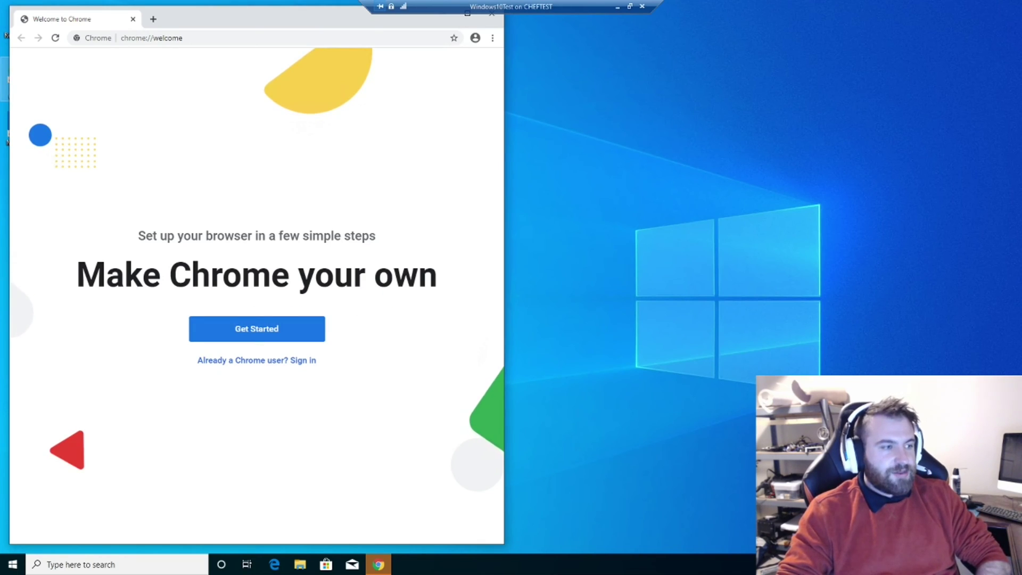